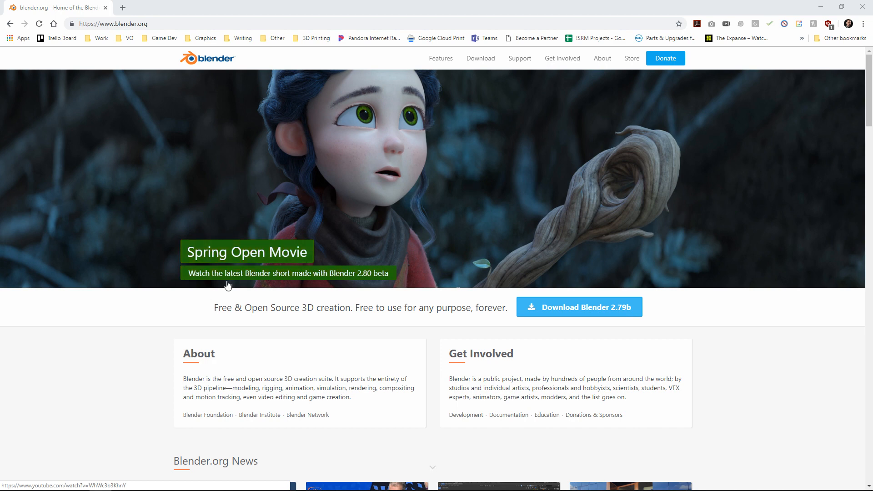
Step: Bring up Blender and Cura in turn, then return to Blender and dismiss its splash screen
mouse_move(238, 481)
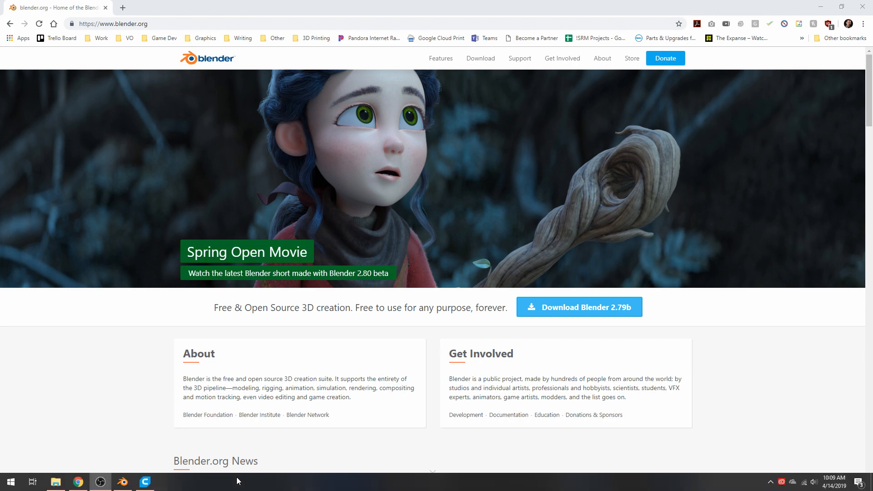
click(123, 483)
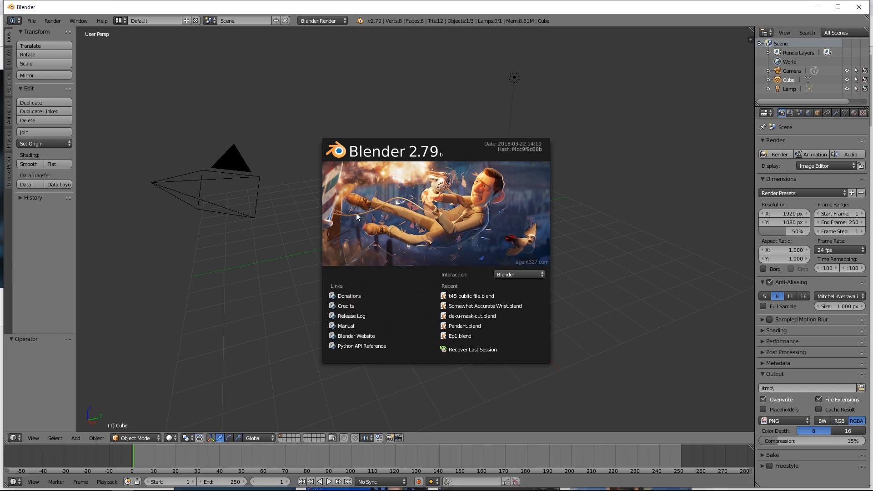
click(148, 483)
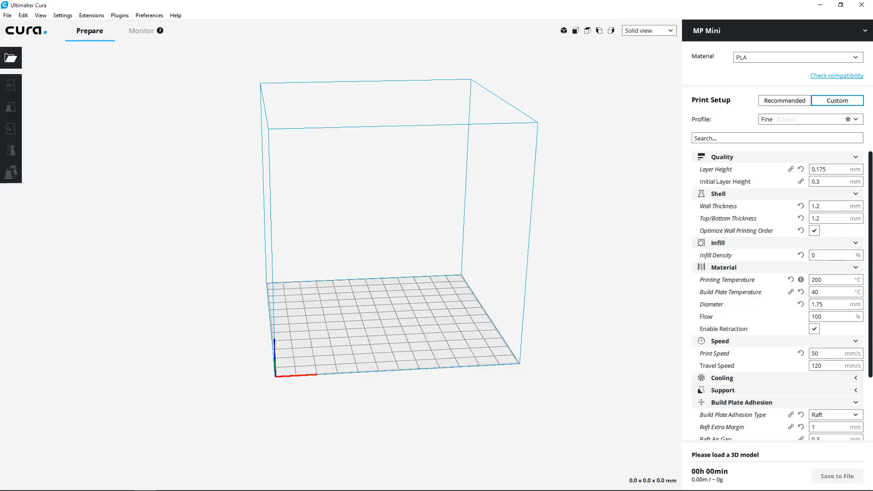
click(122, 482)
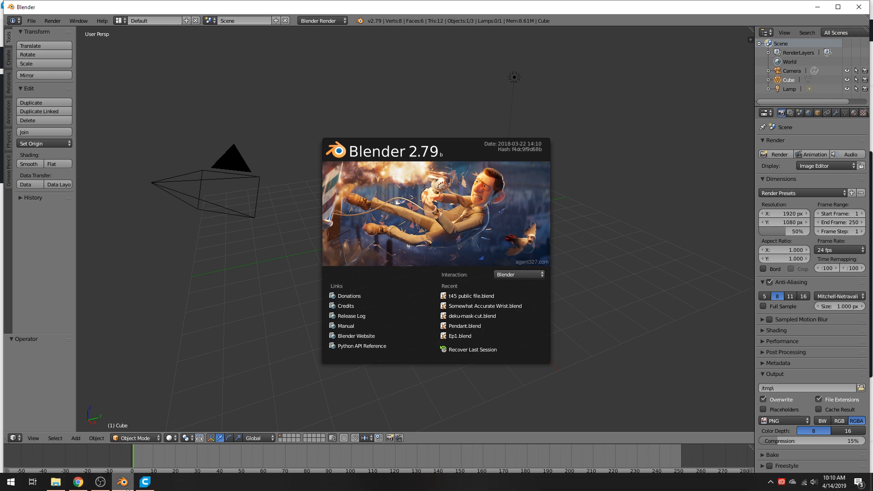
mouse_move(122, 482)
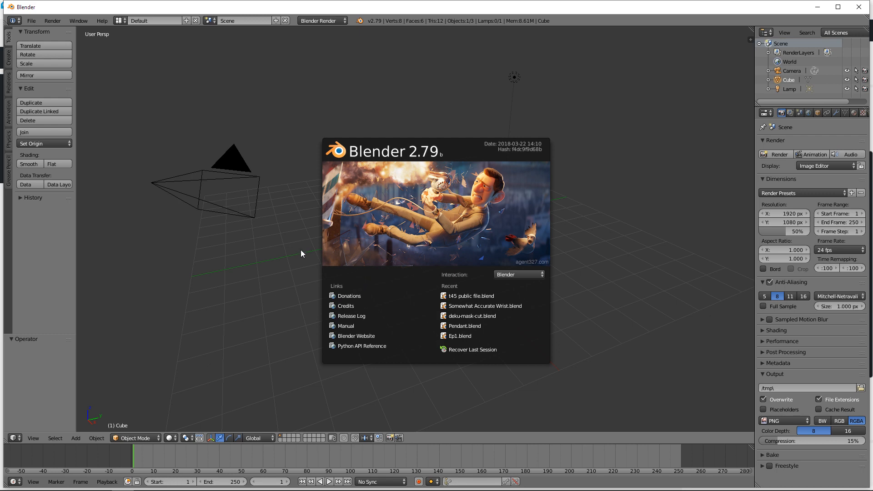
click(279, 266)
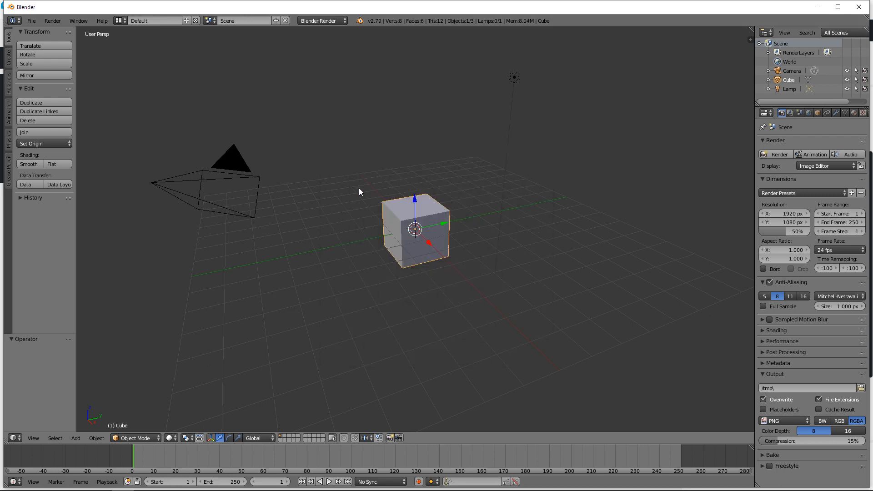
Step: Set the viewport to a top view of the cube with orthographic projection
middle_drag(298, 194, 405, 142)
scroll(407, 198, up, 2)
key(KP_7)
key(KP_5)
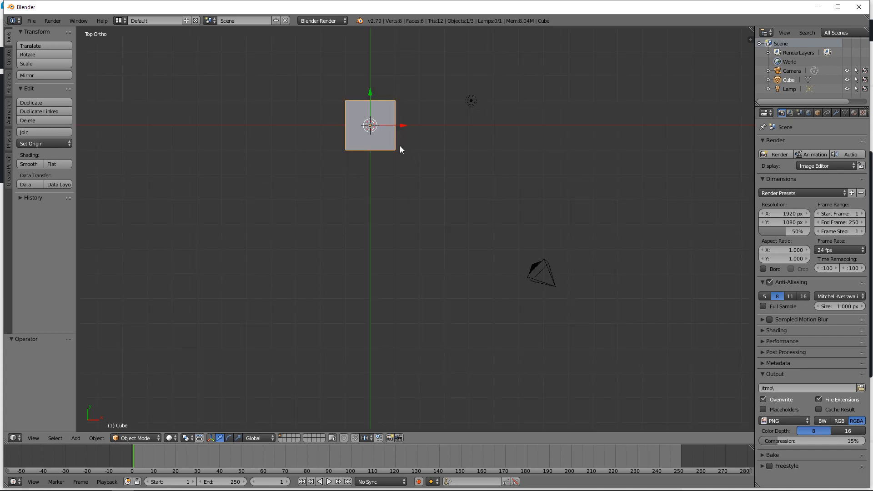
Step: Examine the default cube at different zoom levels, from above and from several angles
scroll(391, 160, down, 1)
scroll(374, 184, up, 2)
mouse_move(381, 188)
shift+middle_down()
mouse_move(387, 255)
mouse_move(414, 197)
mouse_move(323, 182)
mouse_move(370, 182)
shift+middle_up()
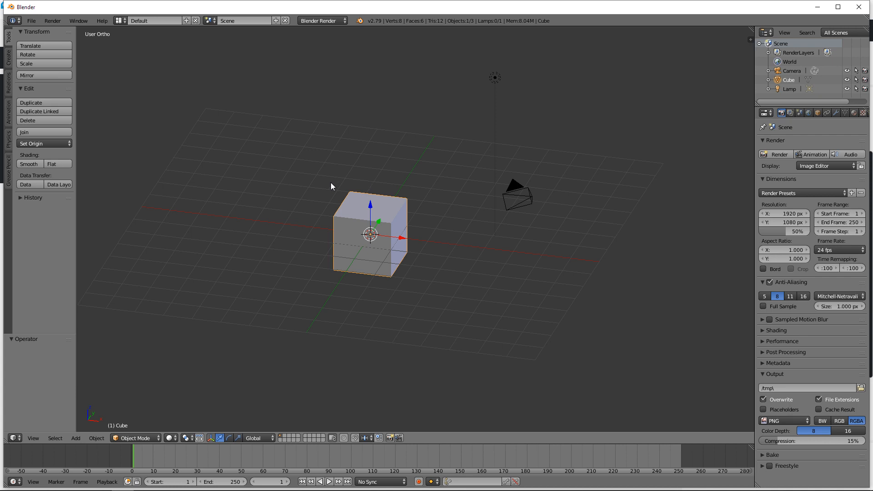
middle_drag(445, 211, 462, 234)
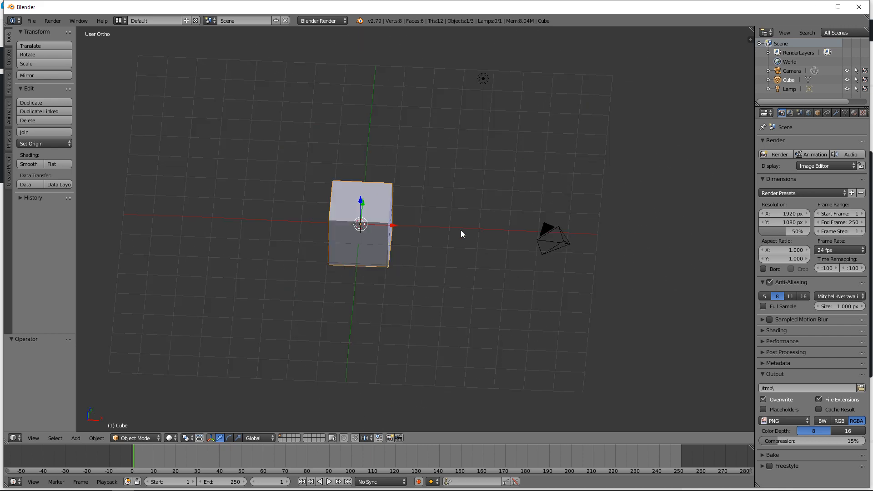
key(KP_7)
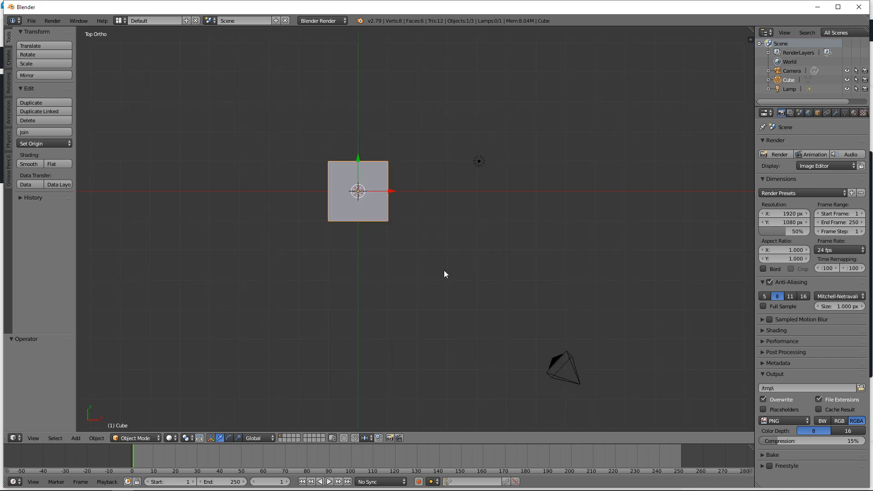
middle_drag(444, 271, 390, 230)
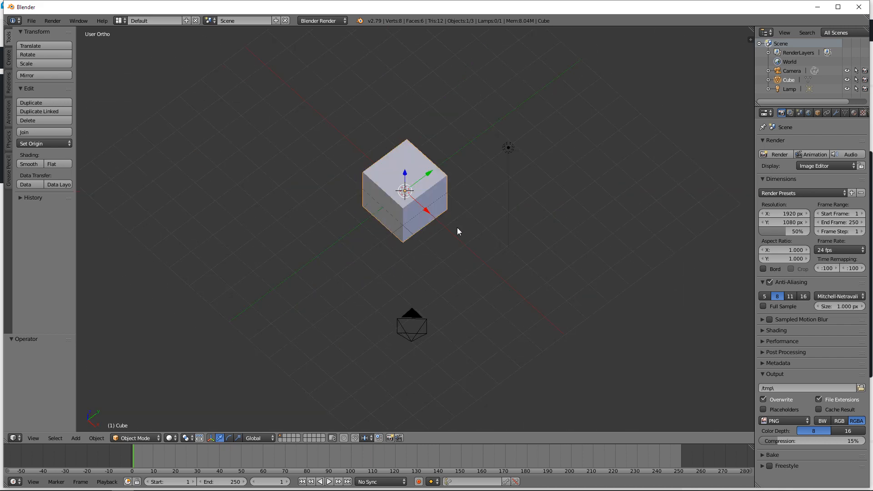
middle_drag(458, 230, 429, 244)
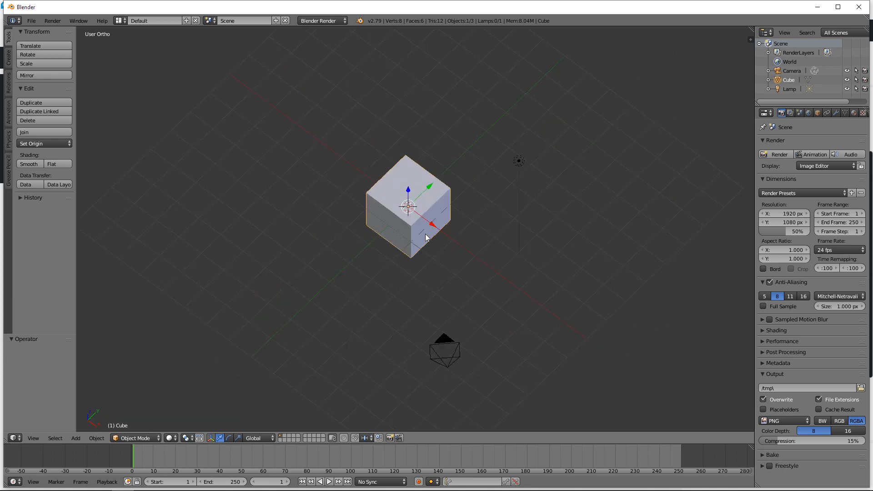
Step: Inspect the cube's mesh in Edit Mode by selecting its nearest upper corner vertex, then return to Object Mode
key(Tab)
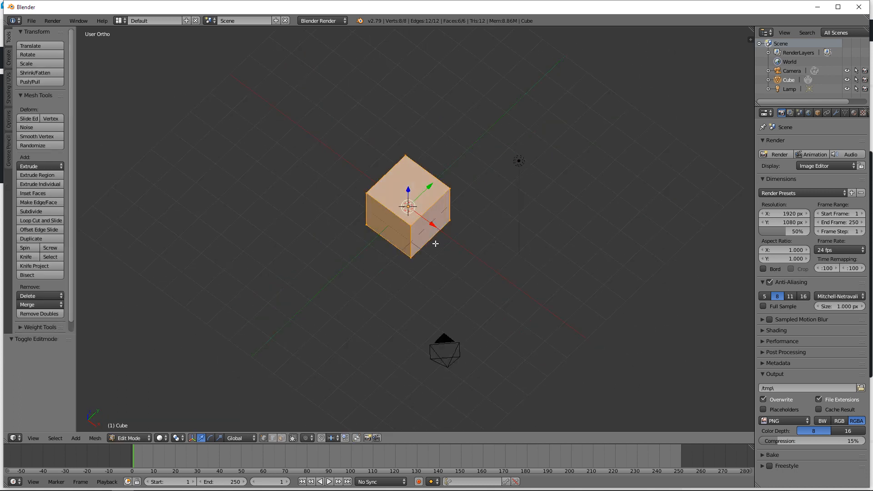
scroll(435, 244, up, 4)
right_click(402, 223)
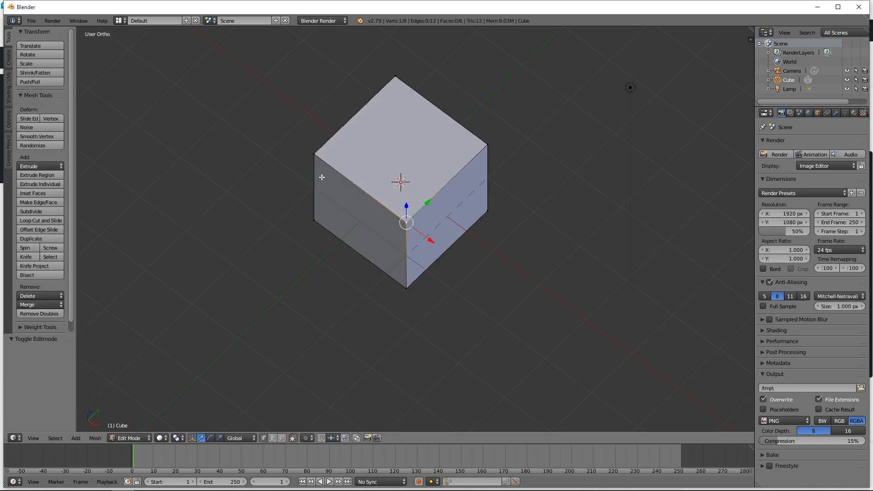
middle_drag(396, 213, 359, 199)
key(Tab)
Step: Deselect all objects in the top view and add a Bezier circle
key(KP_7)
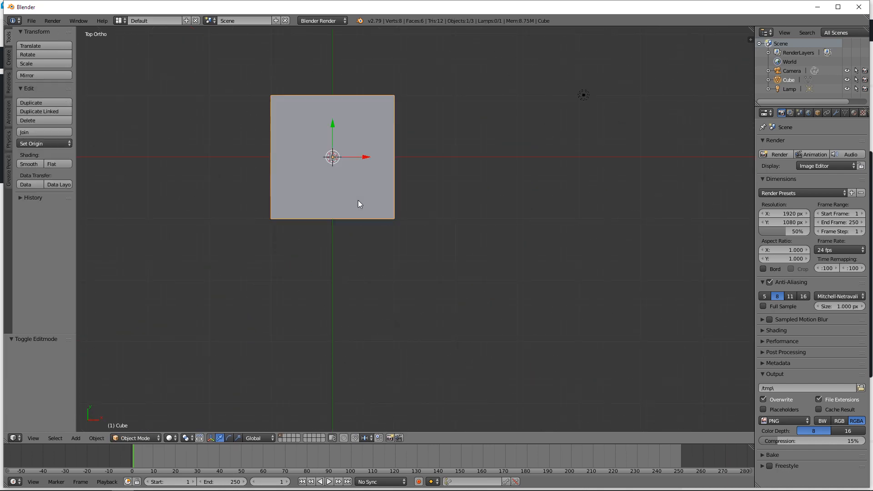
key(Tab)
key(Tab)
key(a)
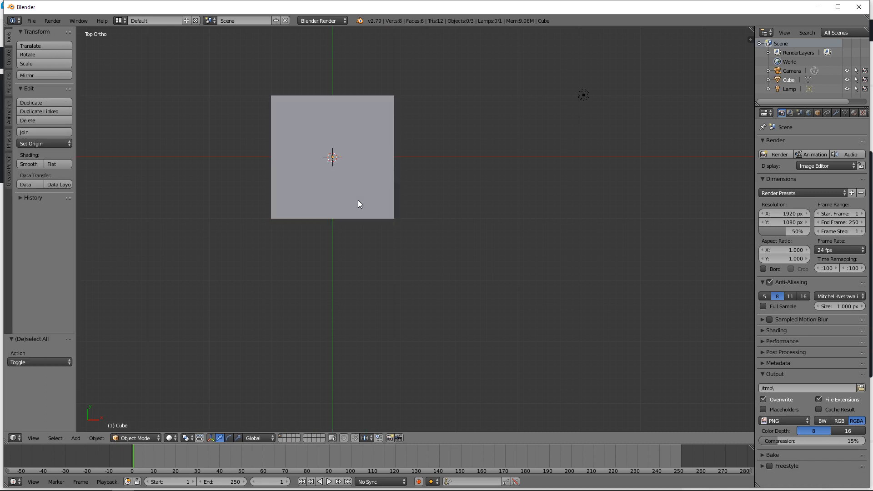
key(shift+a)
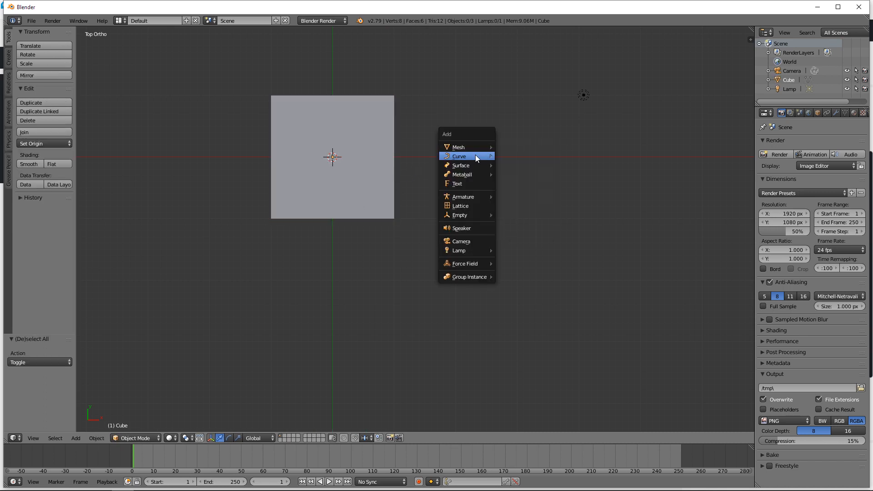
mouse_move(475, 156)
click(530, 164)
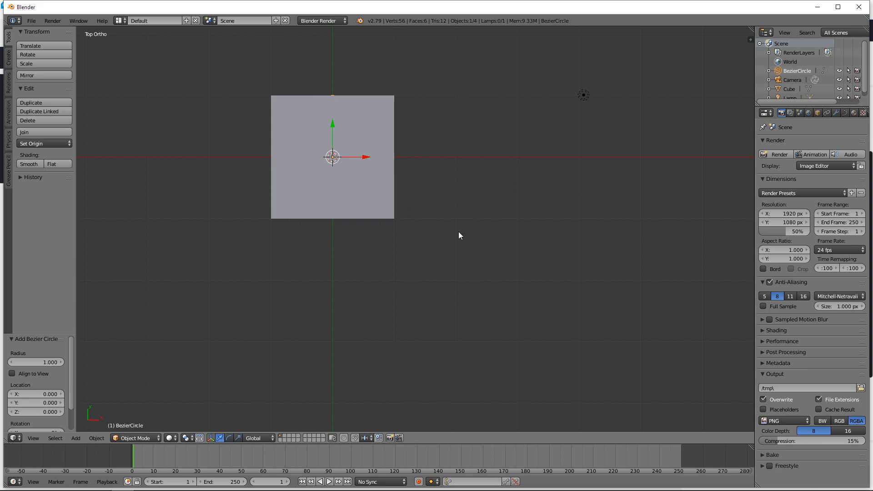
Step: Move the Bezier circle clear of the cube, about 2.6 units along X and -0.52 along Y
scroll(457, 230, down, 1)
key(g)
click(525, 232)
Step: Inspect the Bezier circle's handles in Edit Mode by selecting one control point, then return to Object Mode
middle_drag(541, 293, 499, 258)
middle_drag(556, 280, 462, 219)
scroll(460, 219, up, 2)
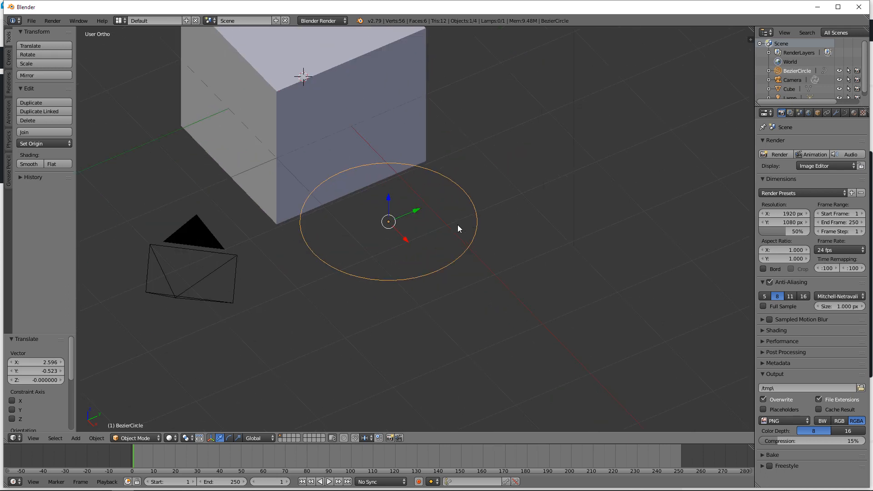
key(Tab)
right_click(439, 273)
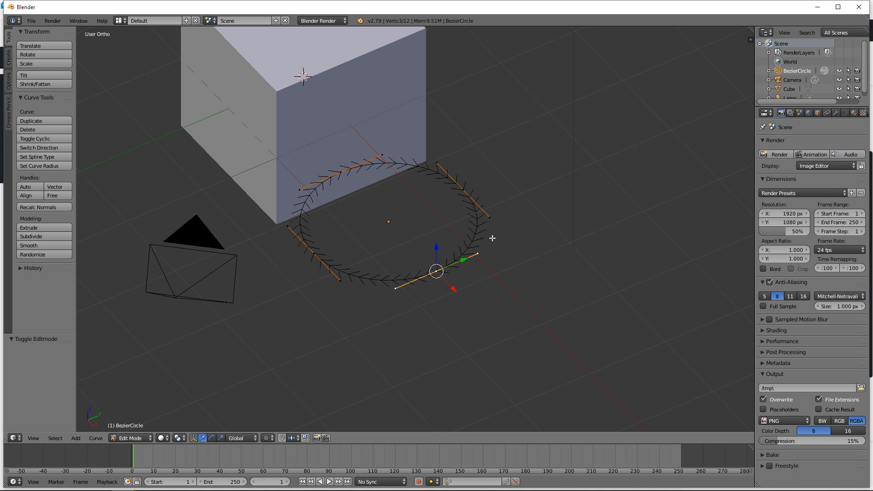
key(Tab)
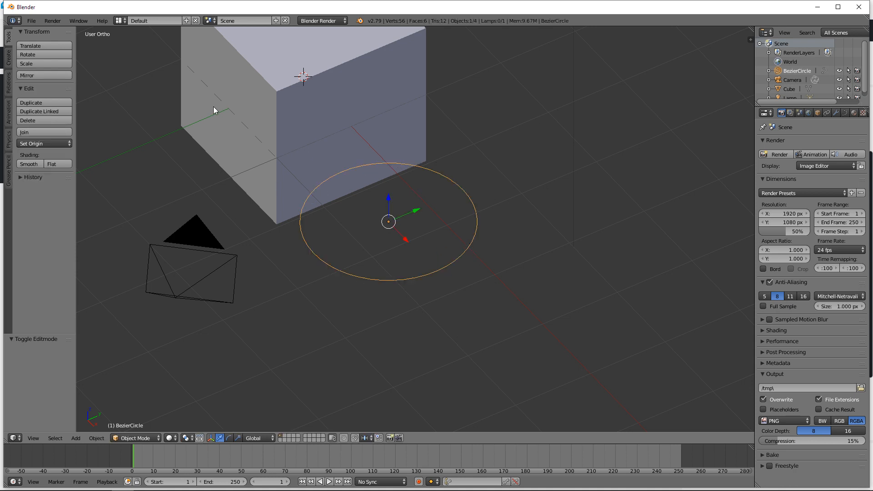
Step: Delete the Bezier circle from the scene
shift+middle_drag(247, 115, 270, 198)
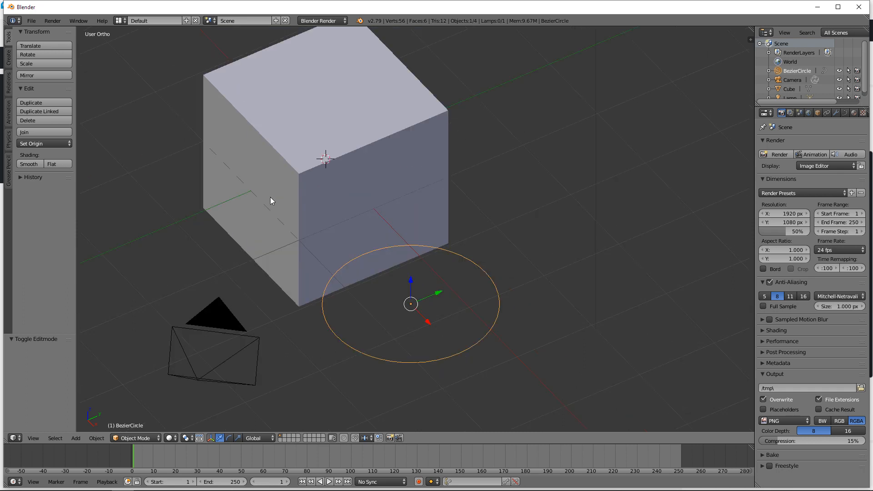
key(x)
click(257, 198)
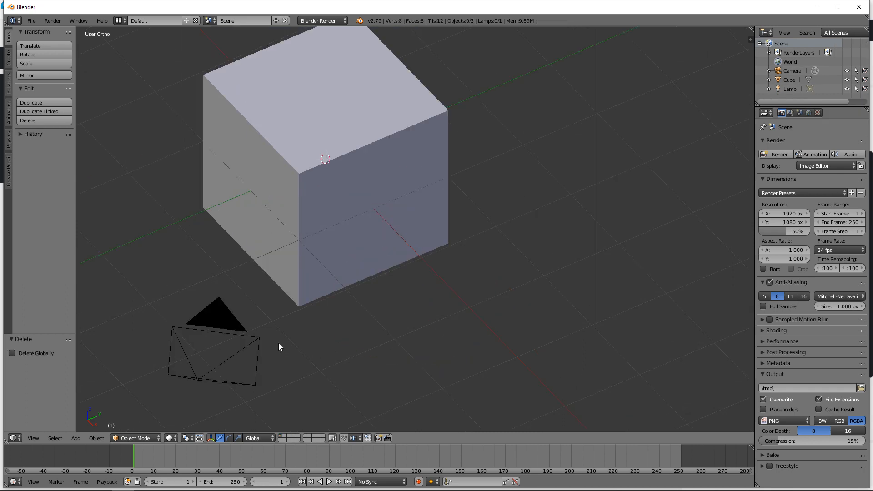
Step: Maximize the Blender window and examine the cube up close and from farther away
click(838, 7)
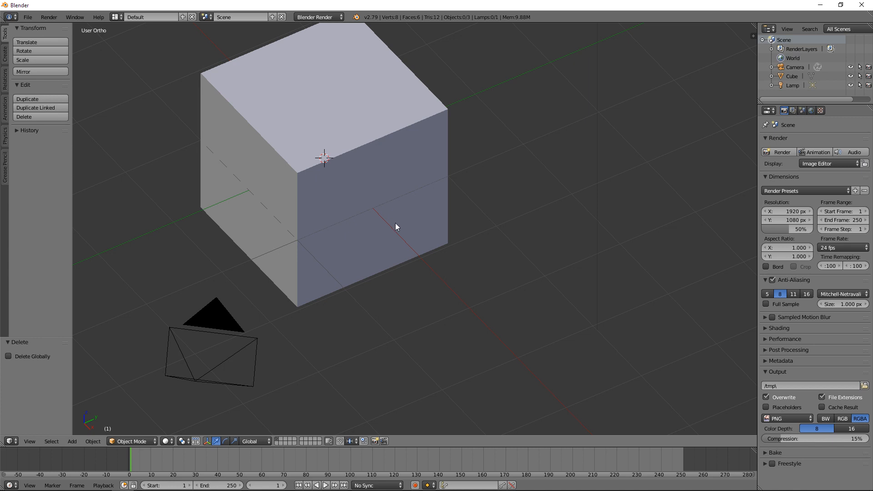
shift+middle_drag(395, 223, 408, 218)
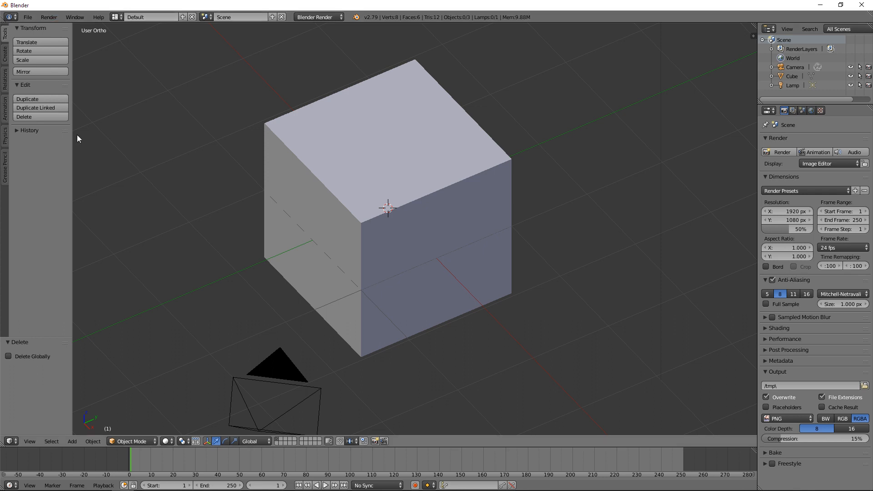
scroll(346, 160, down, 2)
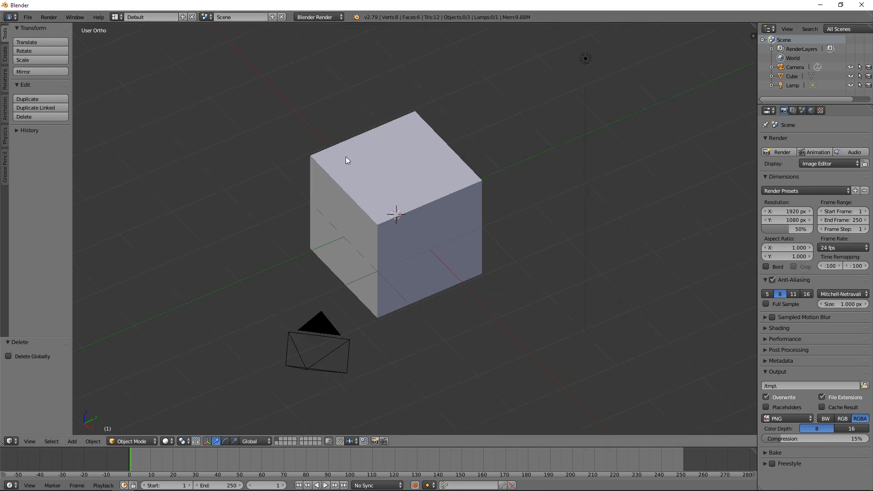
scroll(346, 160, up, 1)
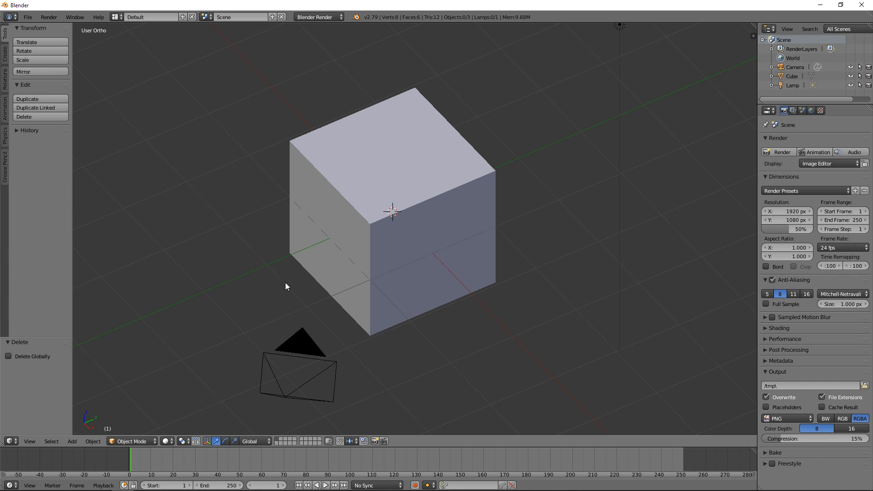
scroll(285, 283, down, 6)
scroll(291, 288, up, 5)
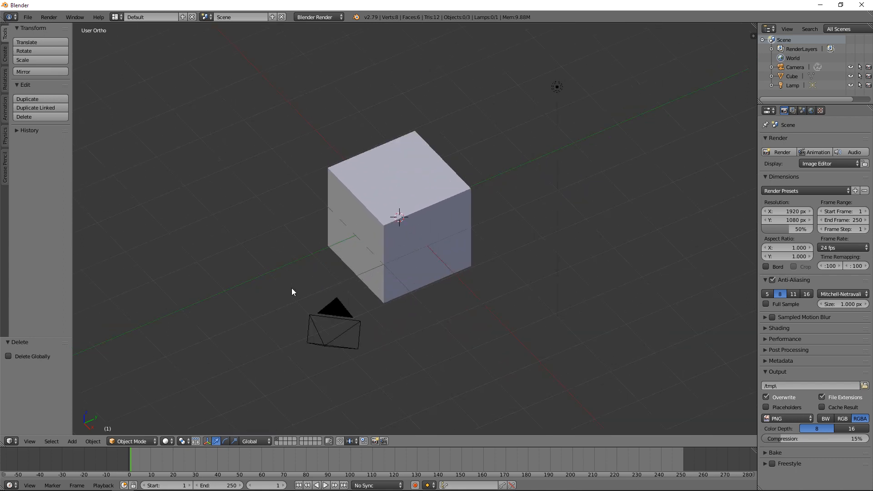
scroll(386, 260, up, 2)
scroll(307, 231, down, 1)
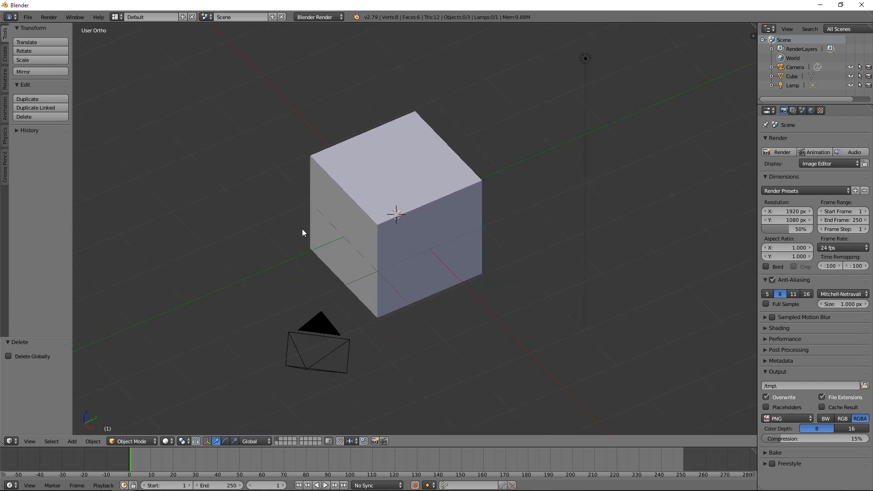
middle_drag(300, 232, 437, 216)
scroll(430, 197, down, 3)
scroll(430, 197, up, 4)
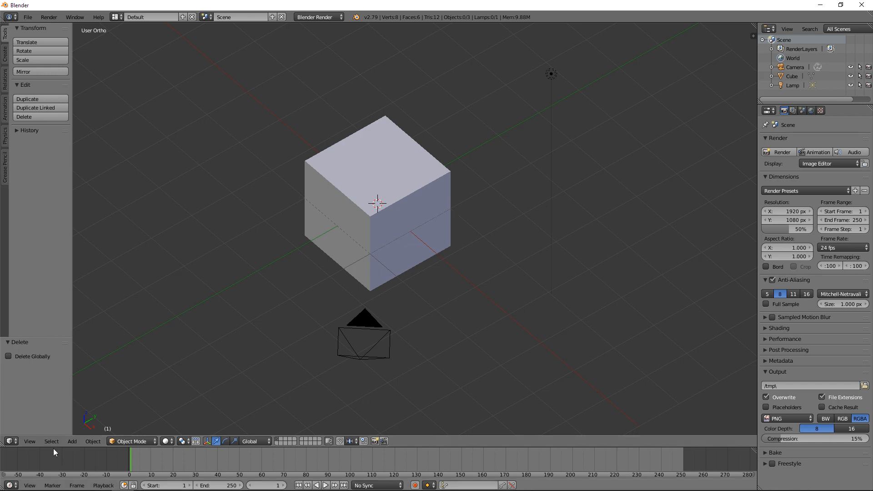
Step: Compare perspective and orthographic projection of the cube, starting from the front view and ending in an angled orthographic view
click(30, 441)
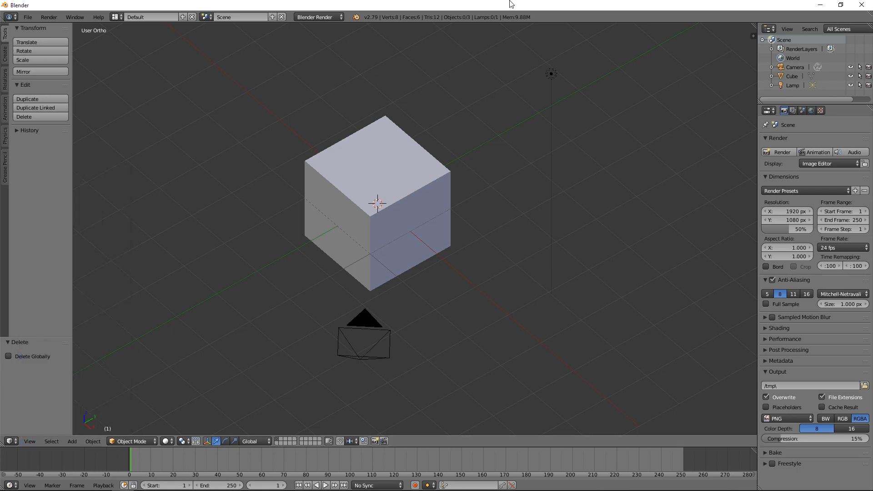
key(KP_1)
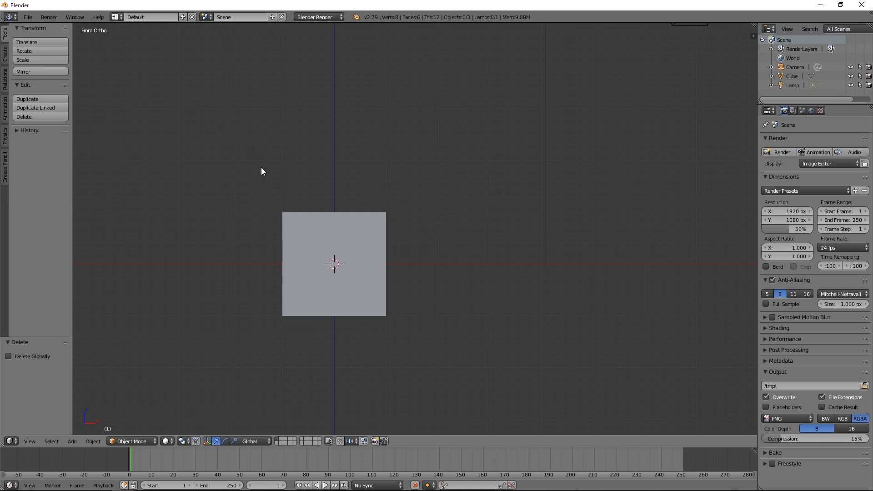
key(KP_5)
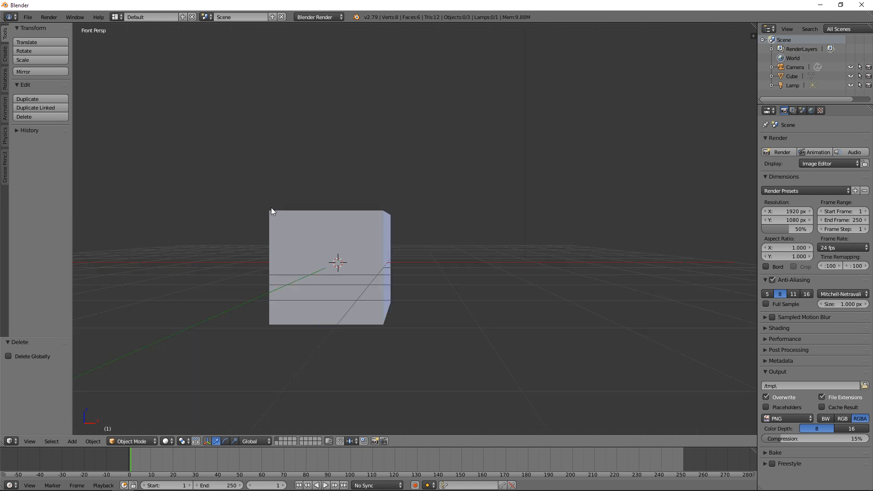
middle_drag(272, 214, 312, 247)
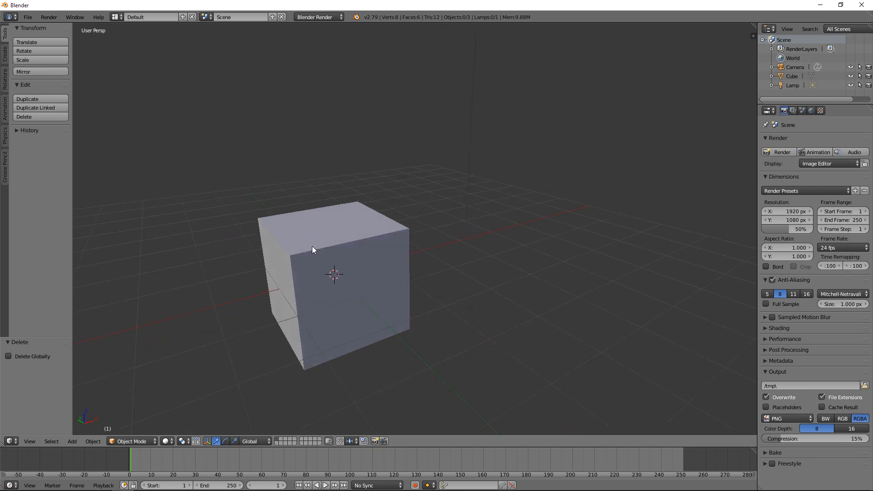
key(KP_5)
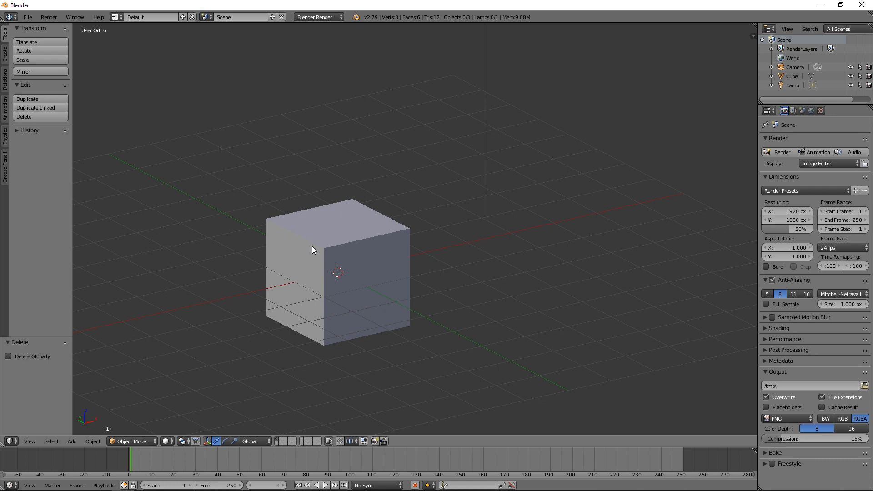
Step: Examine the cube in the front, right and top orthographic views, ending in an angled view that shows the lamp and camera
key(KP_1)
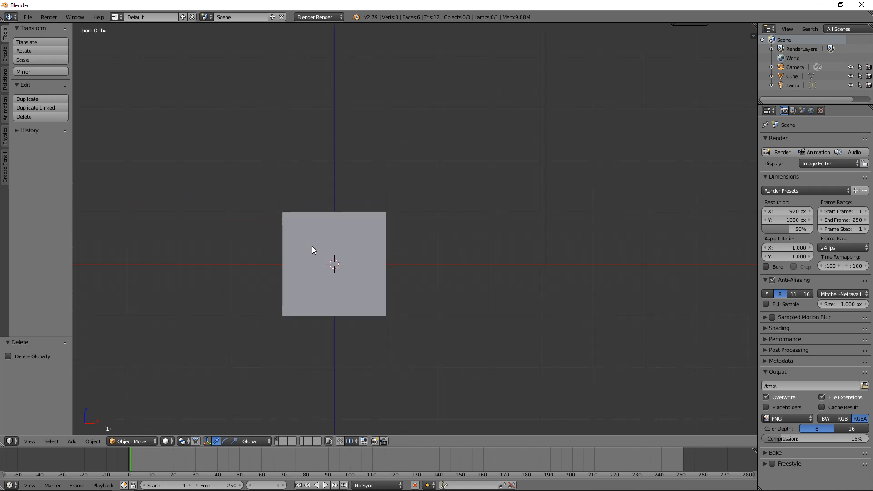
key(KP_3)
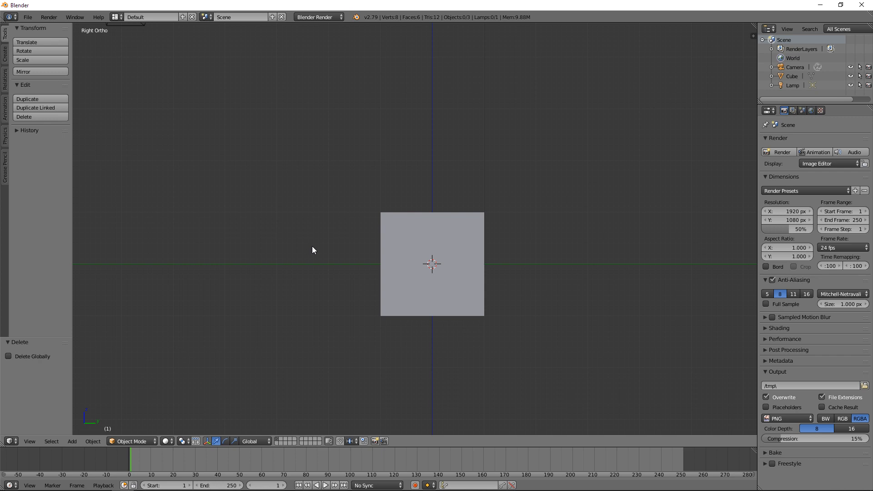
key(KP_7)
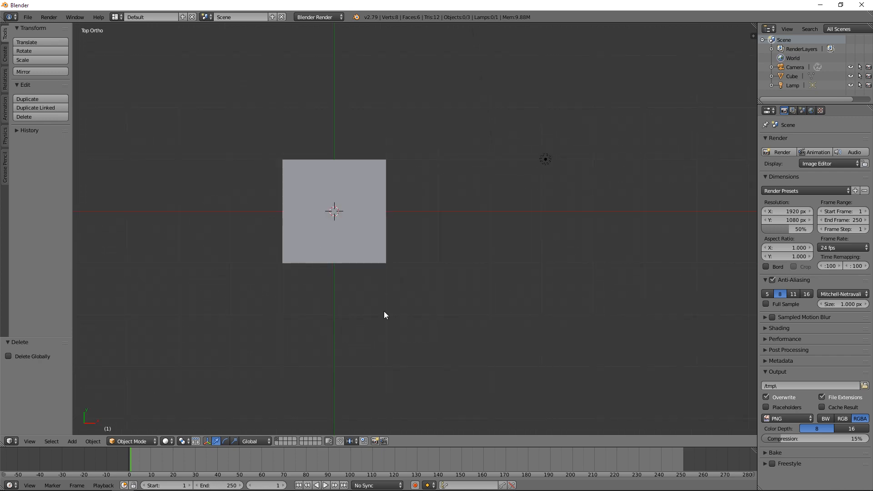
middle_drag(383, 313, 362, 259)
scroll(362, 260, down, 2)
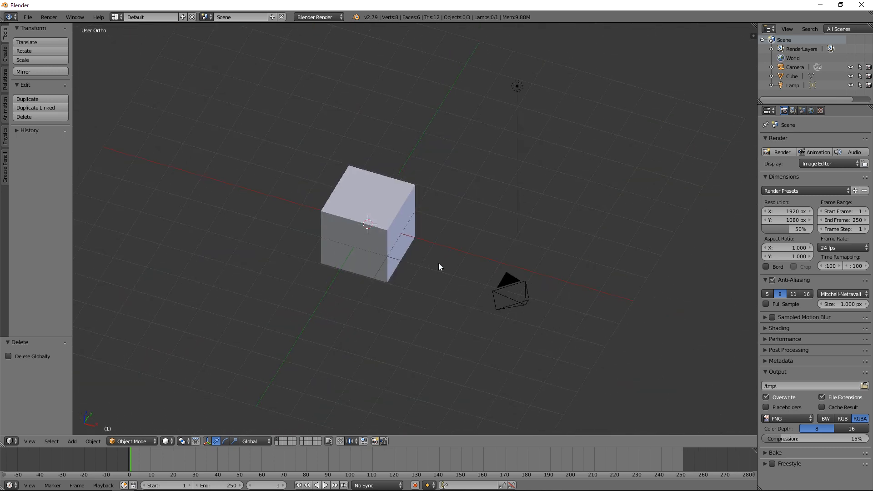
shift+middle_drag(438, 266, 403, 265)
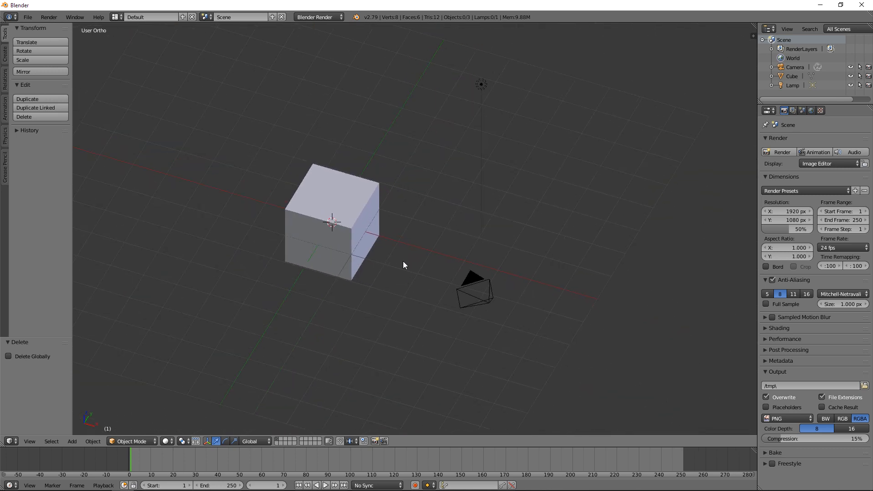
Step: Point out the camera and lamp by selecting each in turn, viewing them from another angle
right_click(476, 85)
right_click(493, 279)
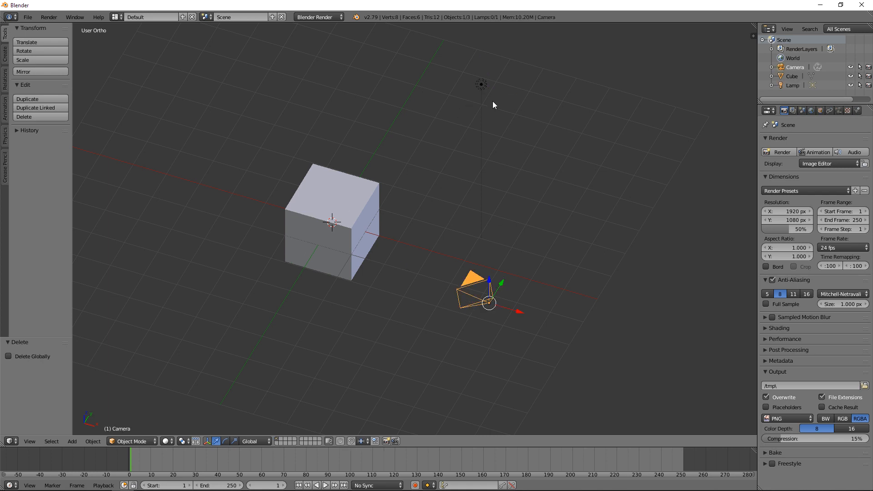
right_click(482, 86)
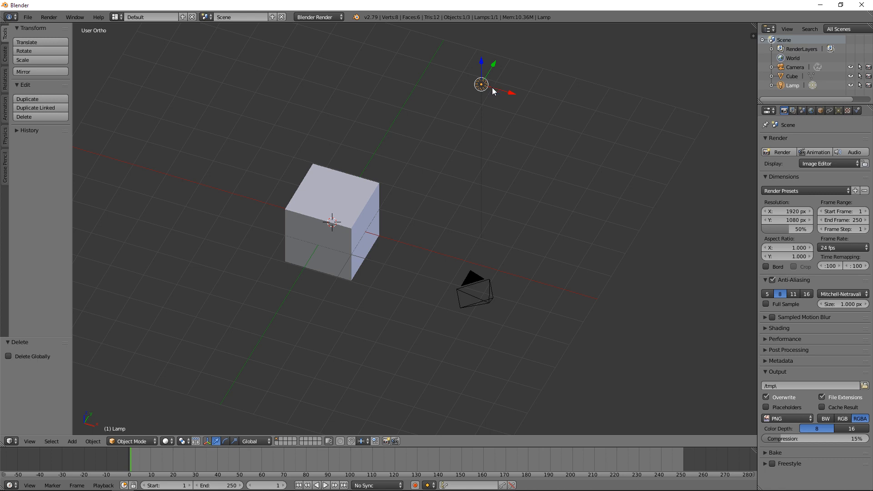
right_click(474, 281)
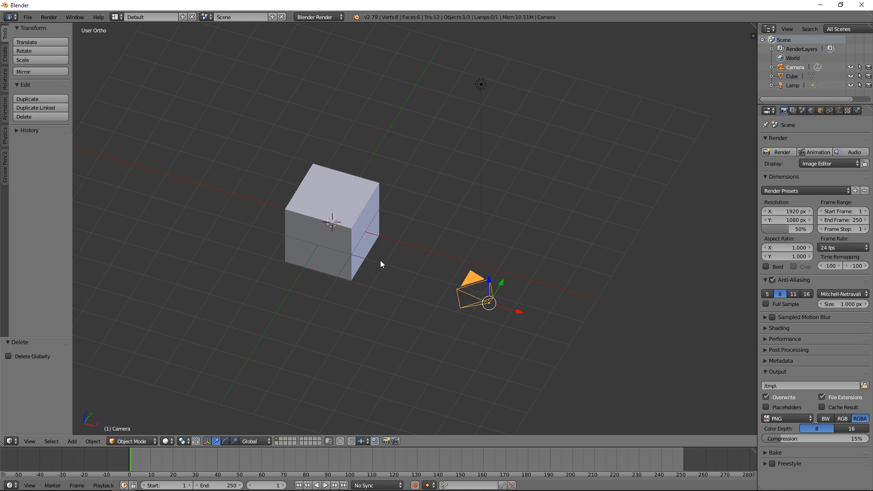
mouse_move(413, 273)
middle_down()
mouse_move(354, 272)
mouse_move(444, 252)
mouse_move(460, 261)
mouse_move(411, 263)
middle_up()
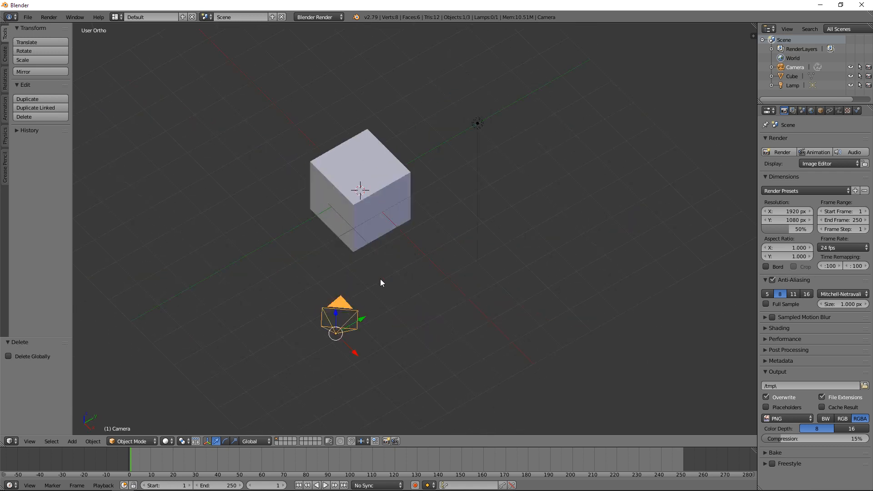
right_click(480, 124)
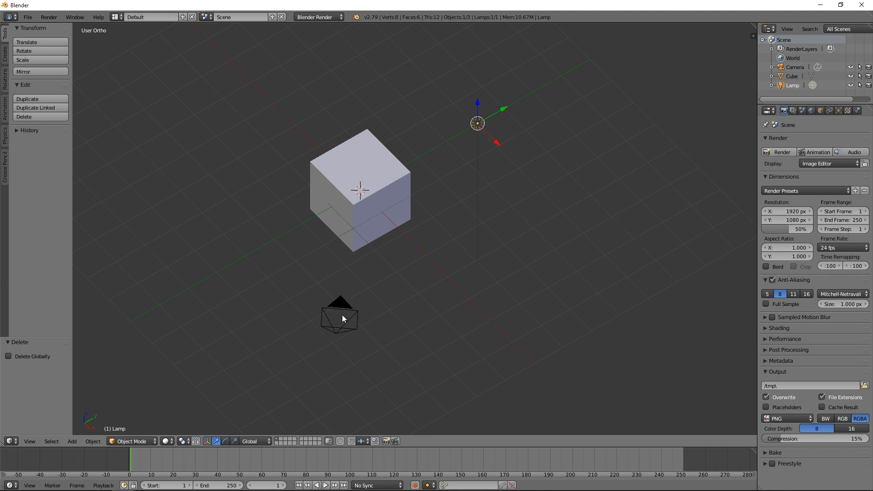
right_click(343, 315)
Step: Delete the lamp and the camera from the scene, leaving only the cube
right_click(477, 125)
key(x)
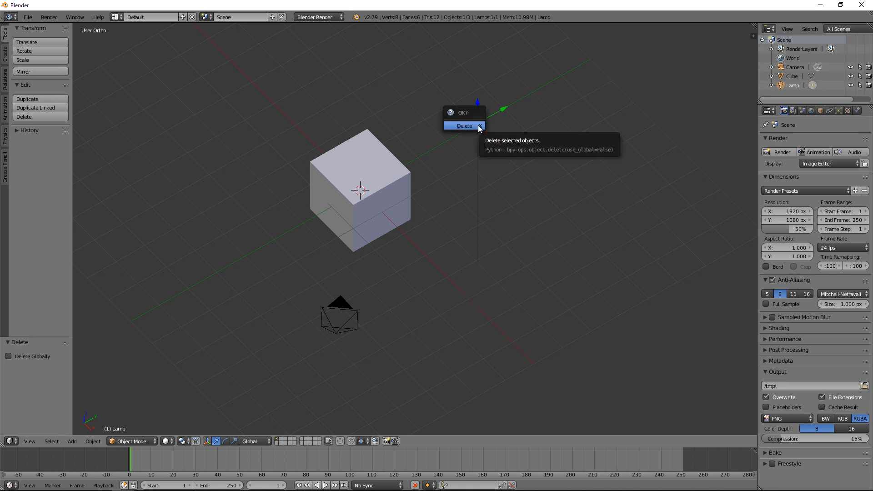
click(479, 130)
right_click(331, 313)
key(x)
click(330, 310)
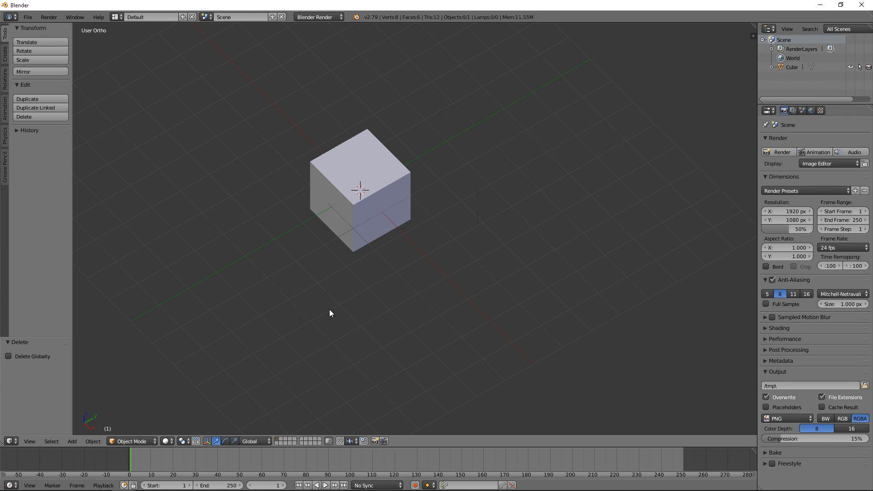
Step: Switch to the top orthographic view and show the 3D viewport's properties sidebar
middle_drag(336, 297, 490, 235)
key(KP_7)
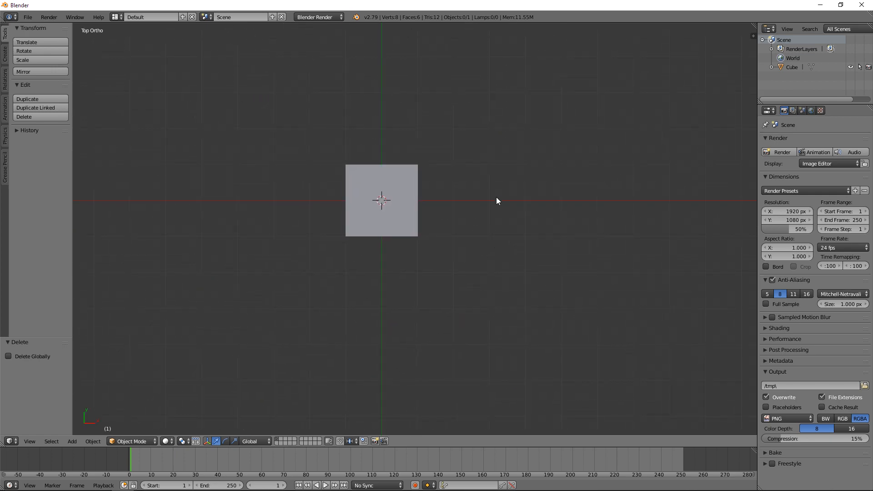
key(n)
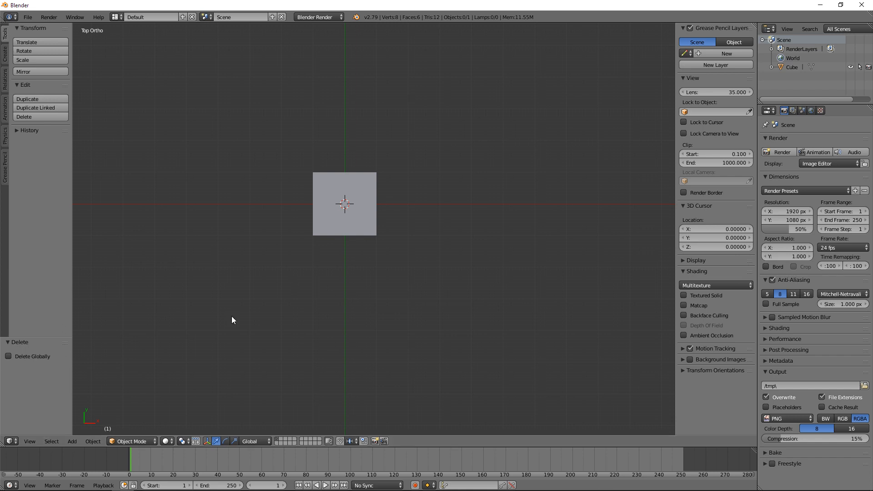
Step: Look through the viewport's Object and Select commands and examine the cube from above at different zoom levels
click(86, 441)
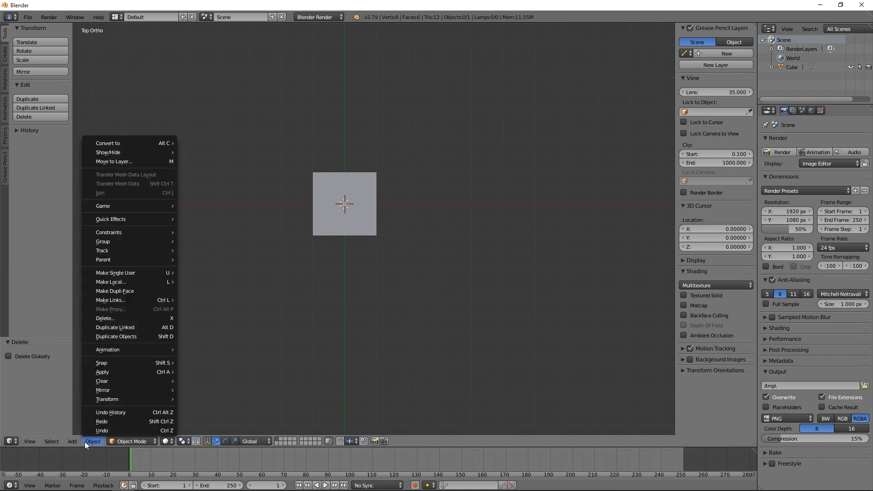
mouse_move(54, 441)
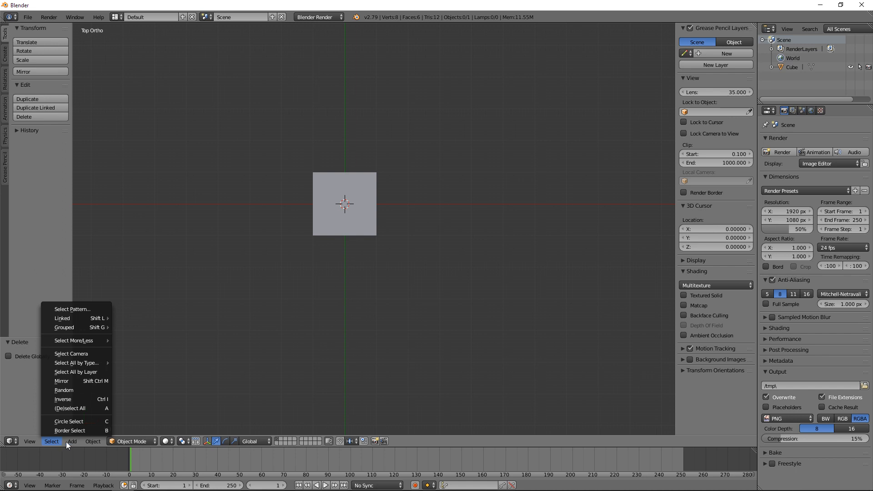
click(42, 441)
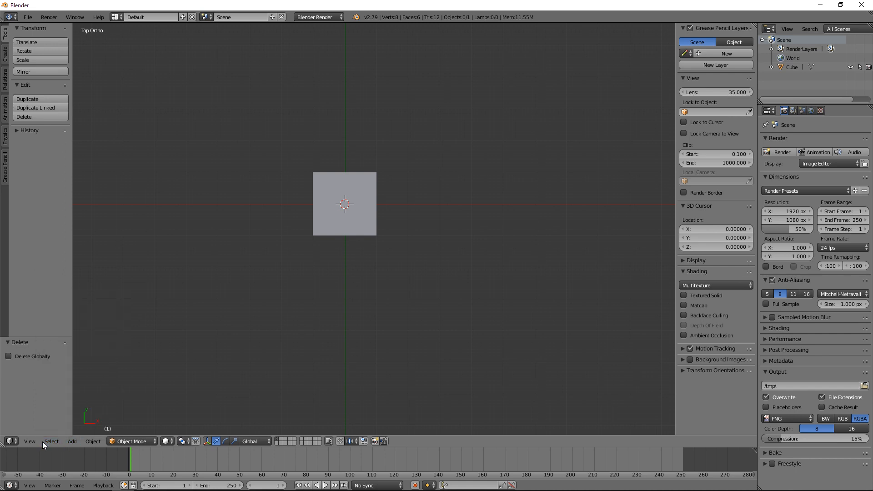
click(53, 441)
scroll(343, 200, up, 3)
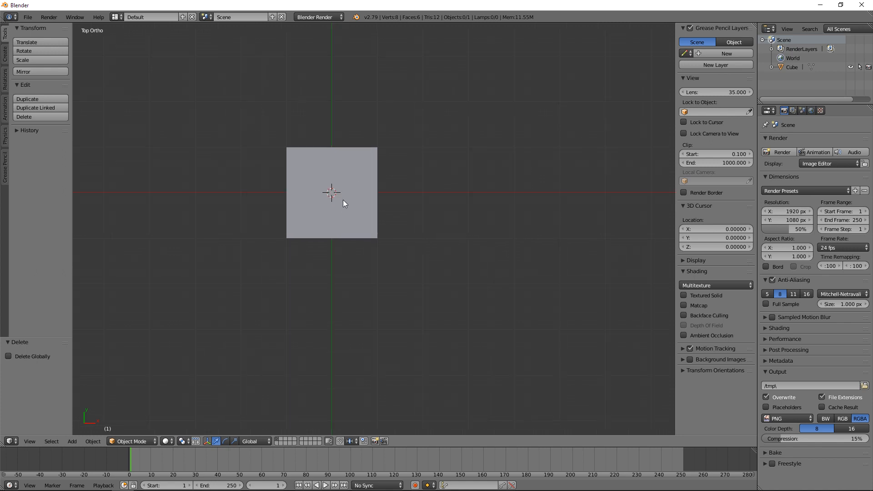
scroll(343, 200, up, 1)
scroll(343, 200, down, 2)
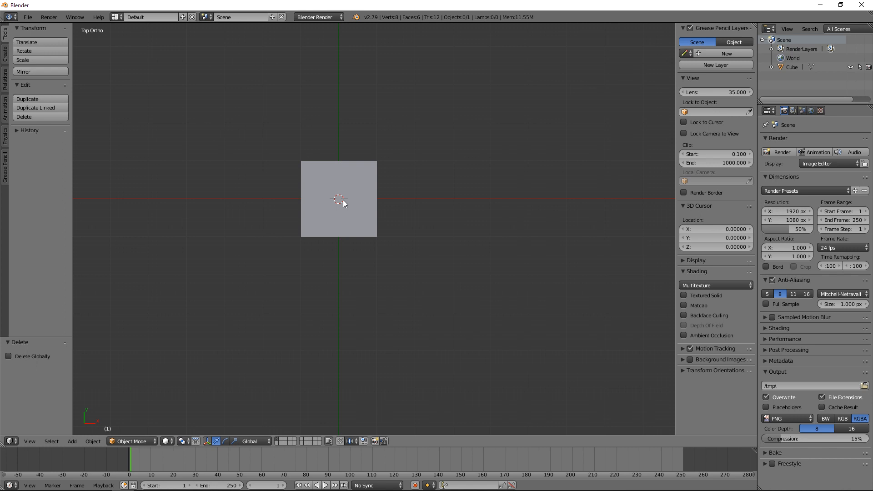
shift+middle_drag(284, 179, 313, 201)
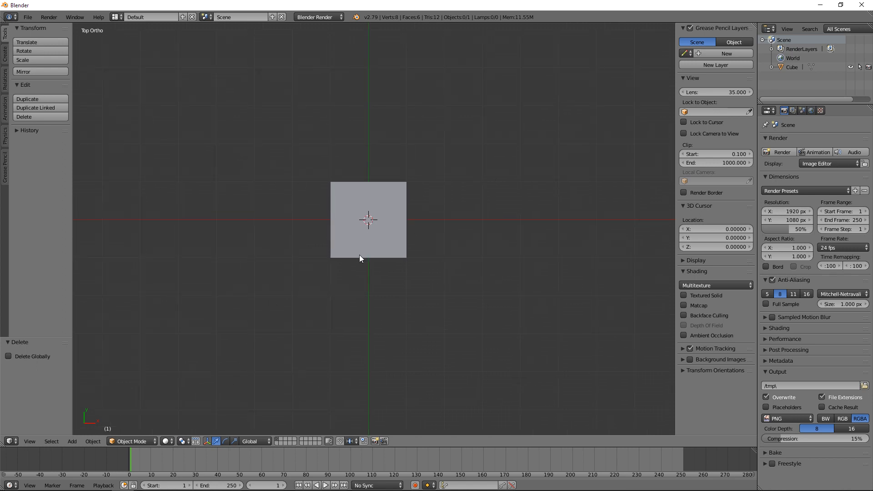
Step: Select the cube so its transform values are shown, and set an angled orthographic view
click(72, 441)
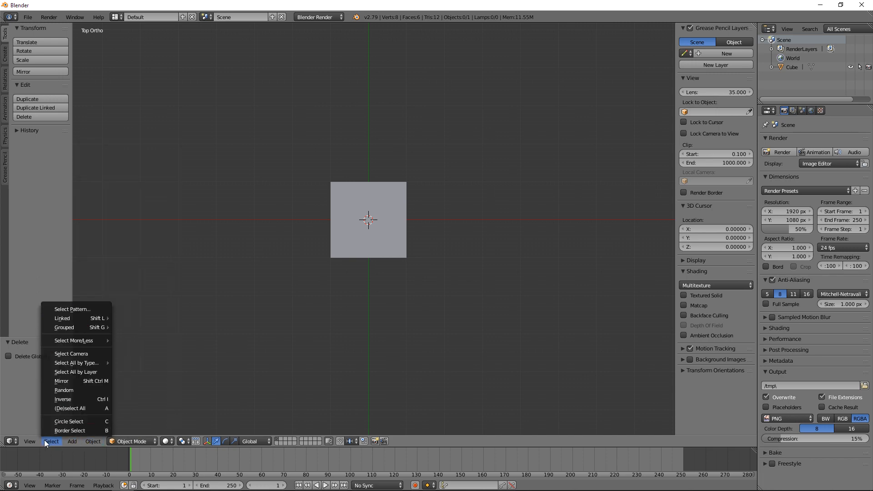
right_click(408, 203)
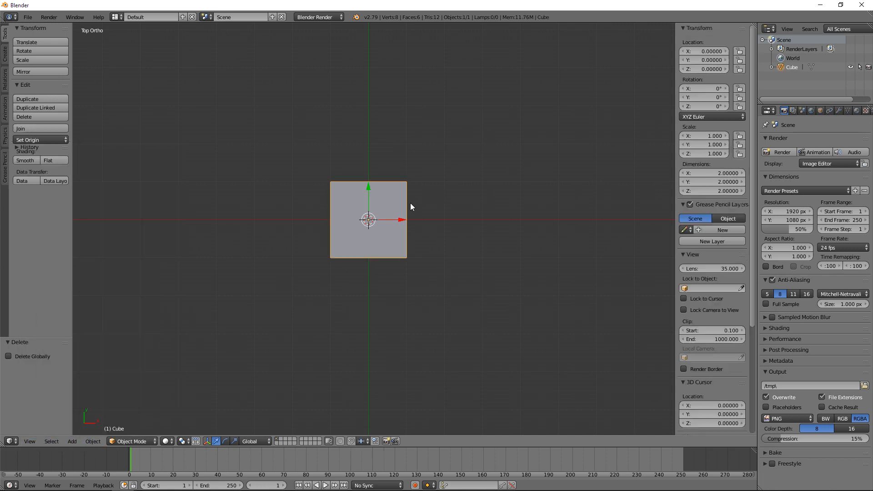
middle_drag(378, 269, 353, 209)
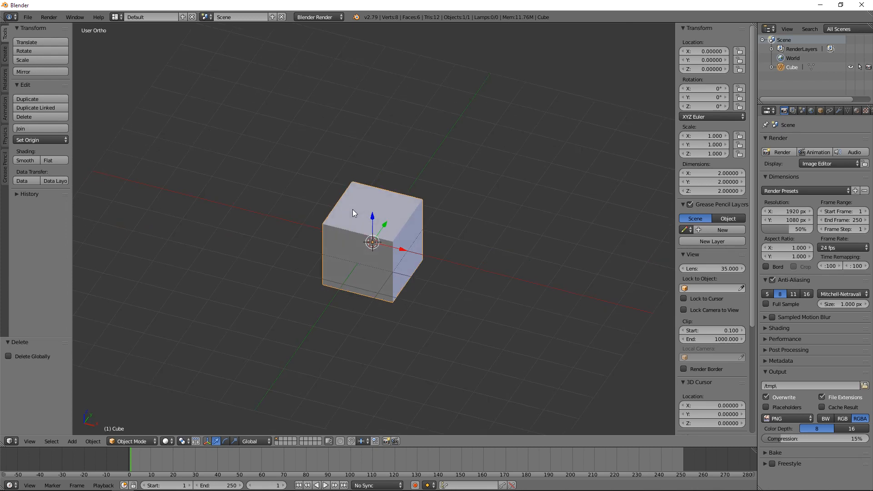
Step: Try to move the cube freely with the Translate tool, then undo the move
click(40, 42)
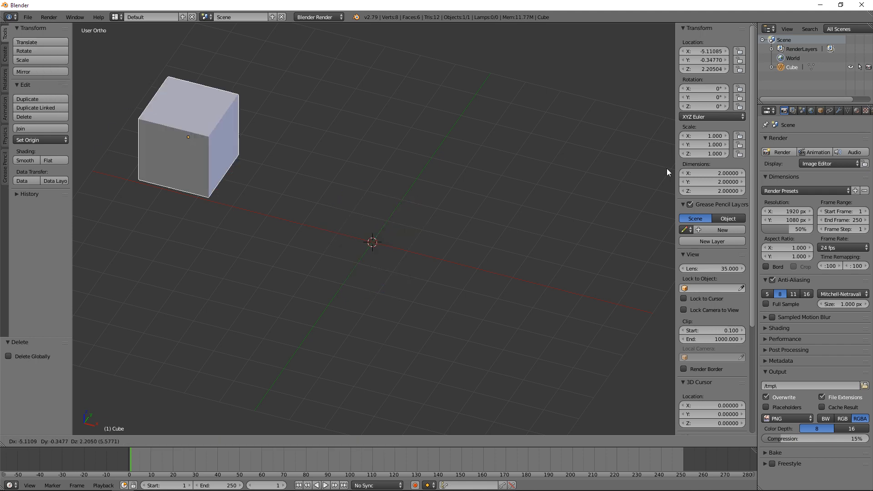
click(511, 263)
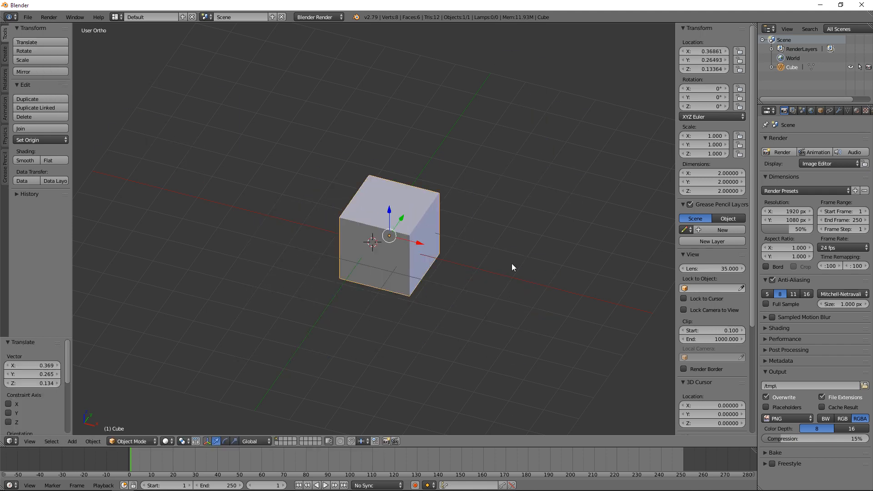
key(ctrl+z)
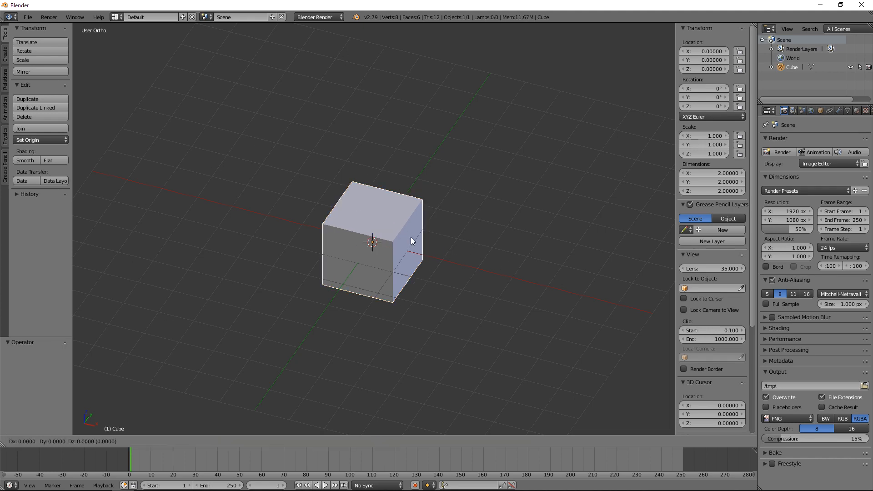
Step: Try moving the cube constrained to the global Z, X and Y axes in turn, then cancel the move
key(g)
key(z)
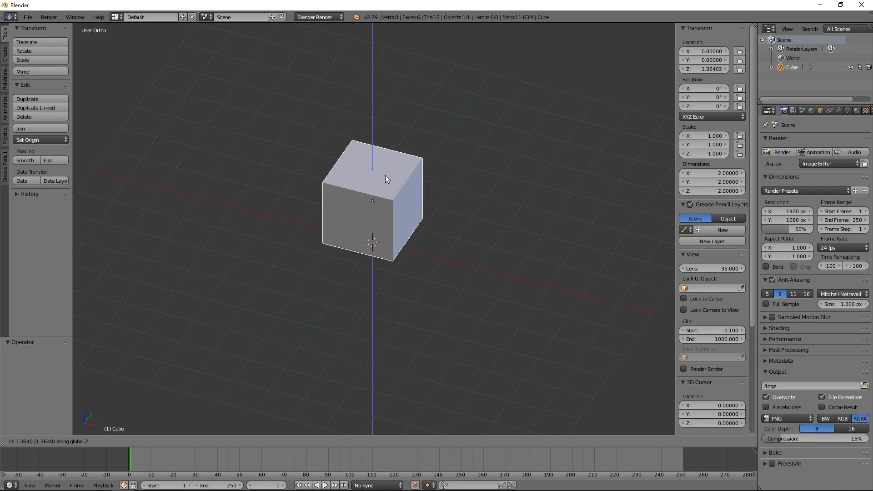
key(x)
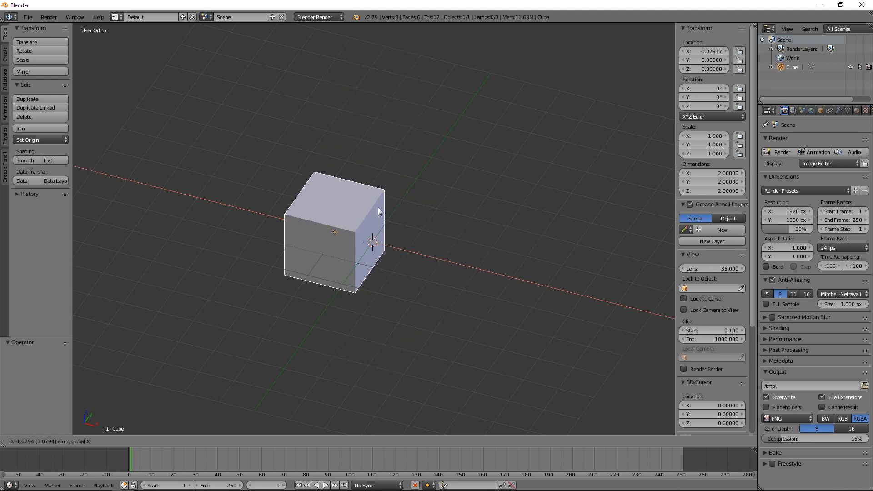
key(y)
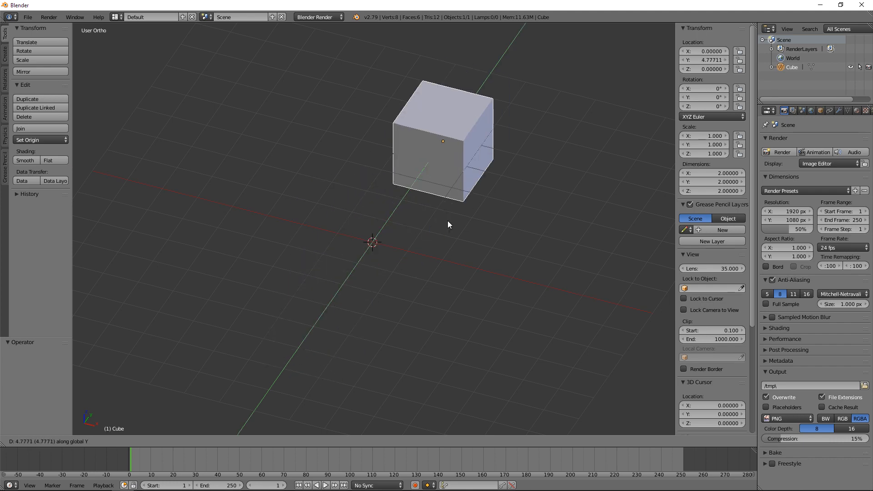
key(Escape)
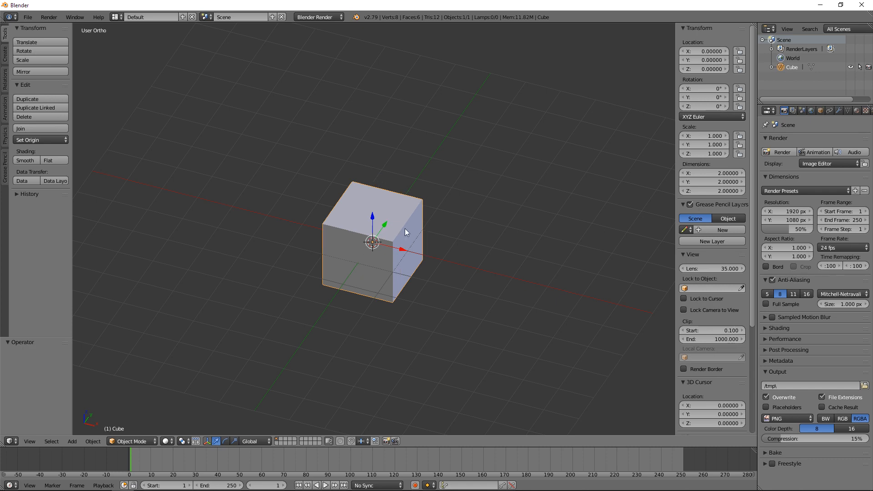
Step: Try to move the cube with the blue Z arrow of its manipulator, then undo the move
middle_drag(378, 237, 383, 262)
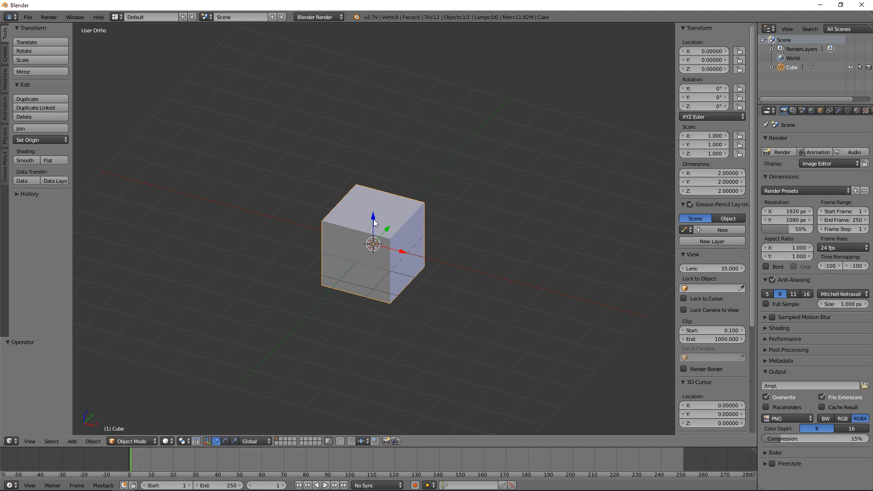
drag(374, 222, 401, 278)
key(ctrl+z)
Step: Try to rotate the cube freely with the Rotate tool, then undo the rotation
click(37, 50)
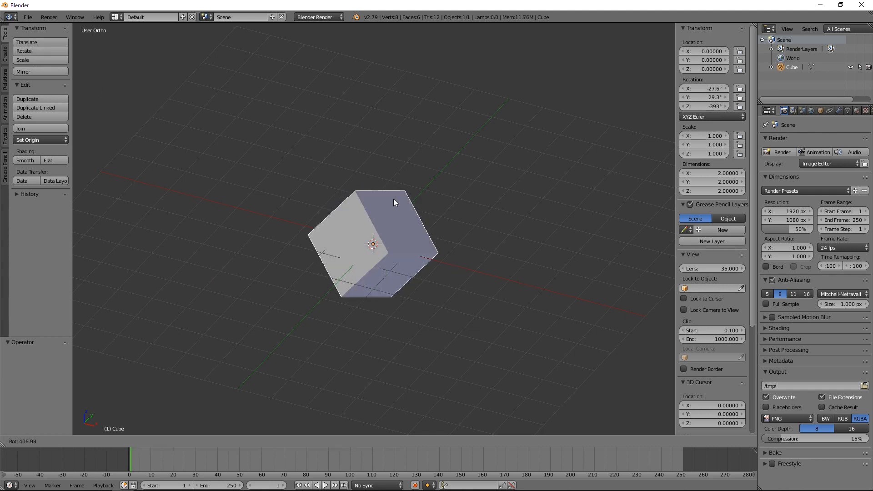
click(384, 247)
key(ctrl+z)
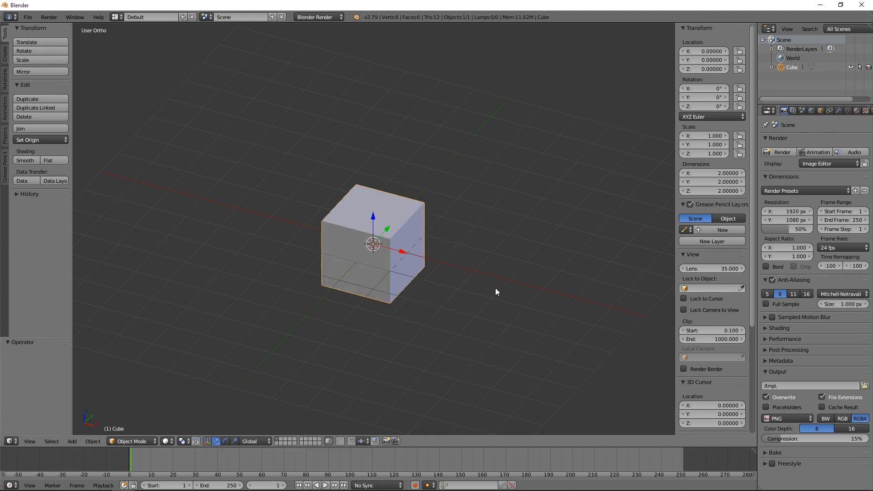
Step: Try to rotate the cube about the global Z axis, then undo the rotation
key(r)
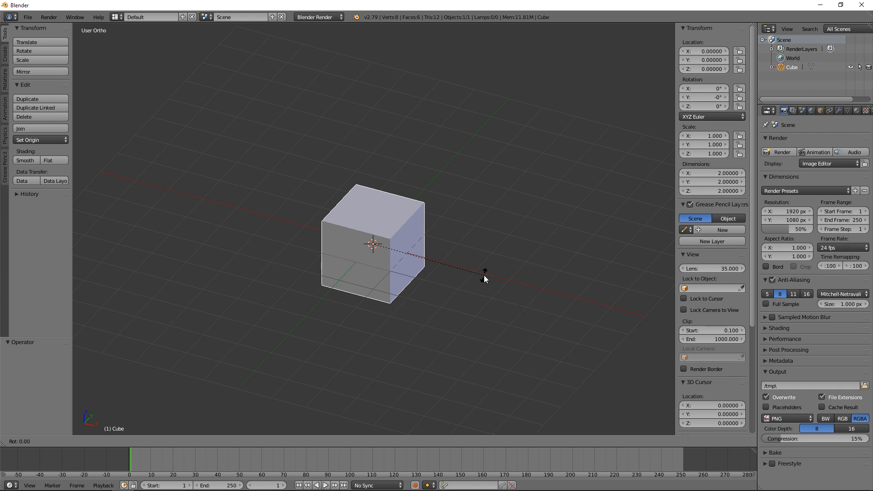
key(z)
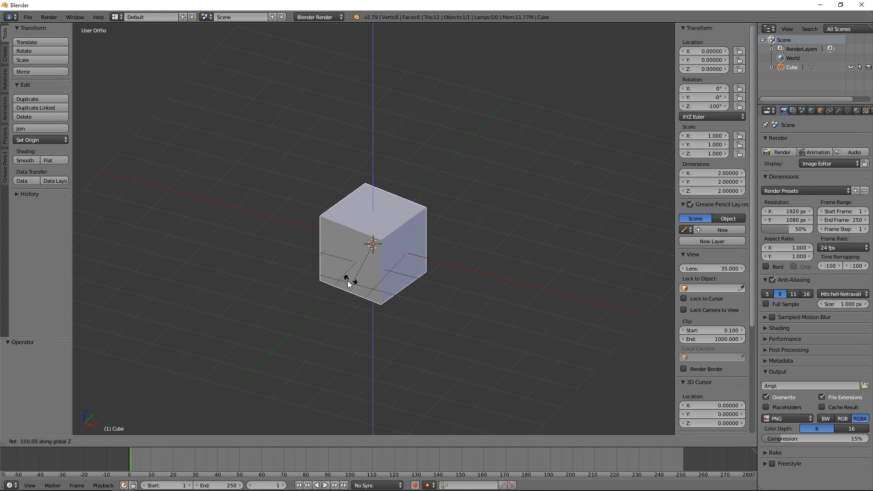
click(375, 284)
key(ctrl+z)
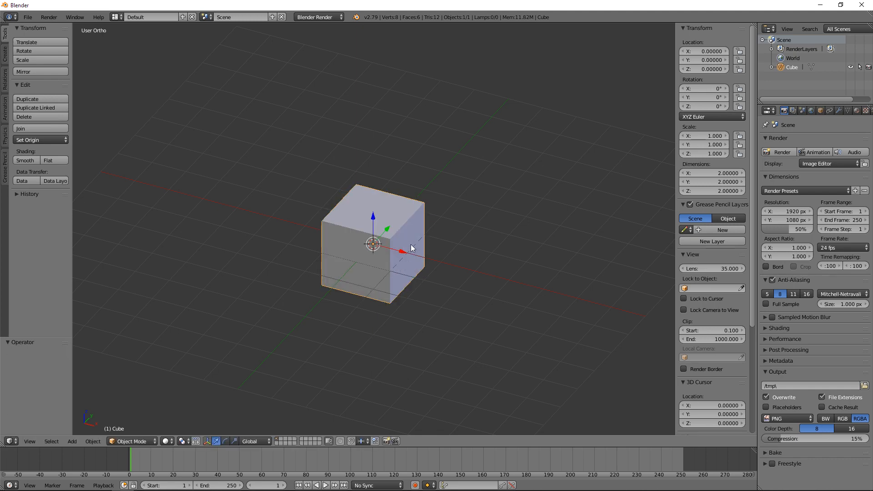
Step: Try moving the cube along the global X axis twice, cancelling the second move
key(g)
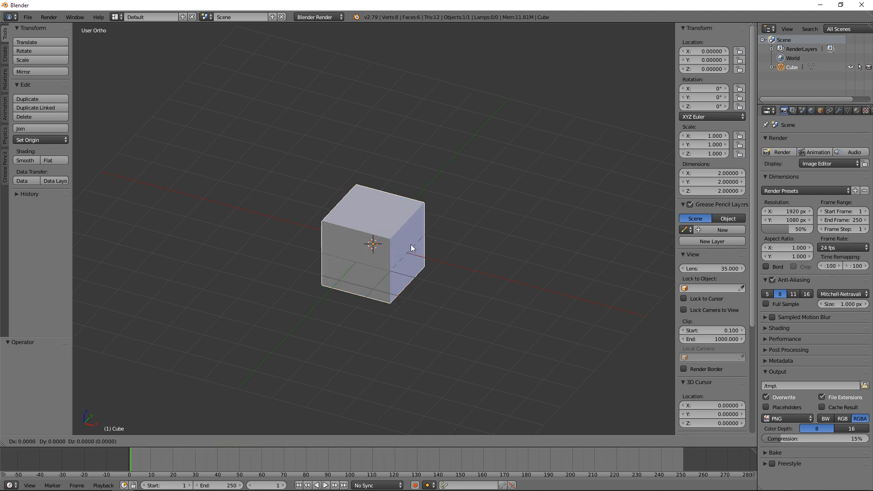
key(x)
key(1)
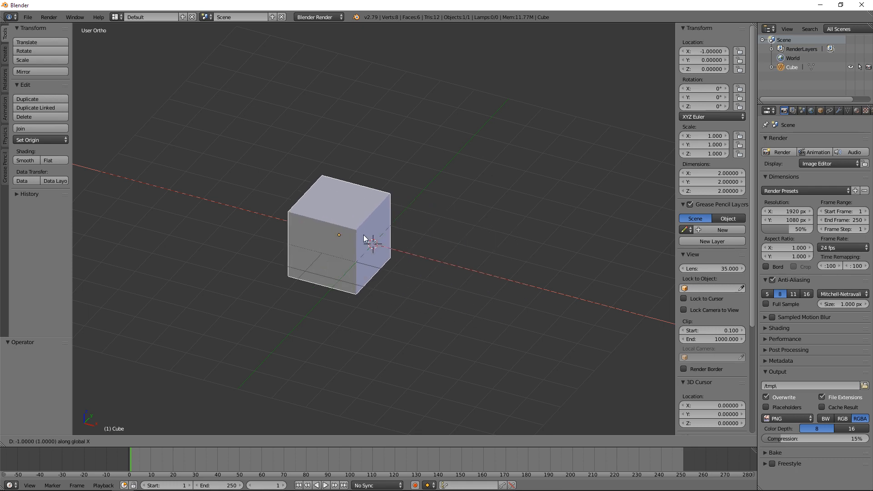
click(404, 246)
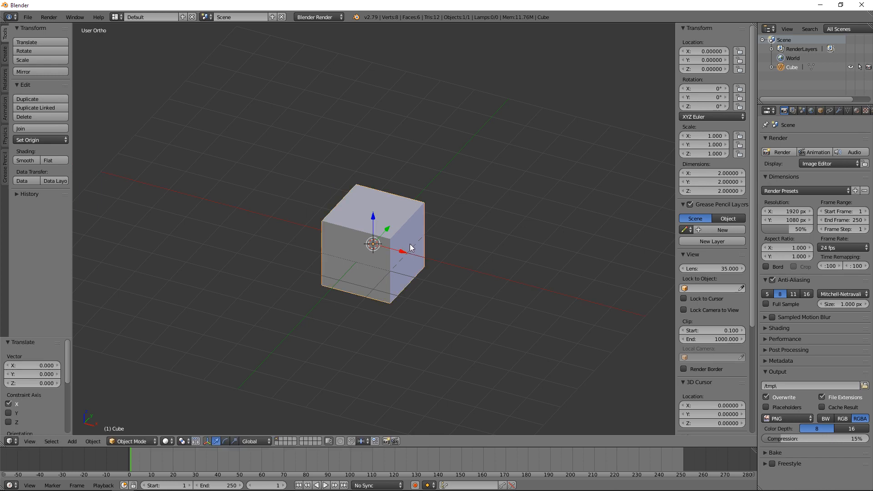
key(g)
key(x)
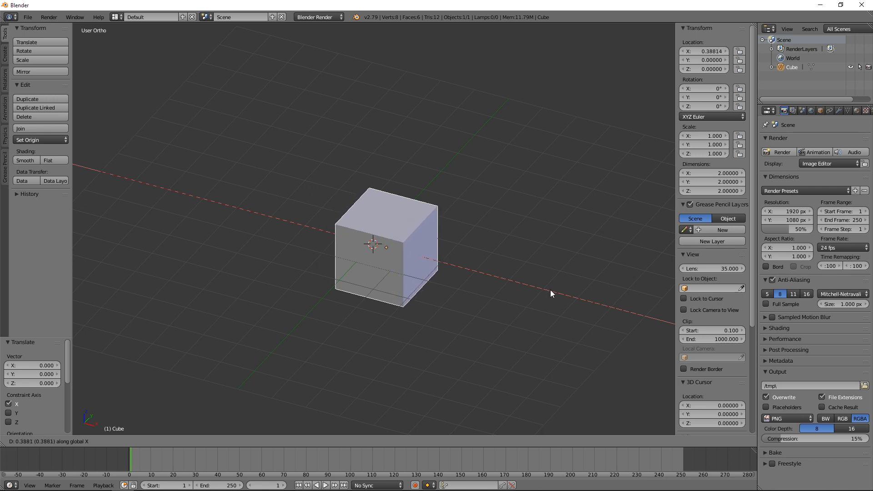
key(Escape)
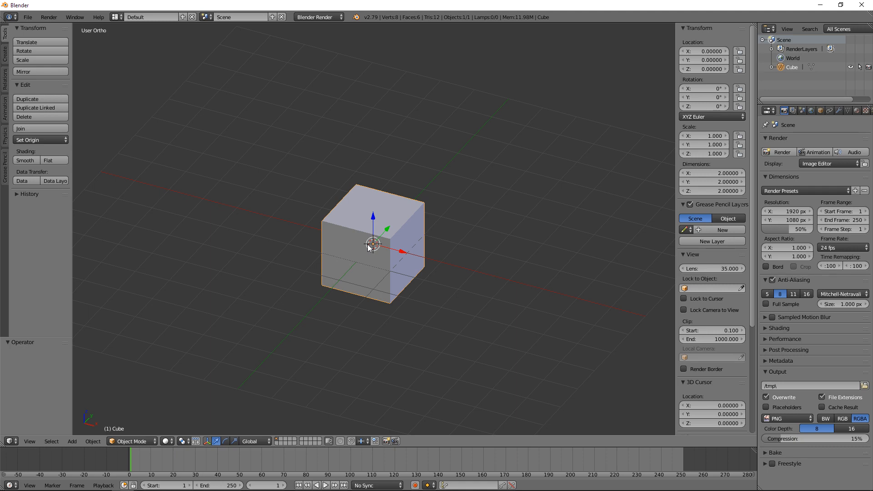
Step: Show the tools for adding primitives, then delete the cube in the top view
click(5, 55)
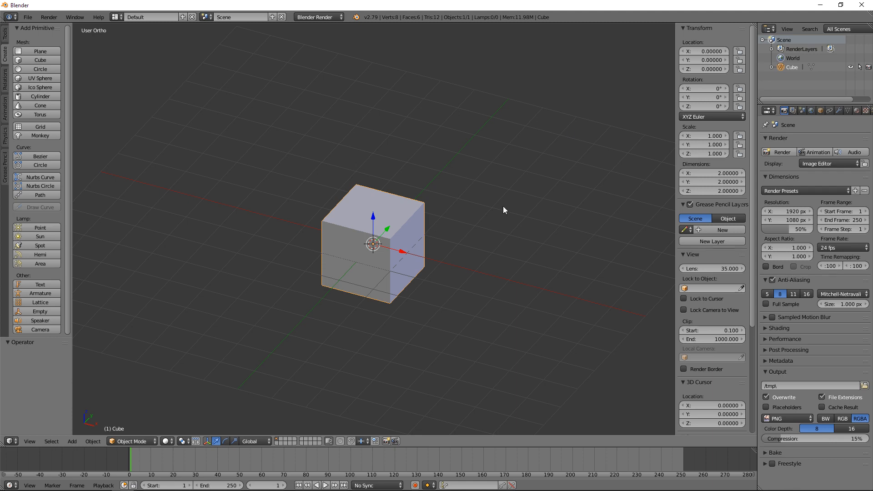
key(shift+a)
key(KP_7)
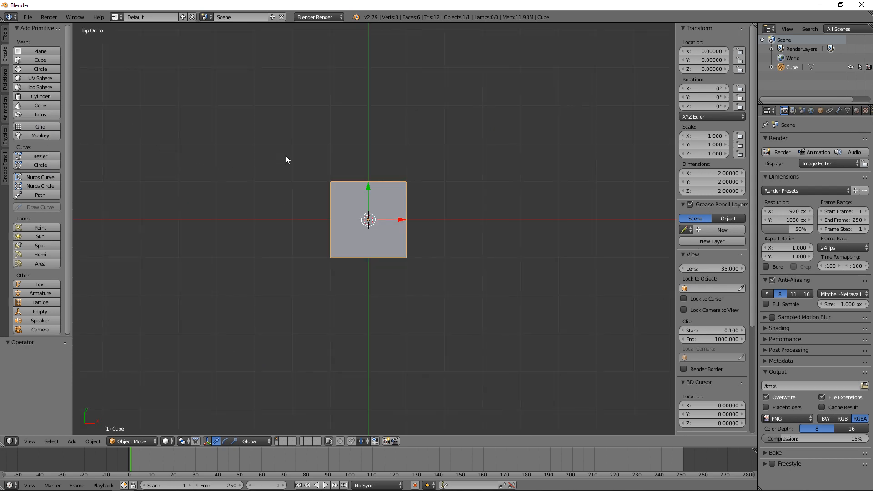
key(x)
click(352, 211)
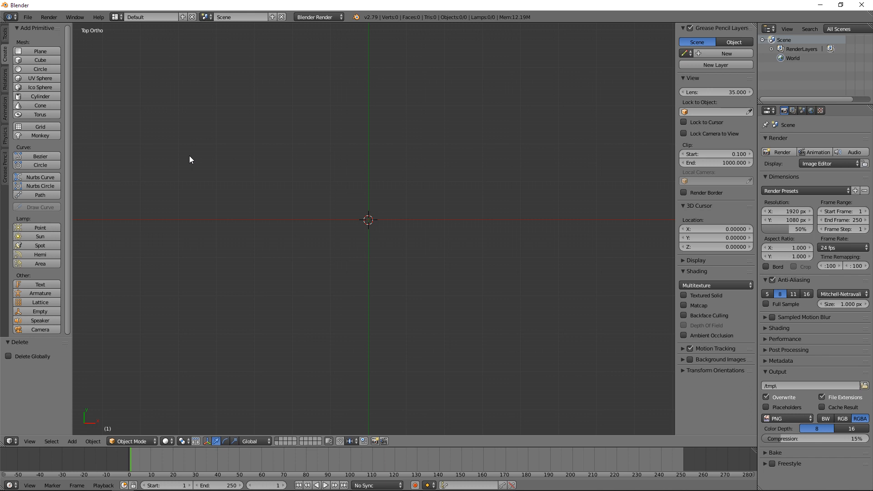
Step: Add a cylinder mesh at the origin and set its vertex count to 128
click(47, 97)
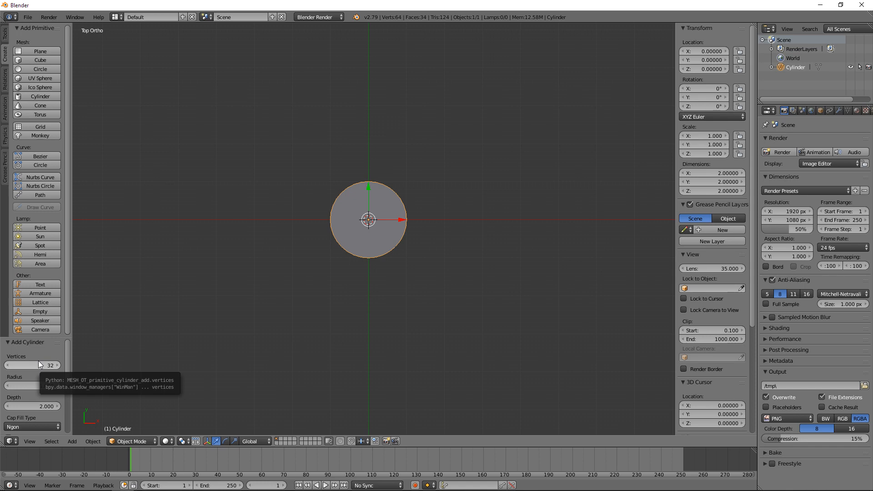
middle_drag(304, 222, 297, 255)
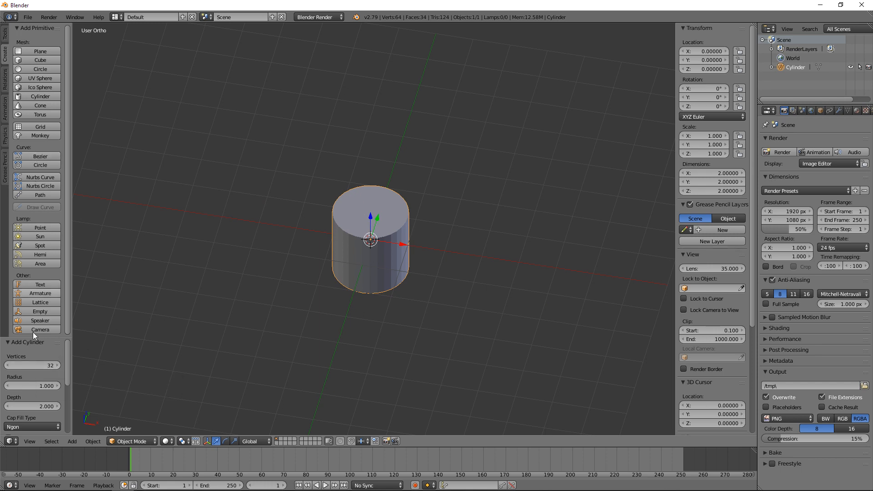
click(37, 366)
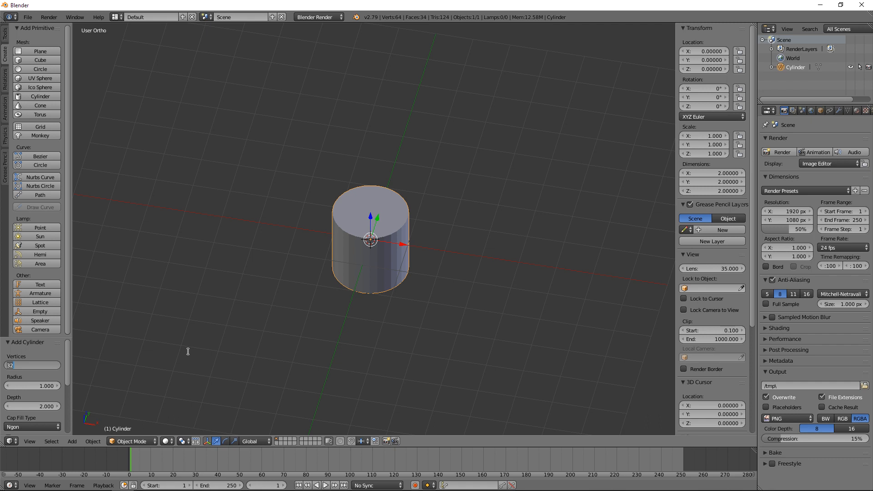
text(128)
key(Return)
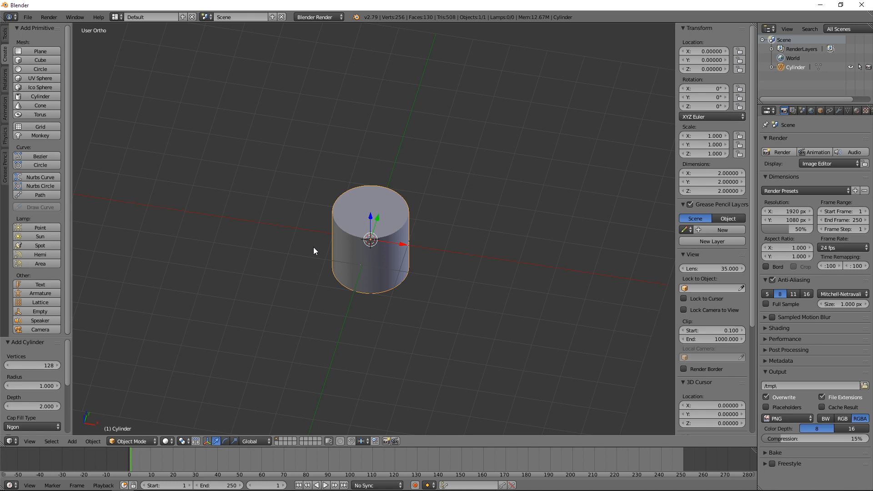
scroll(48, 372, down, 1)
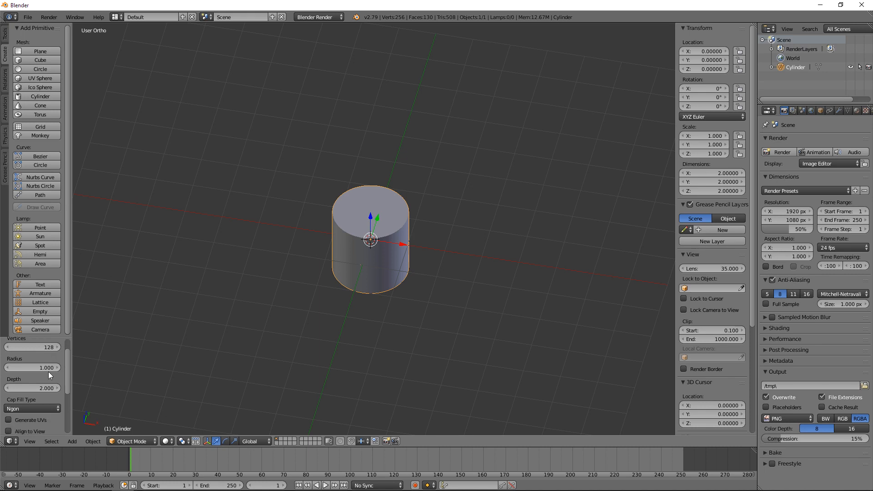
scroll(302, 306, up, 1)
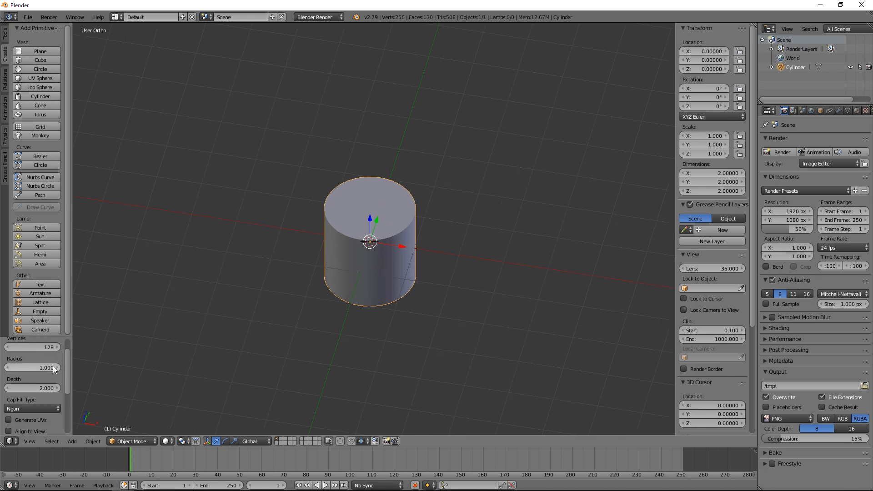
scroll(53, 365, up, 1)
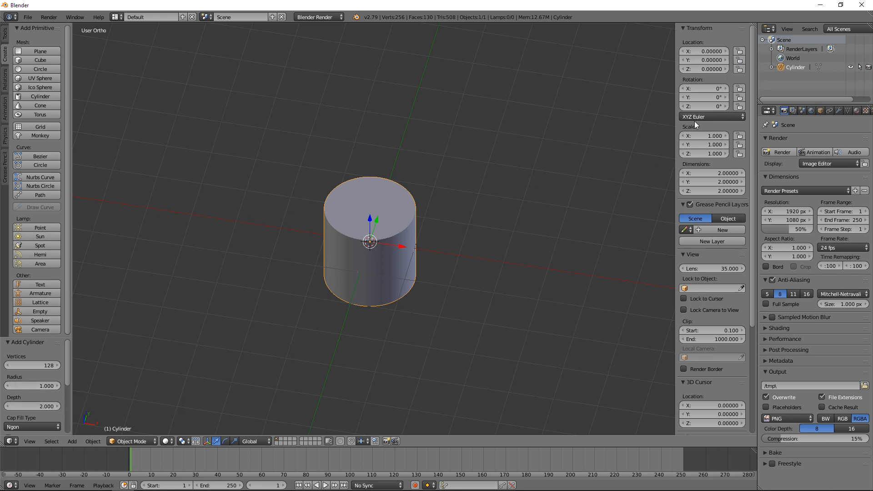
Step: Delete the cylinder and add a cube-shaped empty at the origin in the top view
key(x)
click(435, 218)
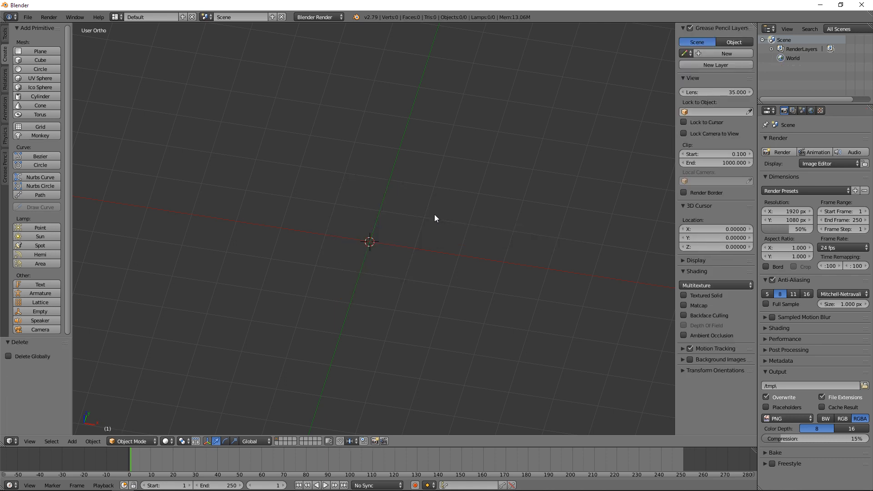
key(KP_7)
key(shift+a)
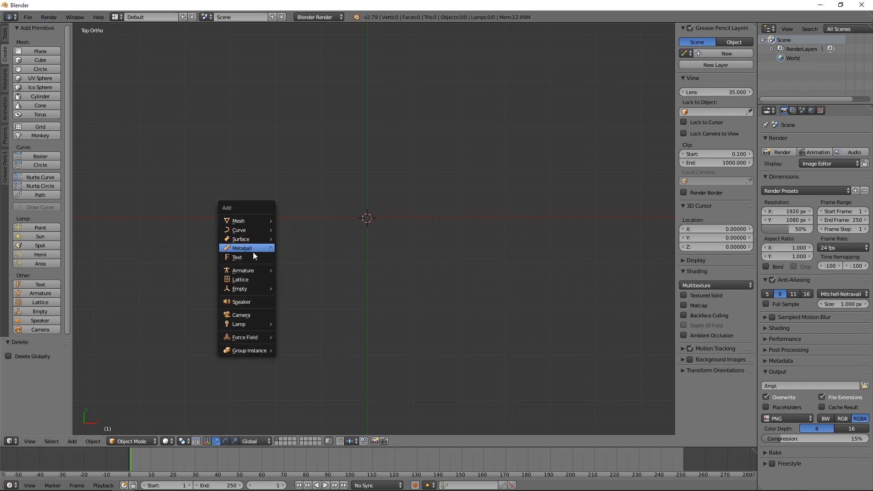
mouse_move(249, 292)
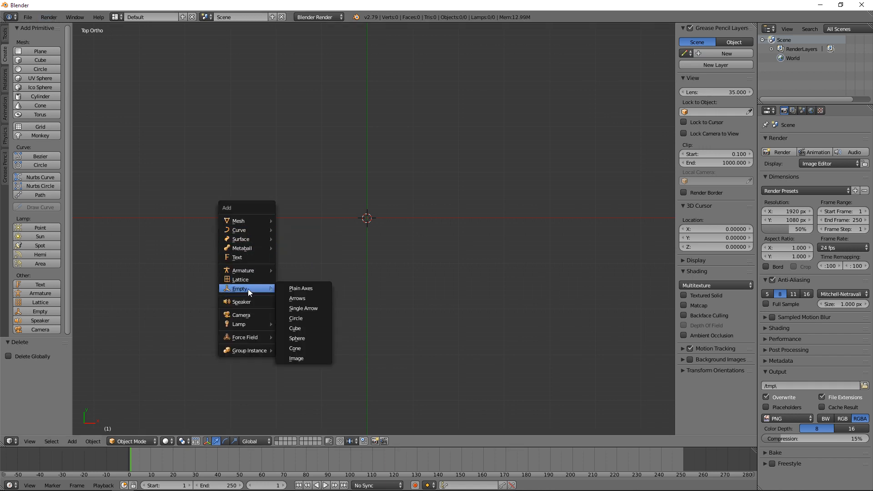
click(299, 327)
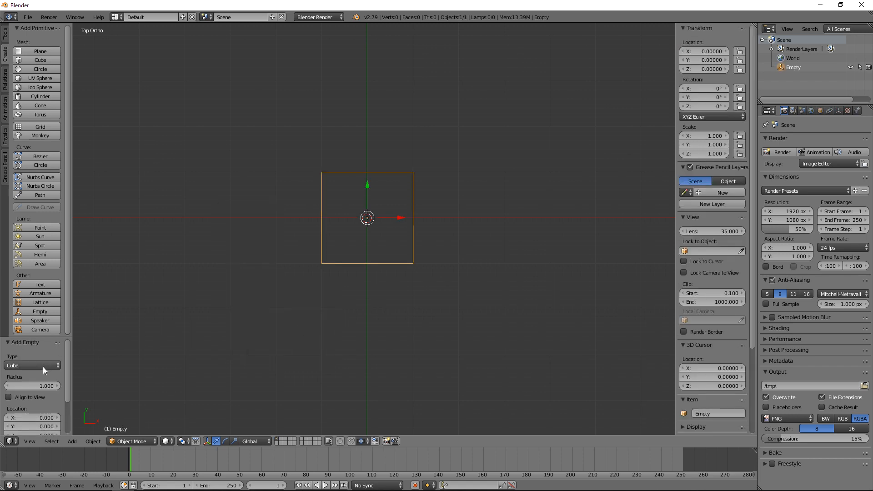
Step: Set the radius of the cube-shaped empty to 60
scroll(42, 367, down, 2)
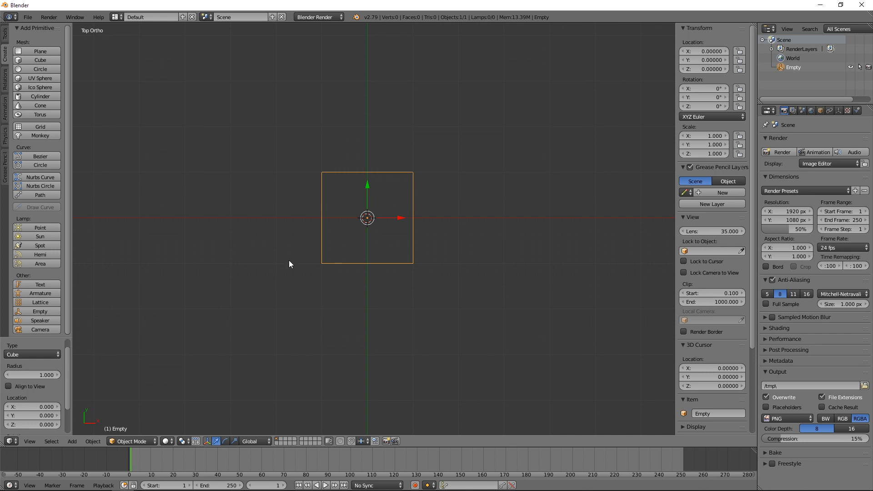
click(31, 374)
text(60)
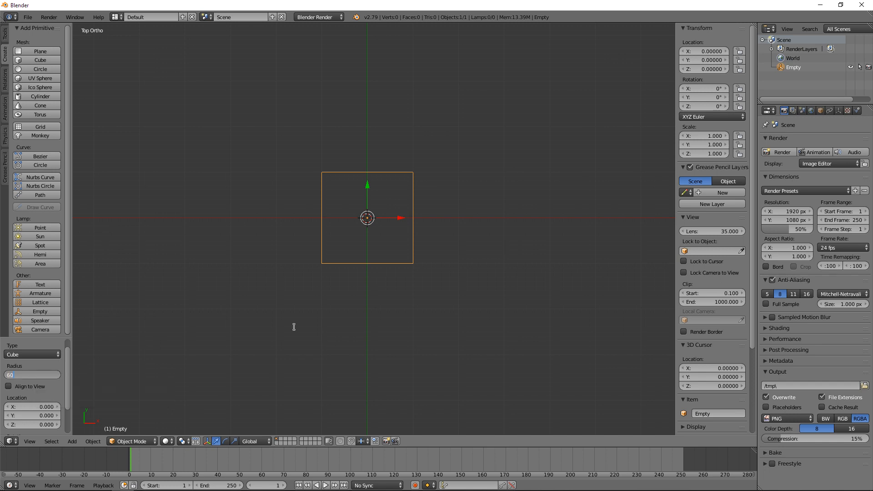
key(Return)
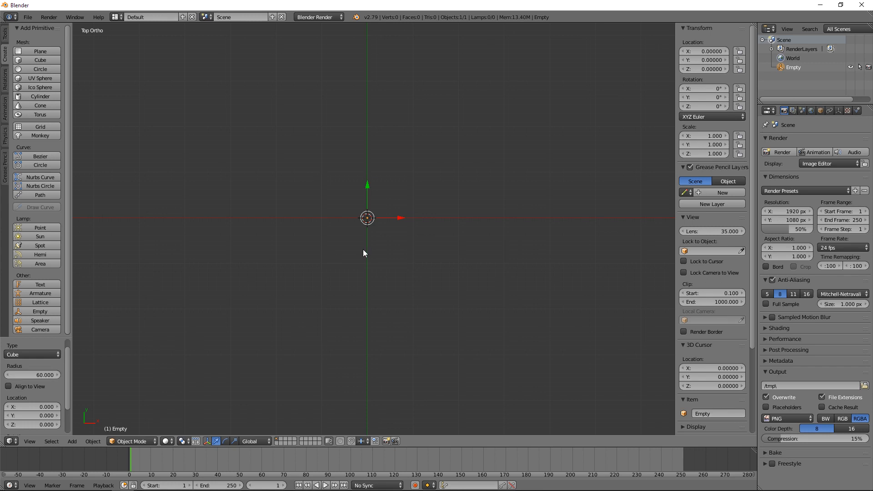
scroll(366, 232, down, 5)
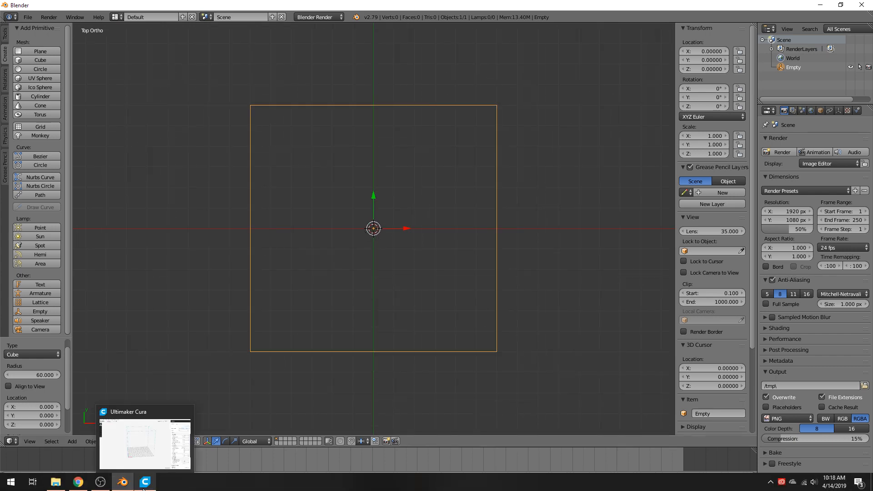
Step: Switch to Ultimaker Cura to look at the printer's build volume, then return to Blender
click(144, 488)
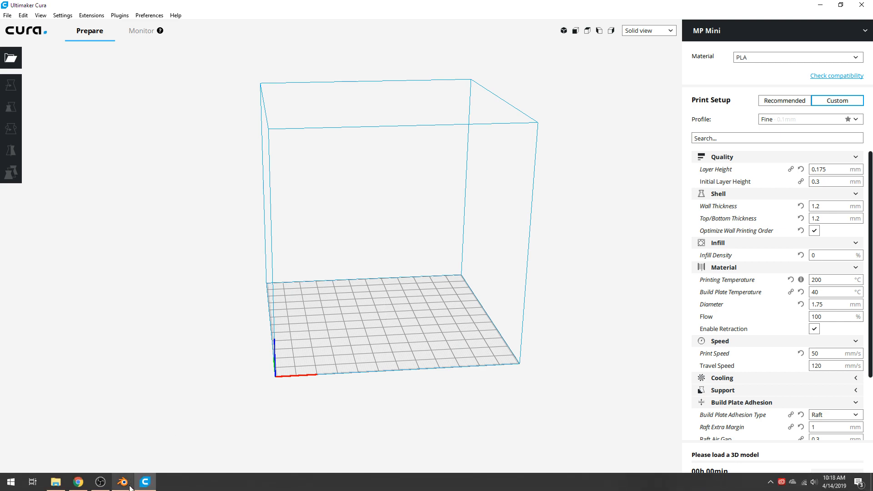
click(128, 488)
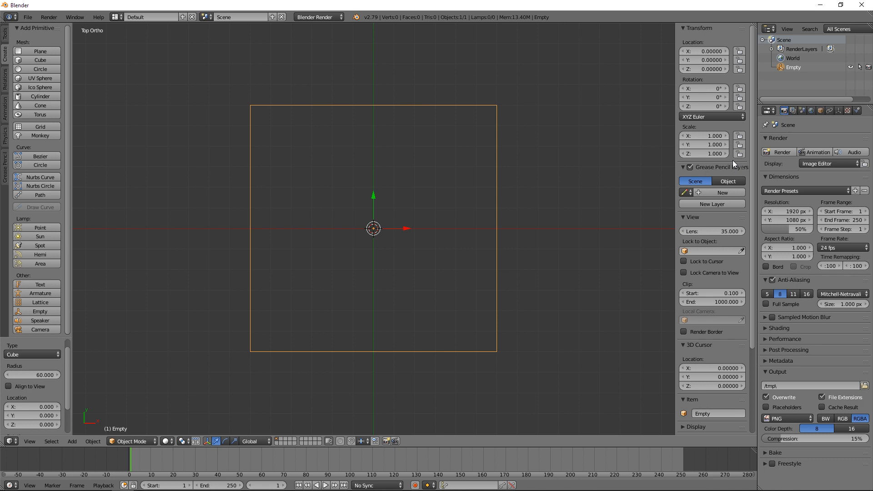
scroll(705, 286, down, 5)
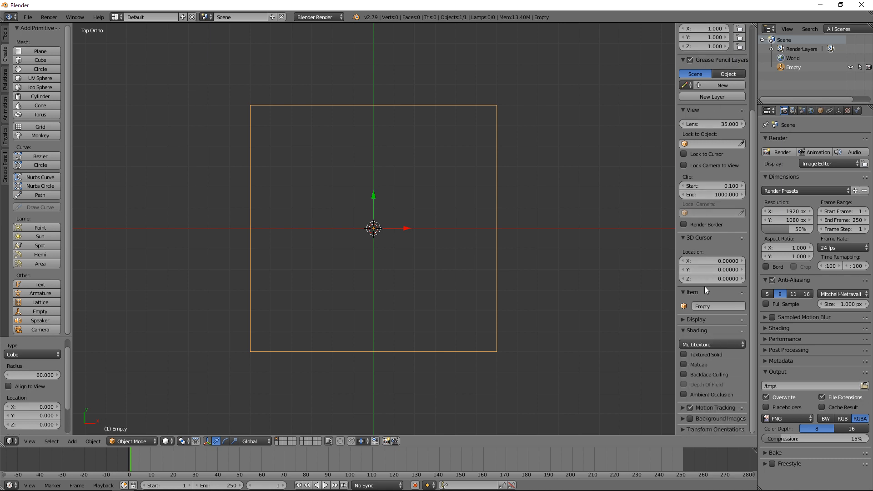
scroll(707, 244, up, 5)
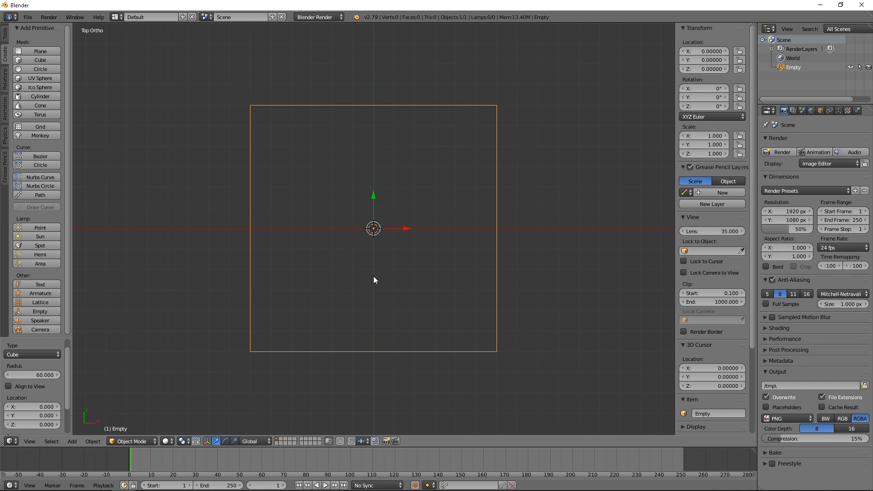
Step: Inspect the cube-shaped empty from an angled view, the front view and the top view
middle_drag(364, 273, 392, 223)
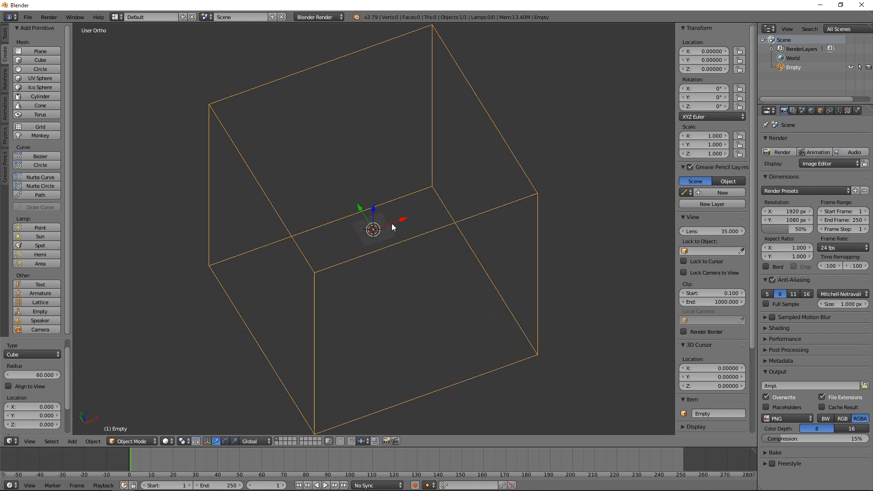
key(KP_1)
key(KP_7)
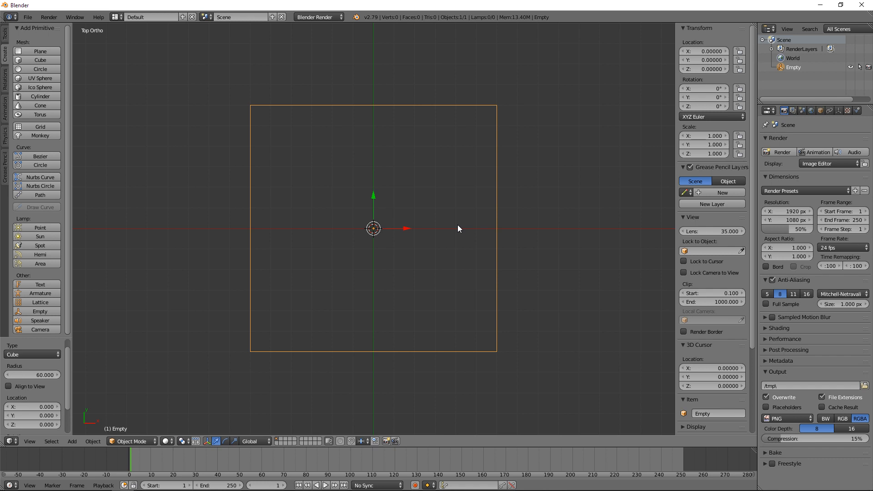
click(5, 80)
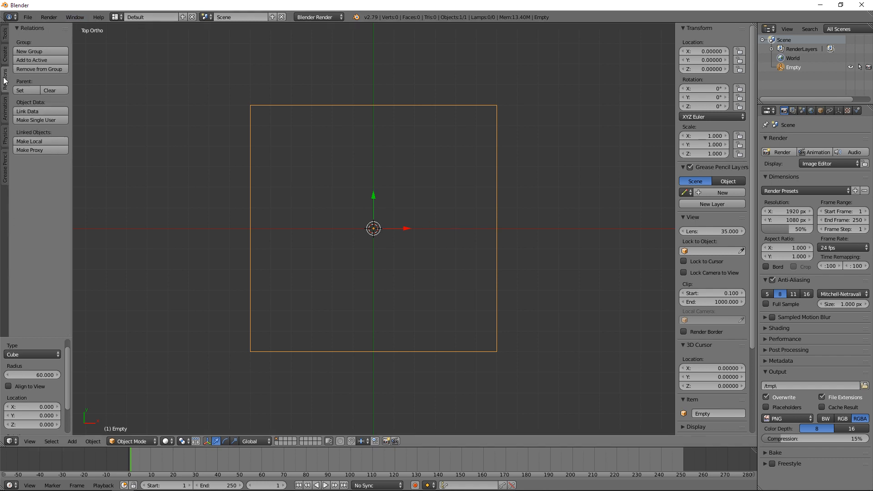
click(4, 112)
click(6, 137)
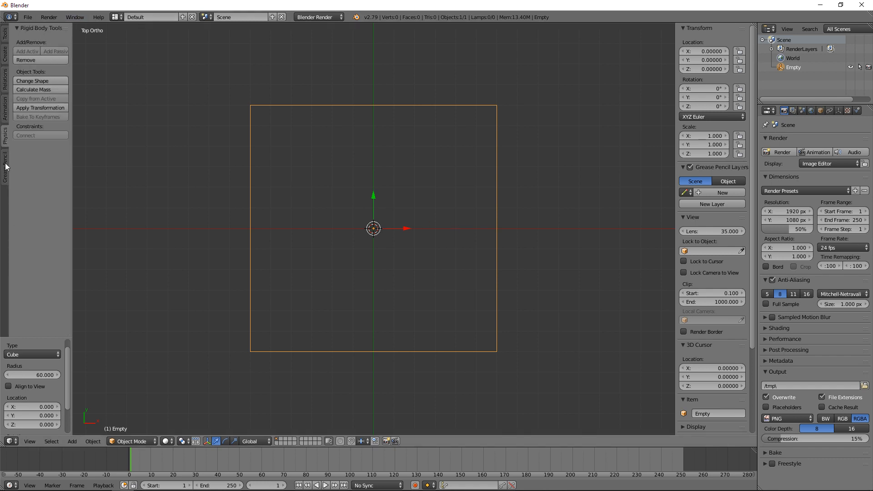
click(6, 167)
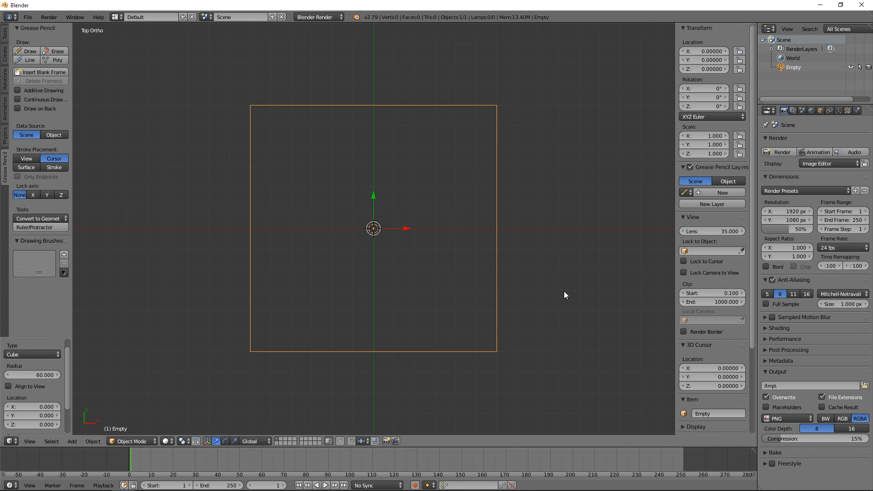
Step: Add a mesh cube at the origin and scale it up to about 20.5 units per side
click(5, 53)
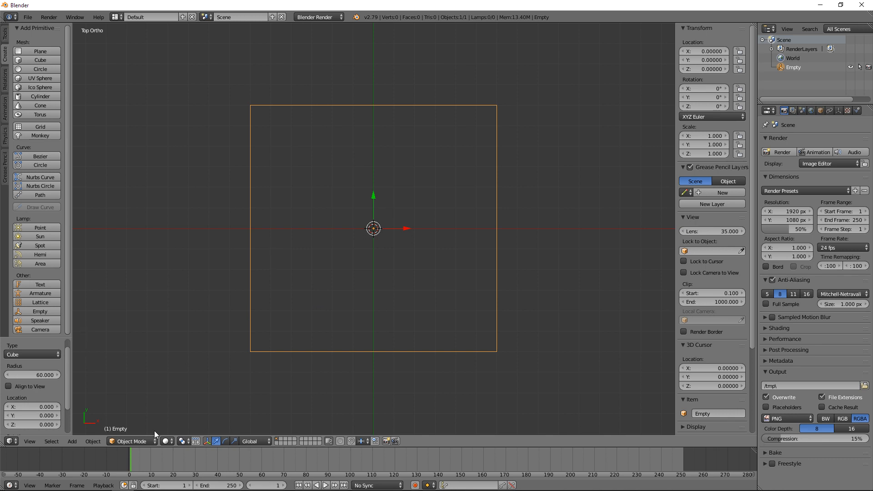
click(130, 441)
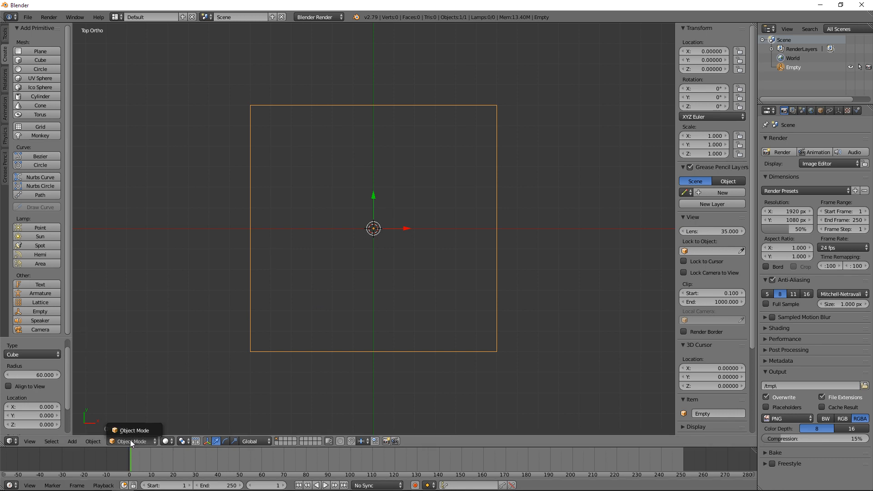
click(146, 432)
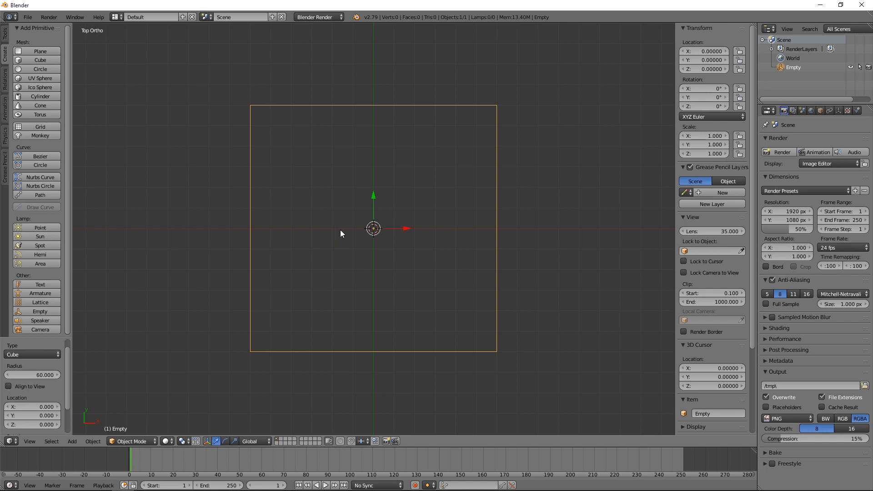
key(shift+a)
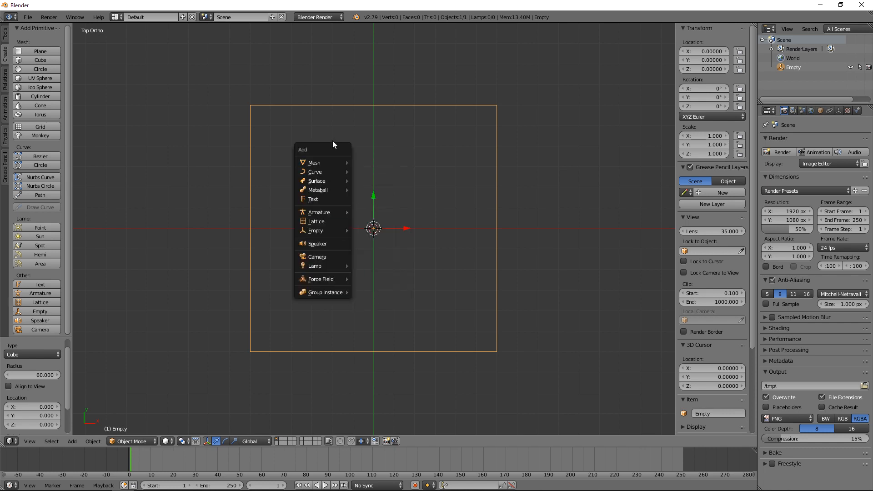
mouse_move(315, 162)
click(380, 171)
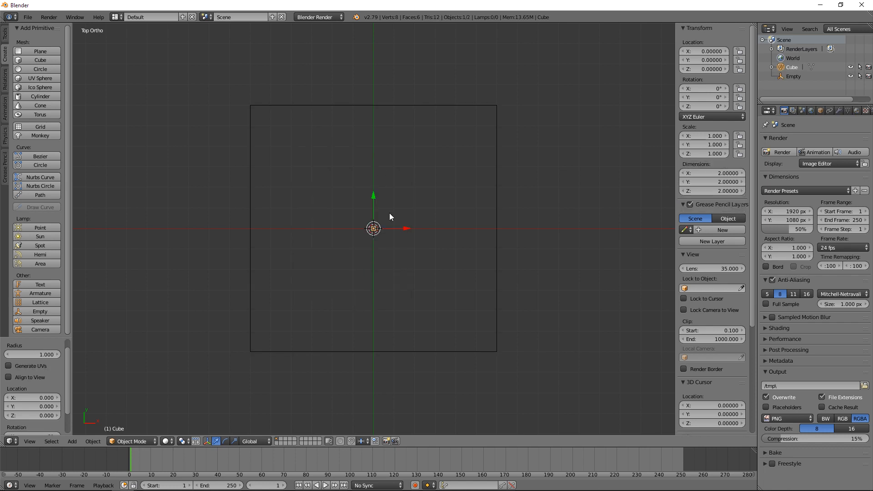
key(s)
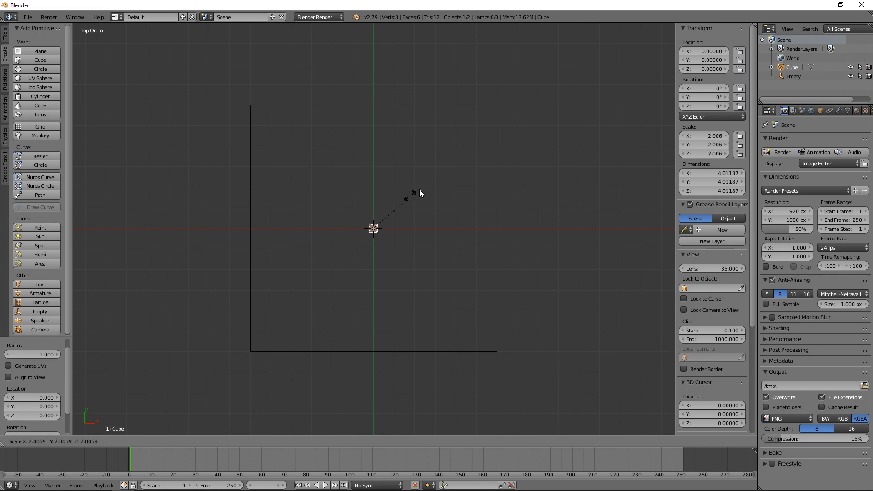
click(468, 47)
Step: Scale the cube down with the Scale tool, undo that, and rescale it to about 69.5 units per side
click(5, 35)
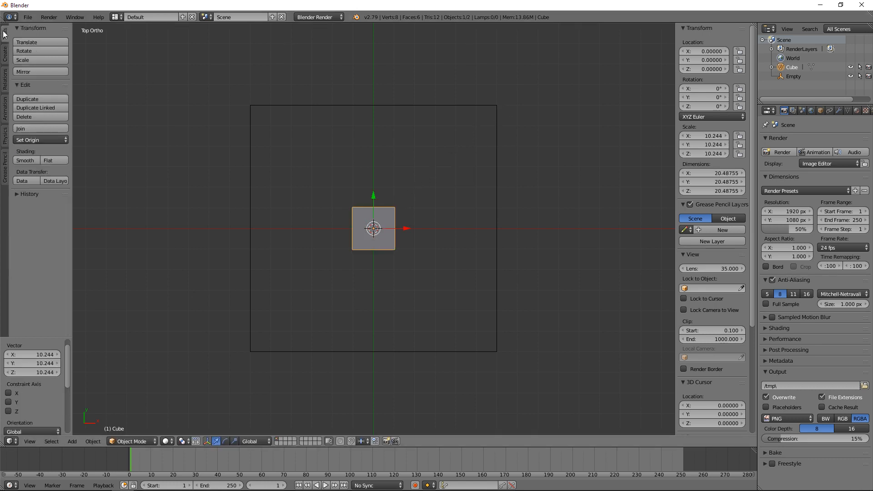
click(36, 60)
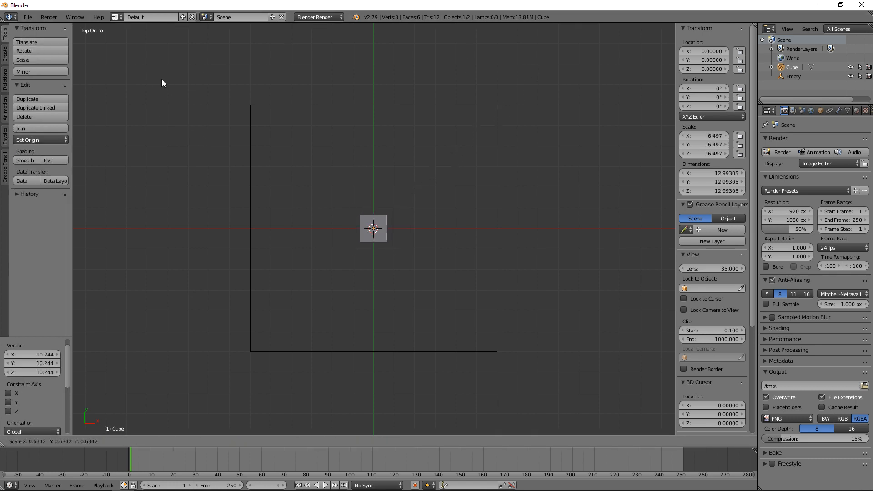
click(180, 94)
key(ctrl+z)
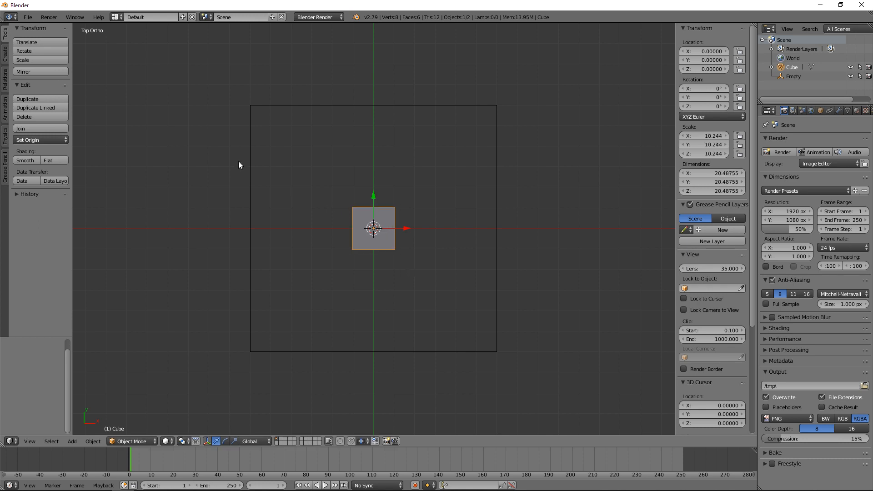
click(42, 59)
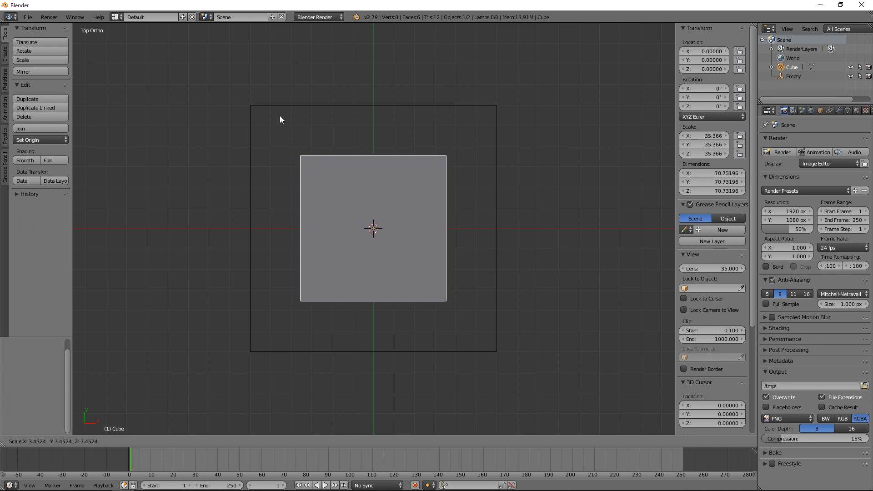
click(281, 145)
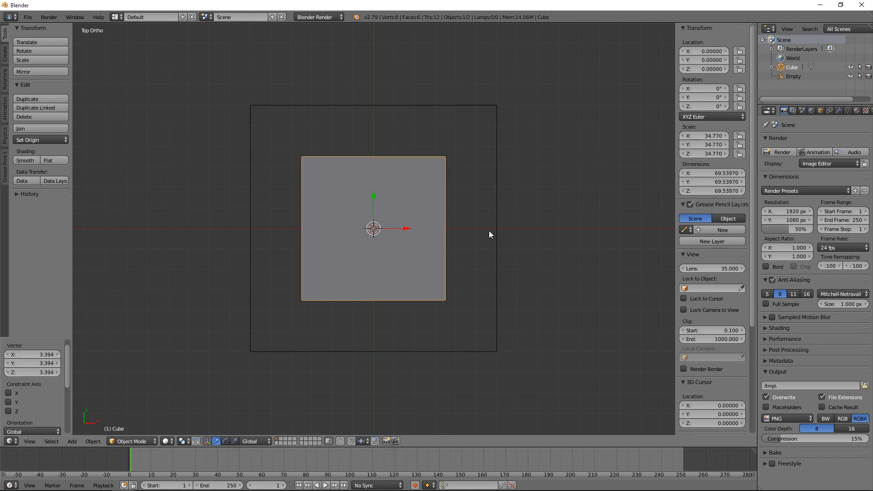
Step: Set the cube's X, Y and Z dimensions to 120 each
click(733, 173)
text(120)
key(Tab)
text(120)
key(Tab)
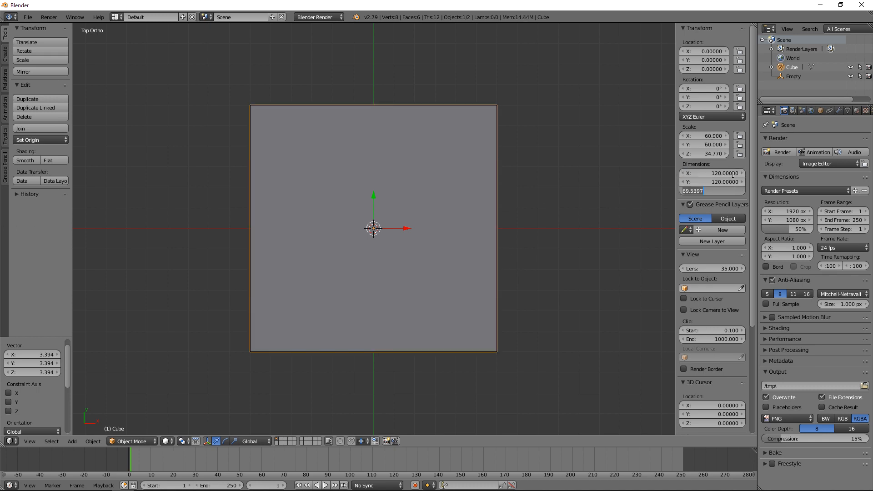
text(120)
key(Return)
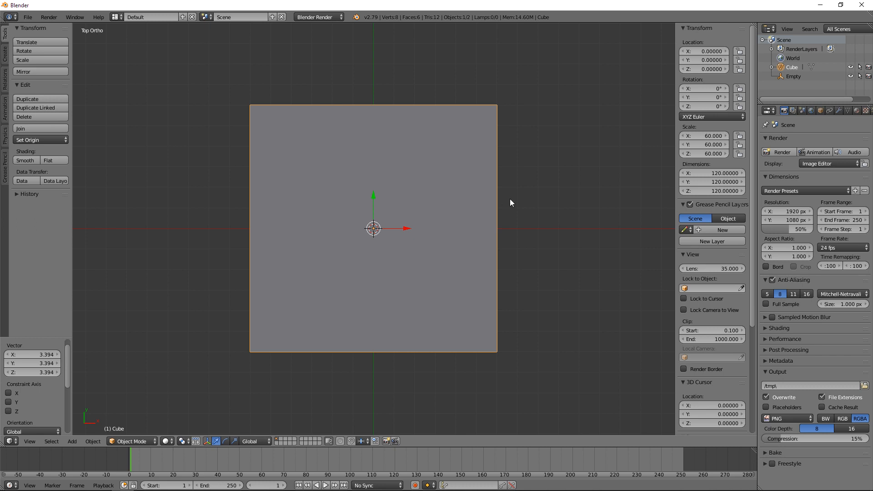
Step: Scale the cube down to about 47 units per side in the front view
middle_drag(485, 187, 461, 243)
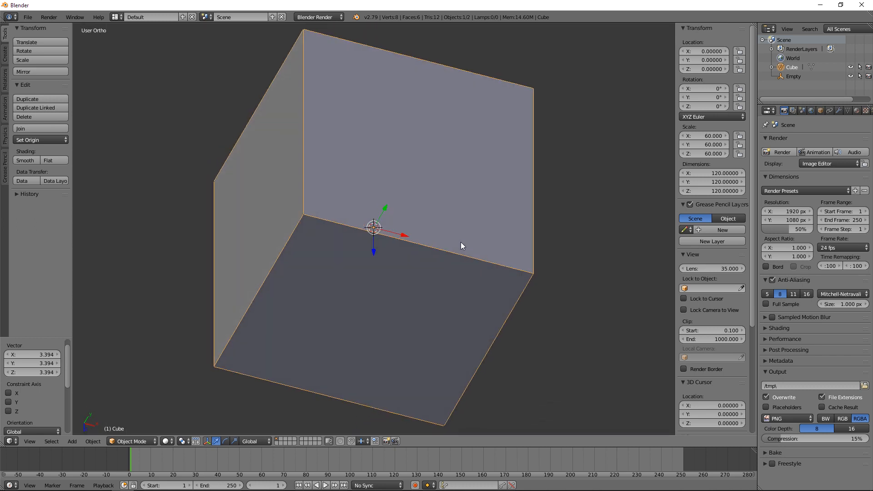
key(KP_1)
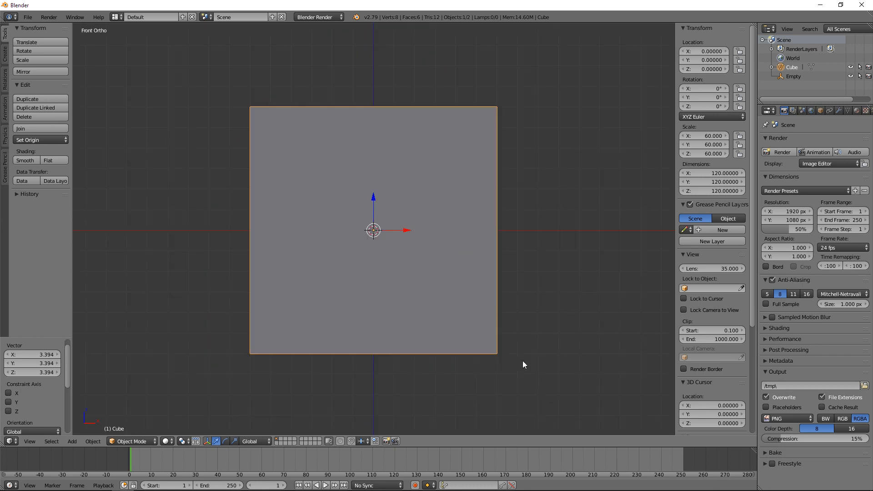
key(s)
click(441, 269)
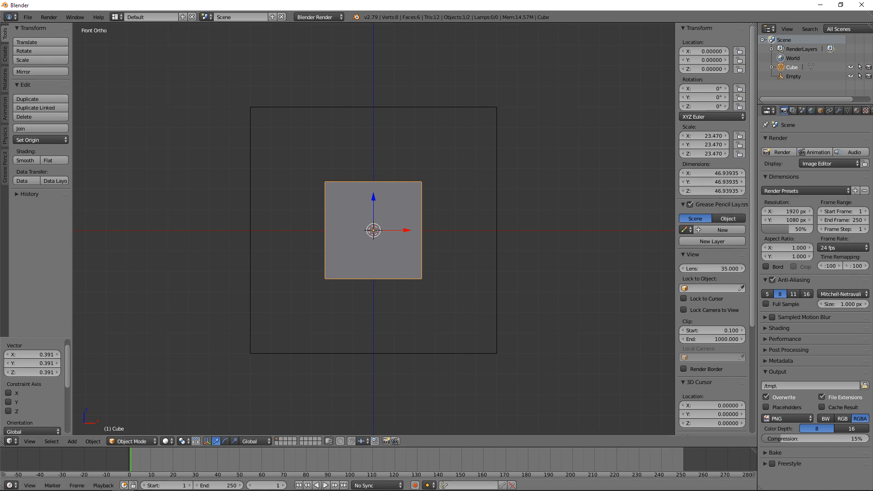
Step: Switch to Ultimaker Cura to examine the printer's build volume from another angle, and return to Blender
click(145, 481)
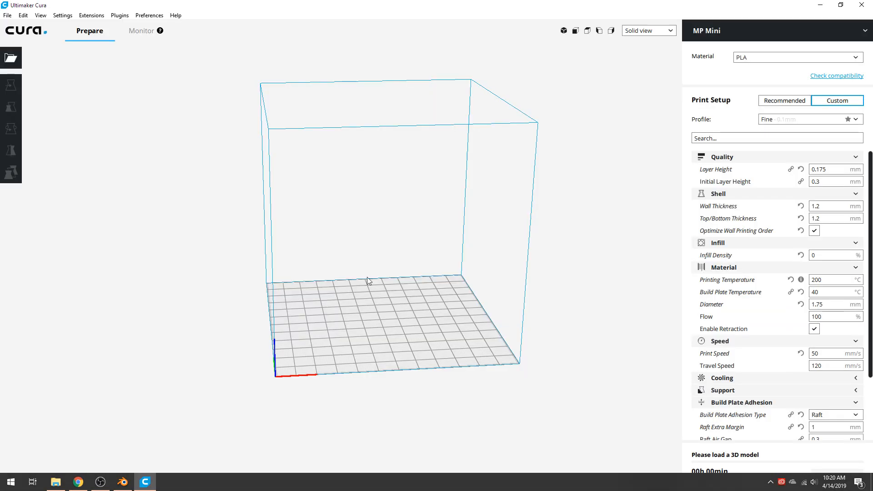
right_drag(356, 283, 388, 280)
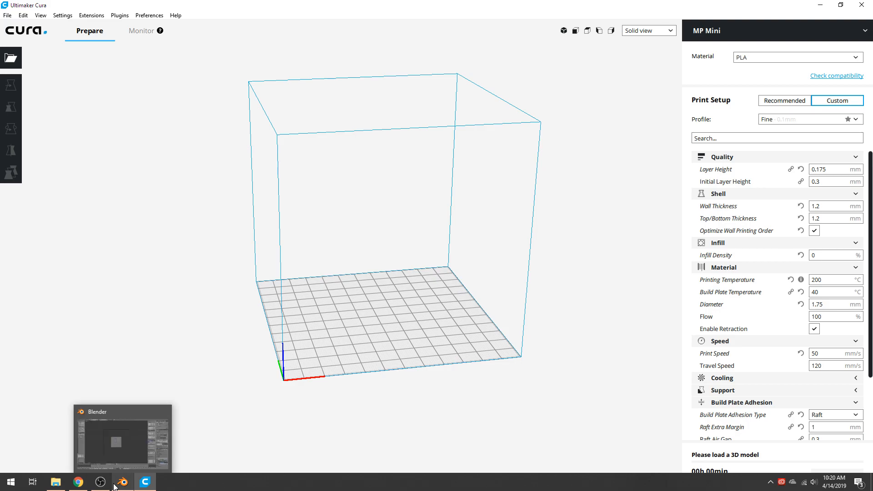
click(117, 483)
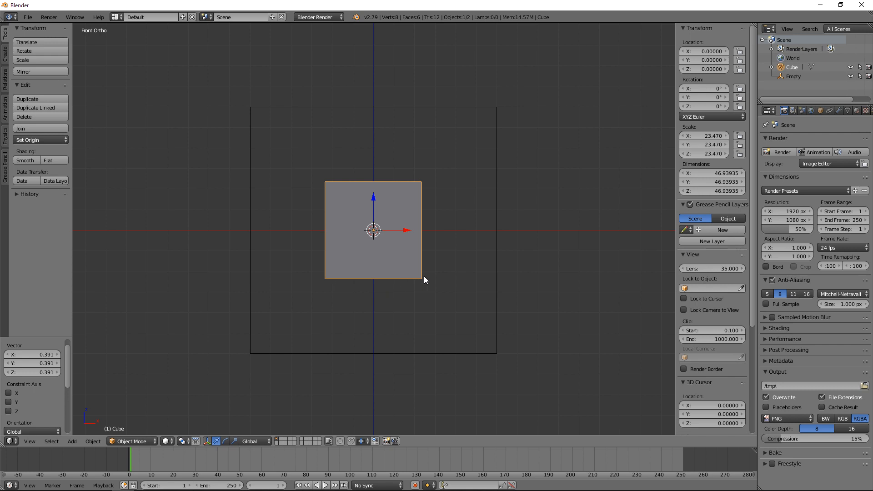
Step: Scale the cube up to about 66.6 units per side and view it from an angle inside the build-volume empty
key(s)
click(445, 299)
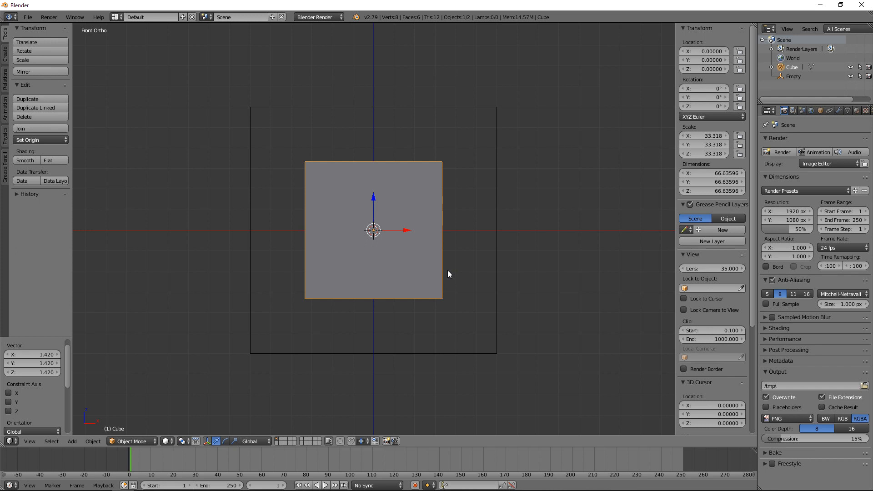
scroll(447, 274, up, 1)
scroll(448, 273, down, 1)
middle_drag(470, 207, 483, 243)
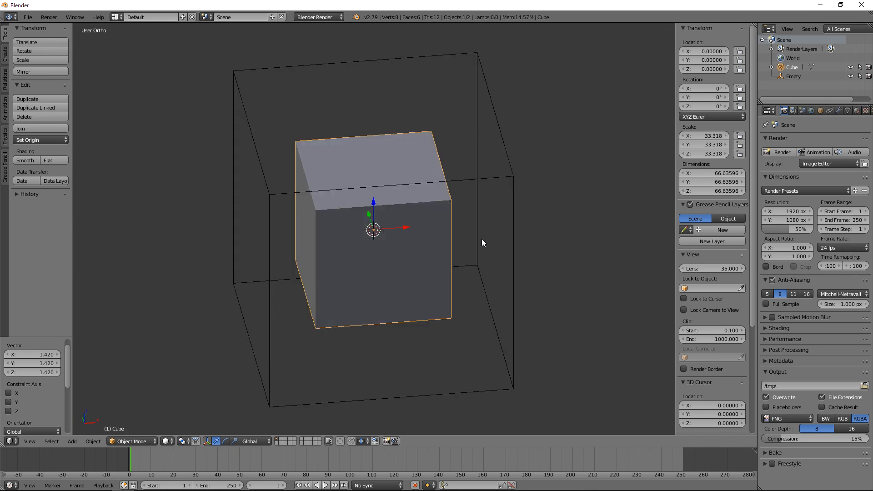
Step: Enter Edit Mode on the cube, toggle the selection of all its geometry, and return to Object Mode
click(143, 441)
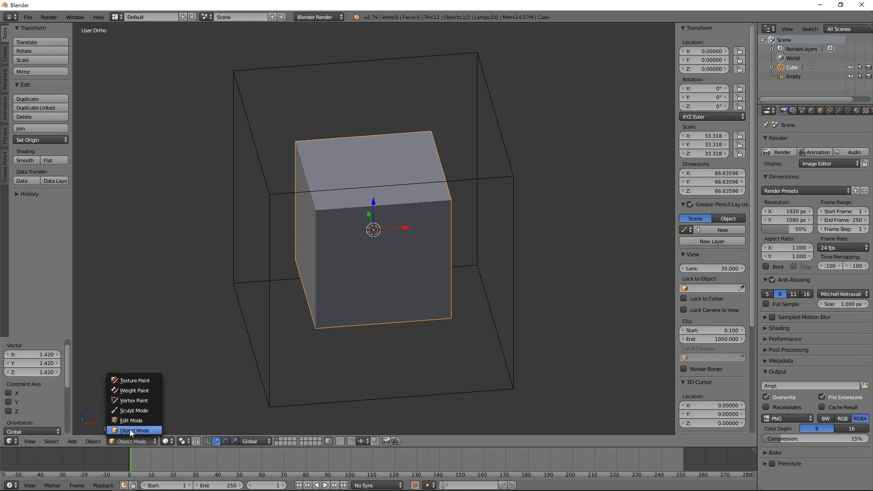
click(131, 420)
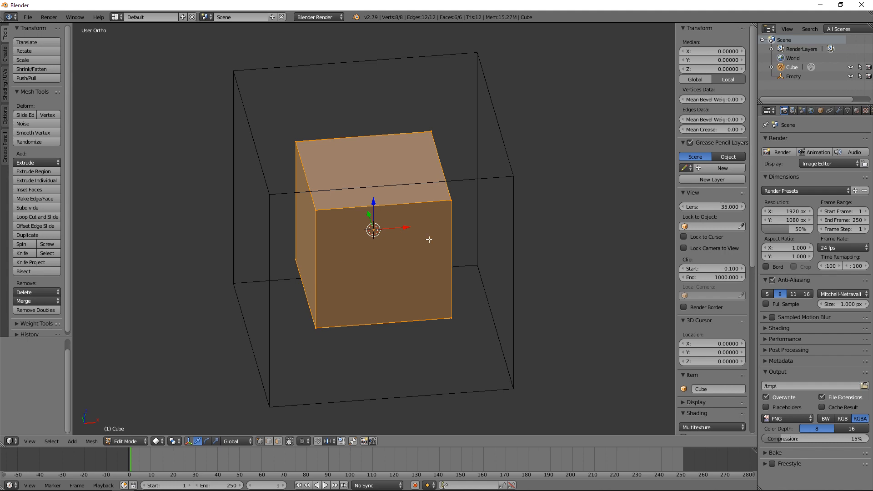
key(a)
key(a)
key(a)
key(a)
key(a)
key(a)
key(a)
key(a)
key(Tab)
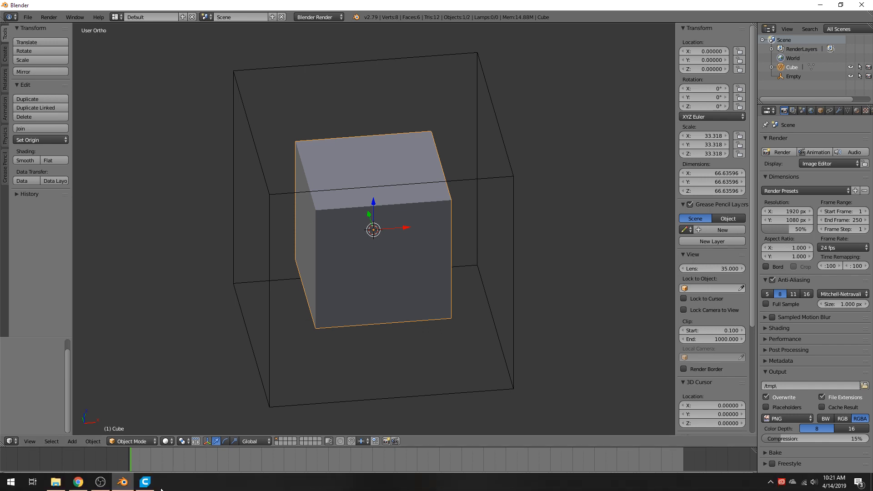
Step: Glance at the empty build volume in Ultimaker Cura and return to Blender
click(149, 485)
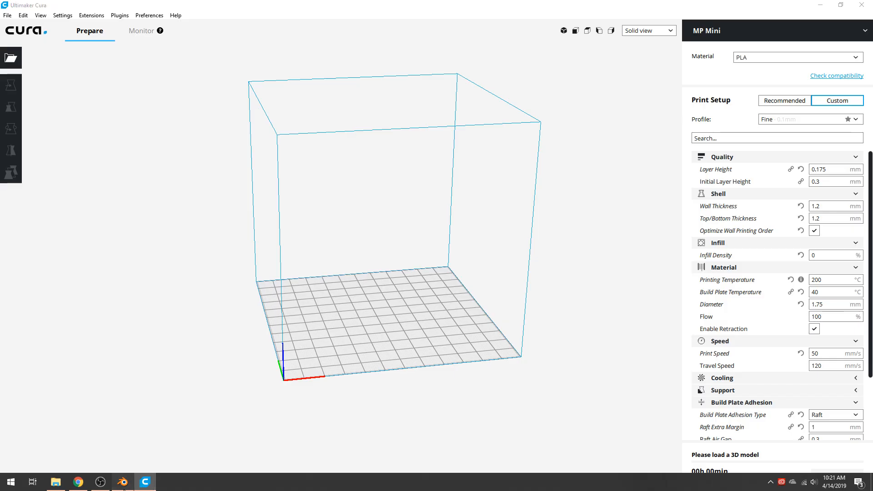
click(122, 482)
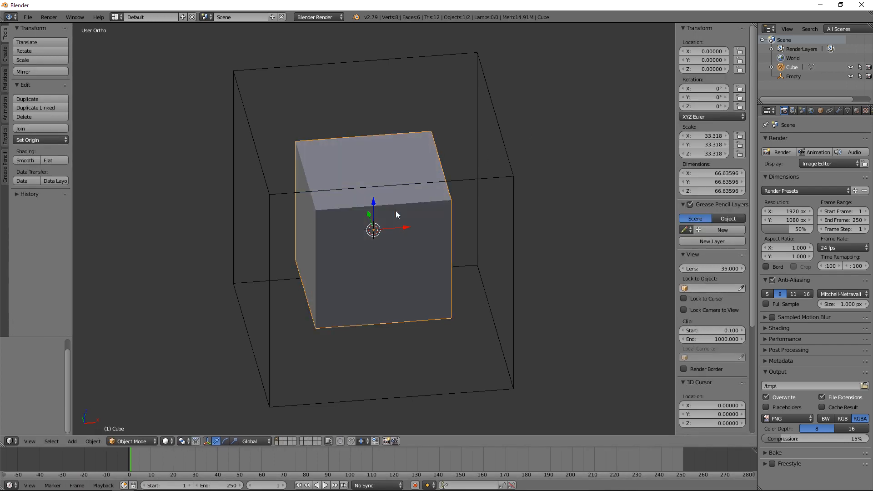
Step: Enter Edit Mode on the cube and deselect all of its geometry
key(Tab)
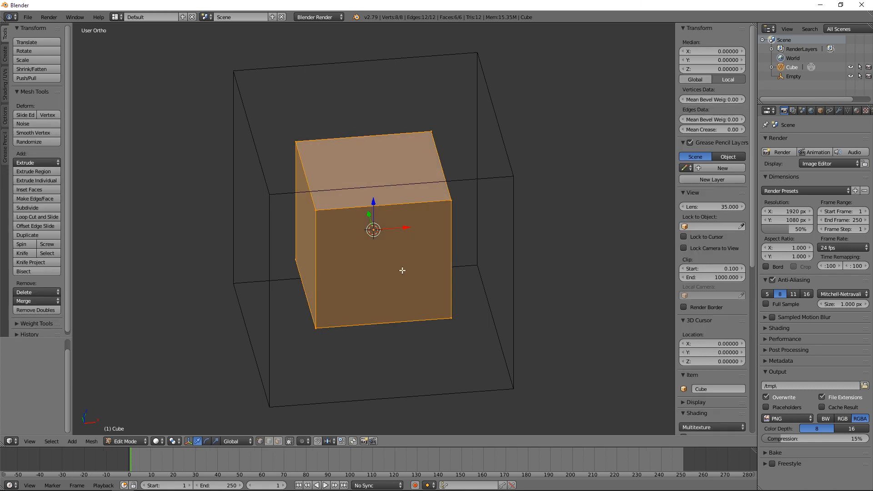
click(50, 441)
key(a)
key(a)
key(a)
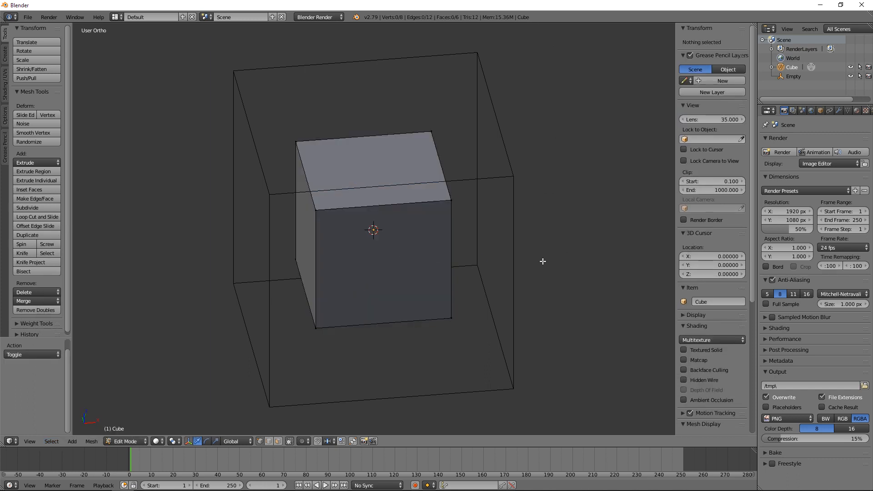
Step: Select the two vertices of the cube's front-left vertical edge, try moving them, and clear the selection
right_click(315, 210)
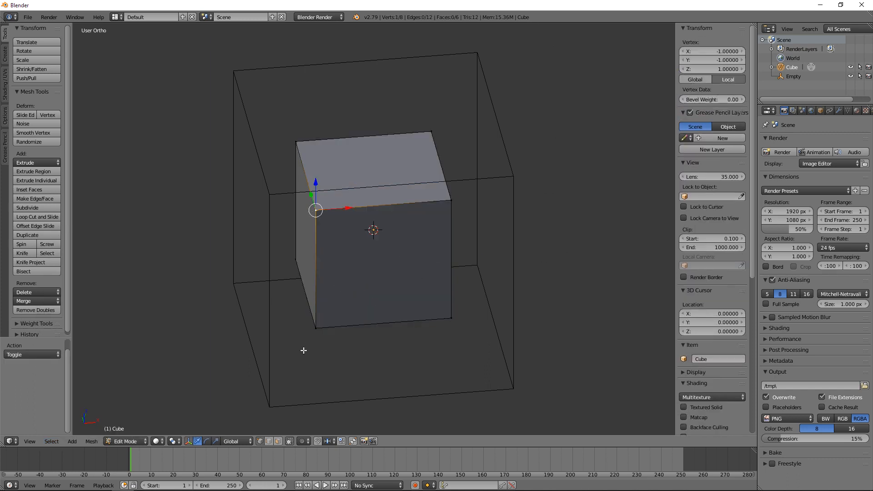
shift+right_click(319, 321)
key(g)
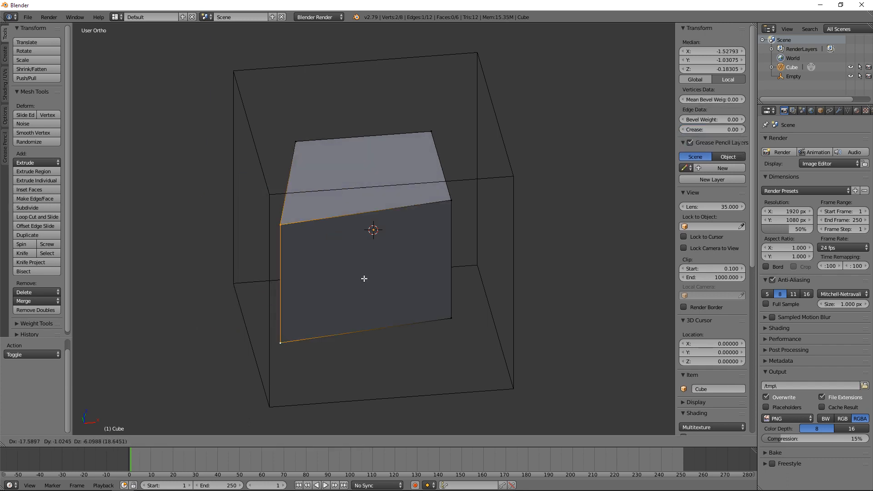
key(Escape)
middle_drag(513, 293, 422, 229)
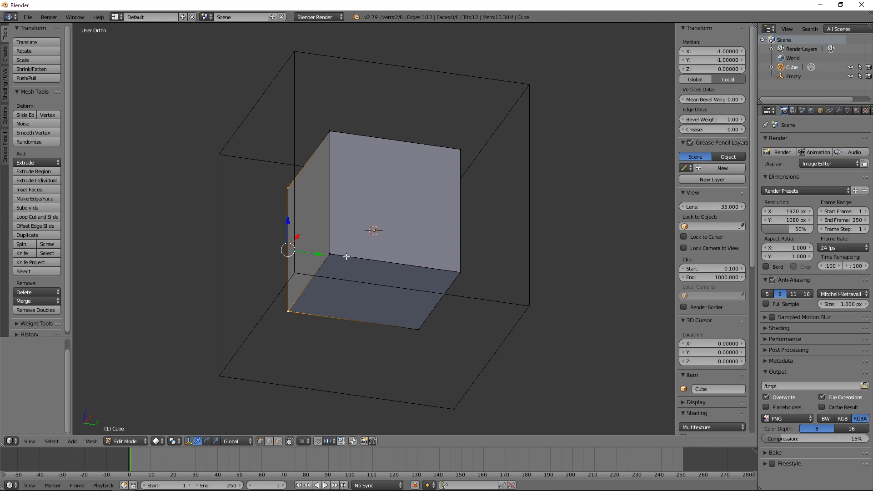
key(KP_1)
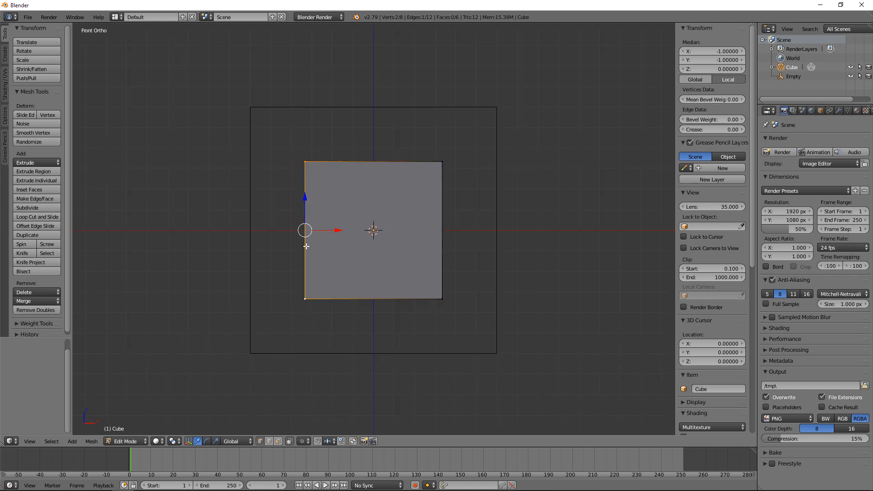
middle_drag(306, 247, 341, 270)
middle_drag(454, 263, 415, 271)
key(a)
key(a)
key(a)
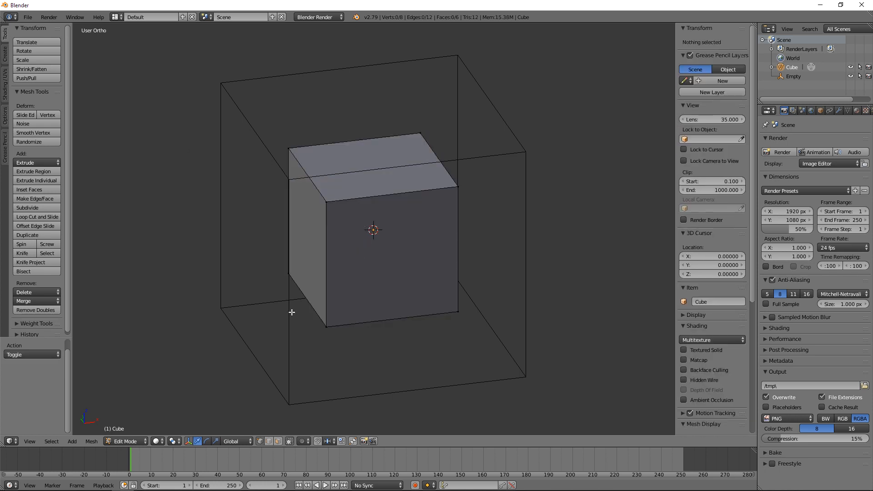
Step: Switch to face select mode and select the cube's top face
click(276, 441)
middle_drag(492, 215, 488, 313)
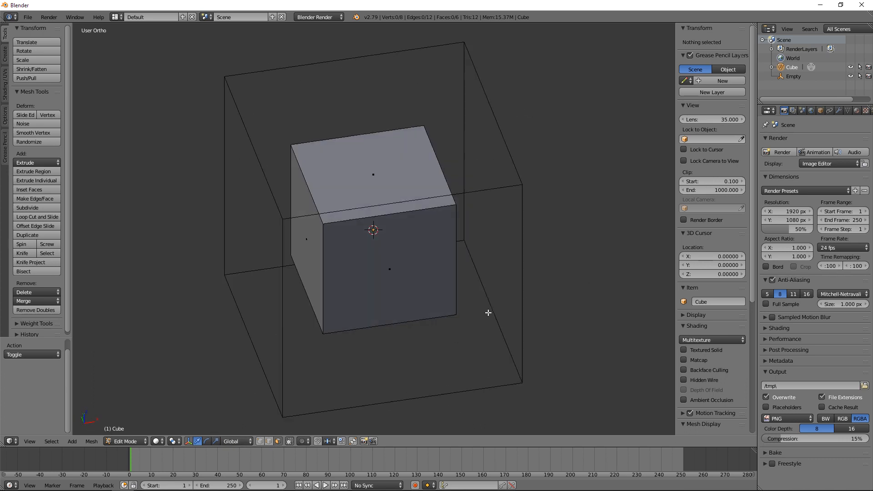
right_click(377, 172)
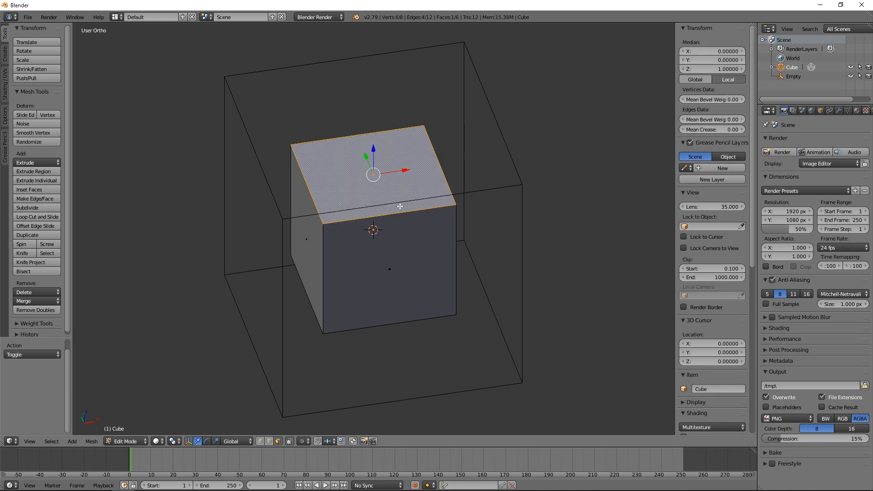
Step: Scale the cube's selected top face up to about 1.5 times its size
scroll(407, 201, up, 1)
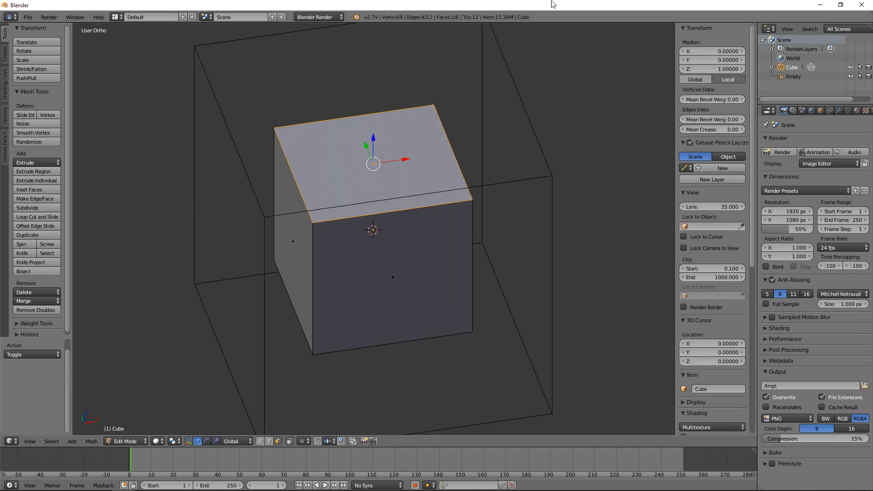
scroll(413, 267, down, 1)
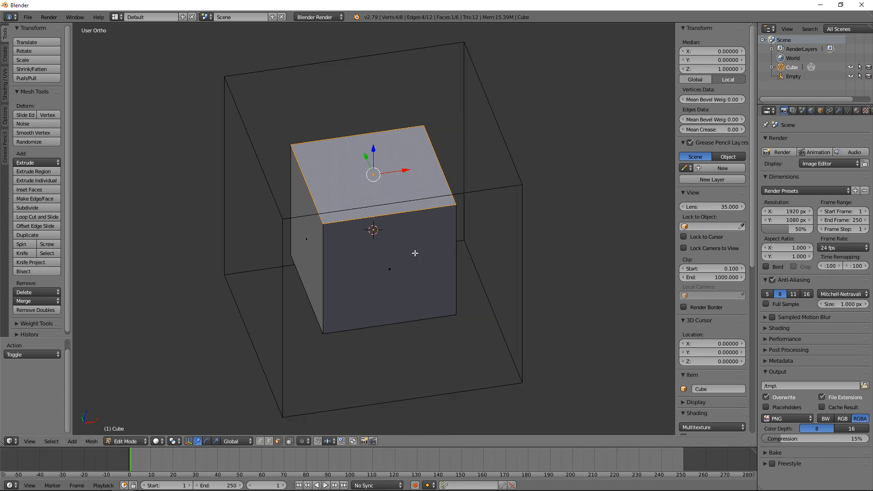
mouse_move(414, 253)
shift+middle_down()
mouse_move(428, 271)
mouse_move(422, 266)
shift+middle_up()
scroll(429, 271, up, 1)
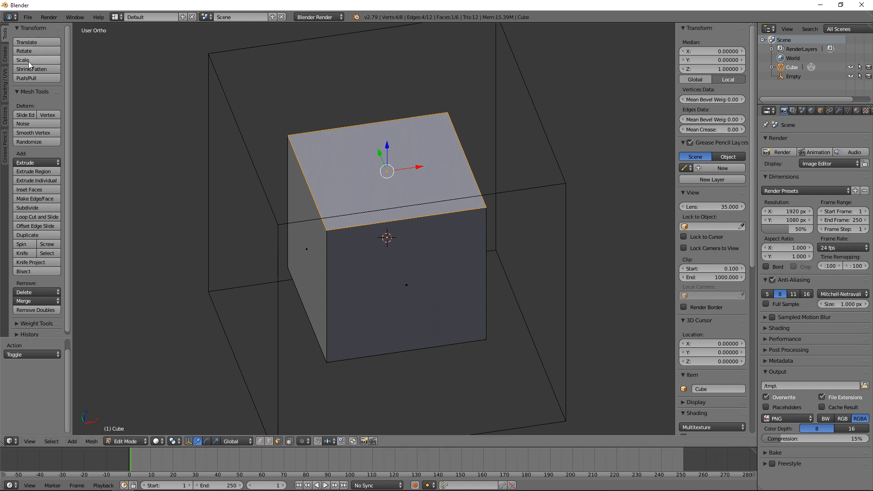
key(s)
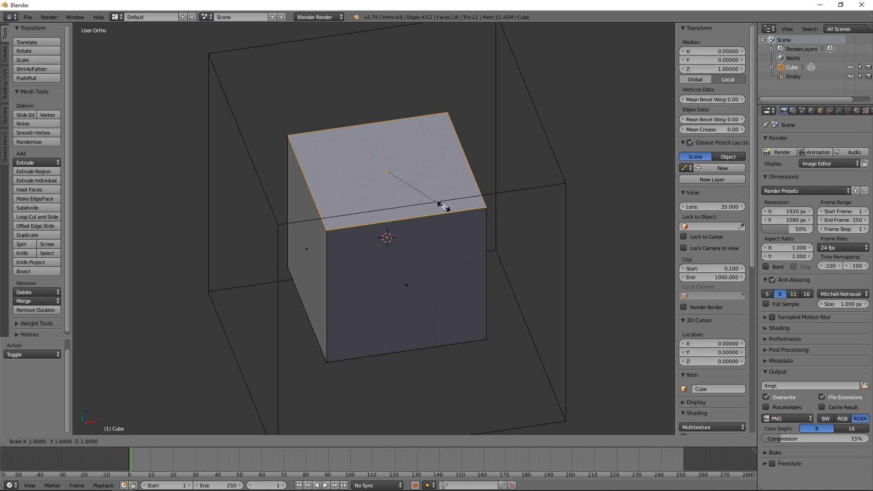
click(470, 227)
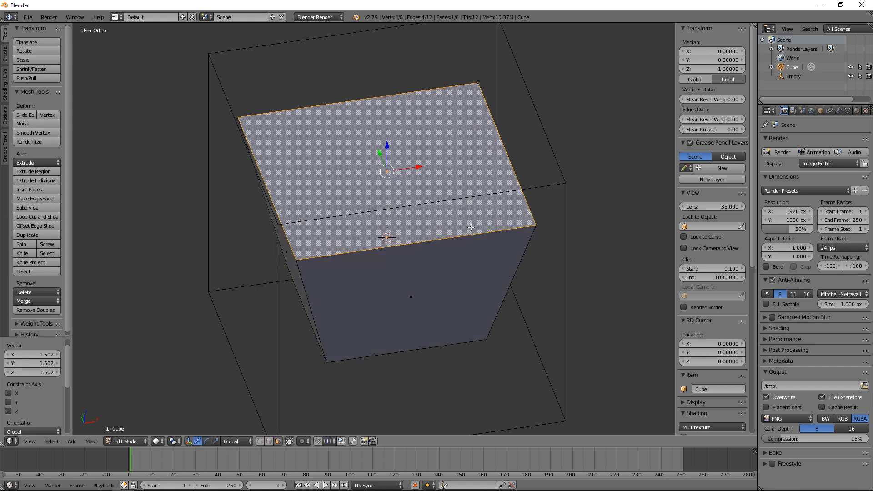
Step: In front view, lower the enlarged top face about 50.7 units along Z
key(KP_1)
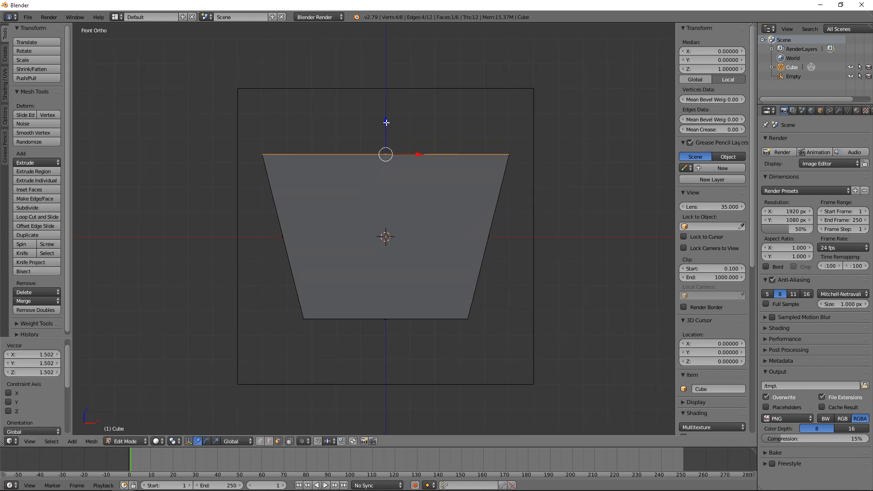
drag(386, 123, 386, 243)
middle_drag(396, 228, 393, 246)
key(KP_1)
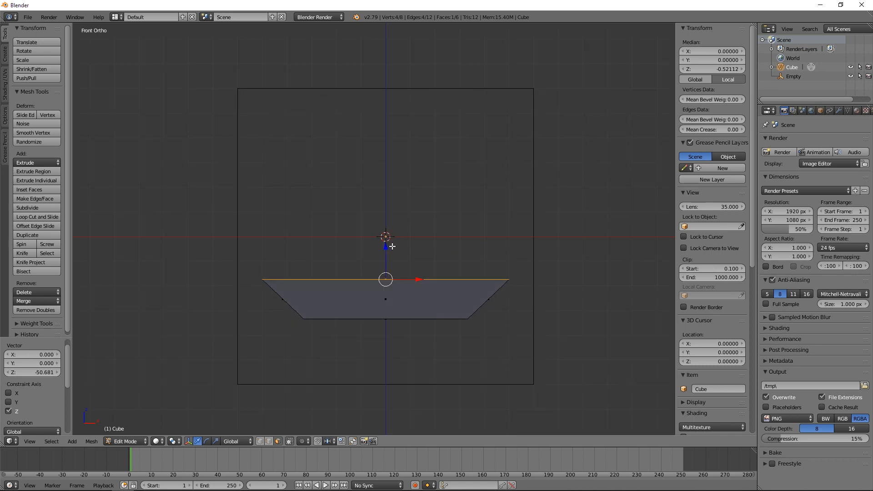
Step: Return to Object Mode and move the flattened object down about 22.3 units along Z
key(Tab)
key(g)
key(z)
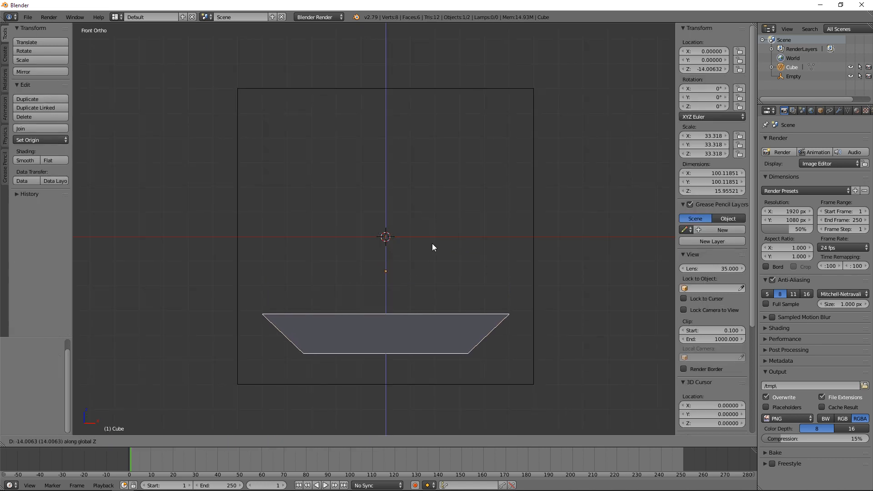
click(435, 261)
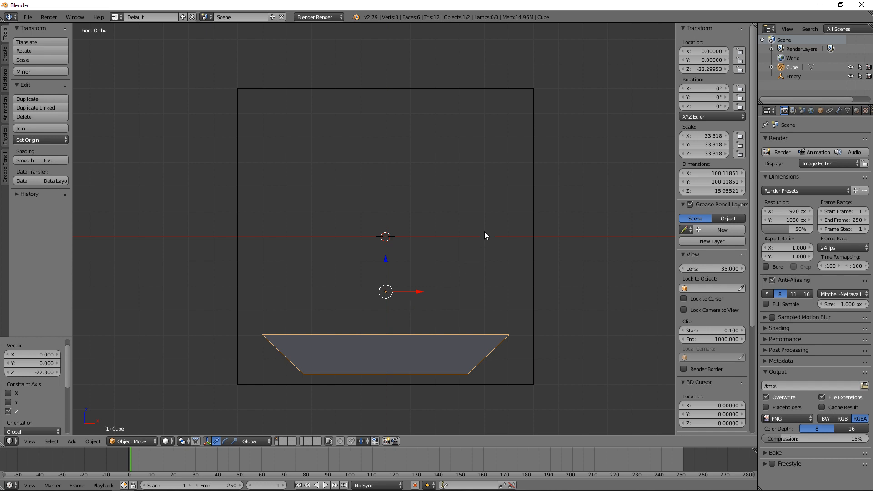
Step: Scale the object to about 0.7 of its size and lower it about 11.8 units along Z
key(s)
click(459, 262)
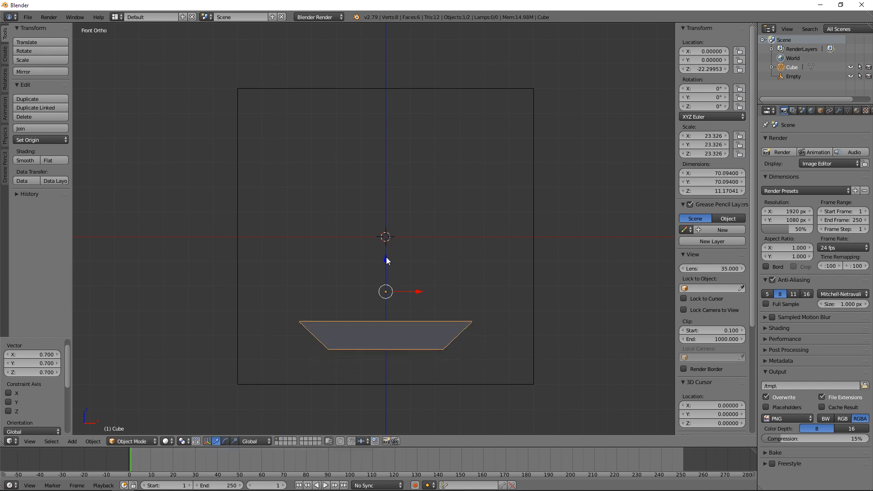
key(g)
key(z)
click(388, 286)
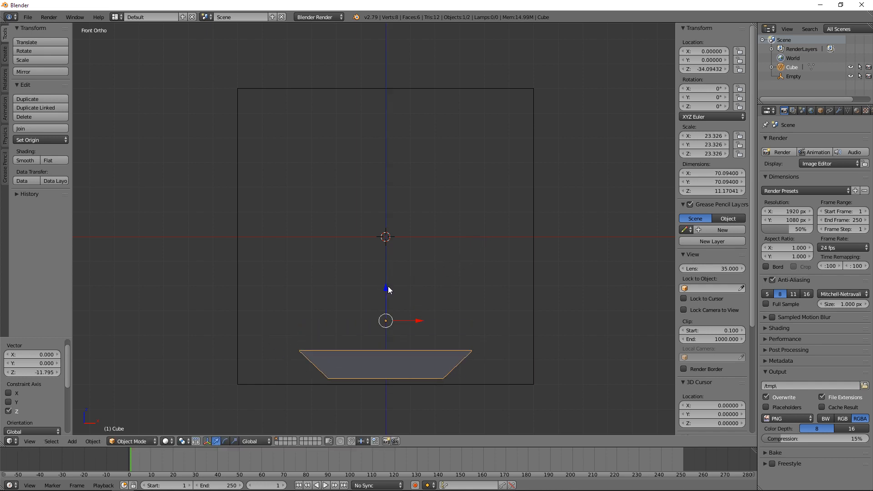
middle_drag(408, 279, 346, 237)
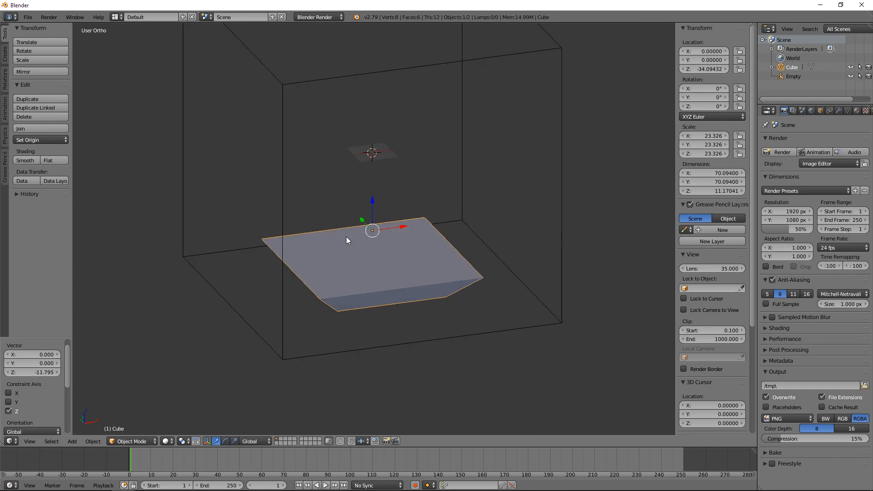
Step: Frame the selected object in the viewport and look over the available view commands and their shortcuts
key(Tab)
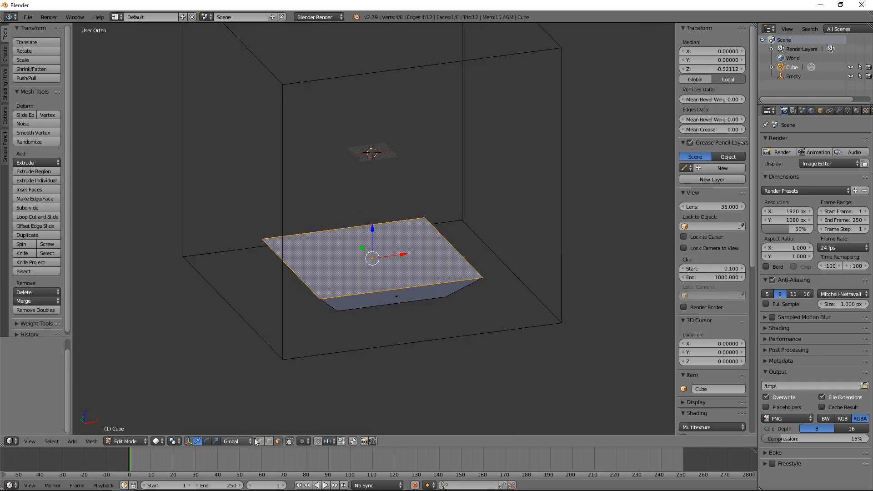
key(Tab)
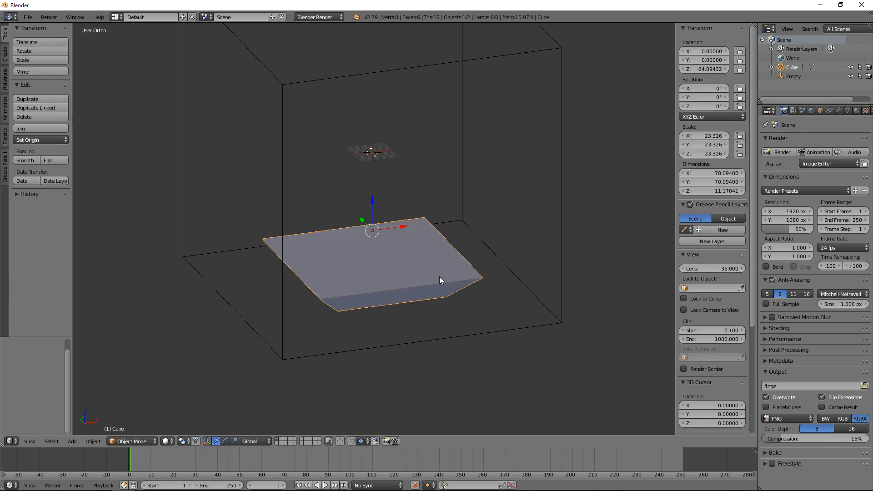
key(KP_Decimal)
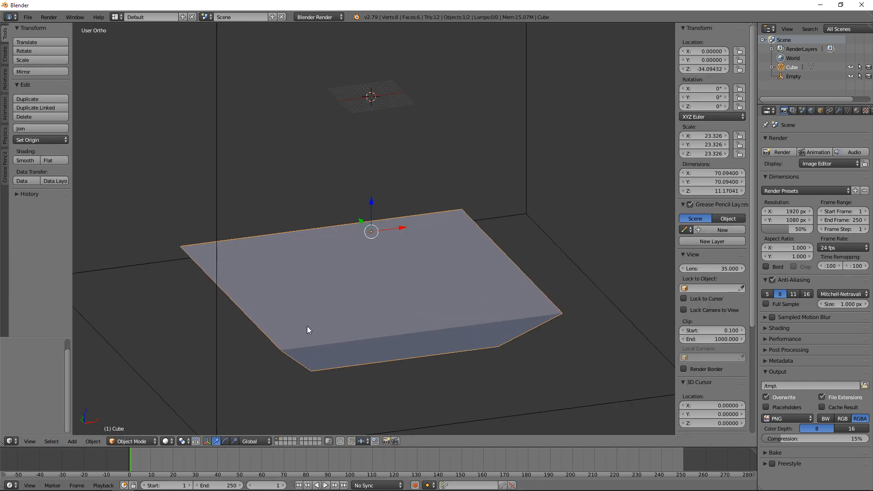
click(36, 439)
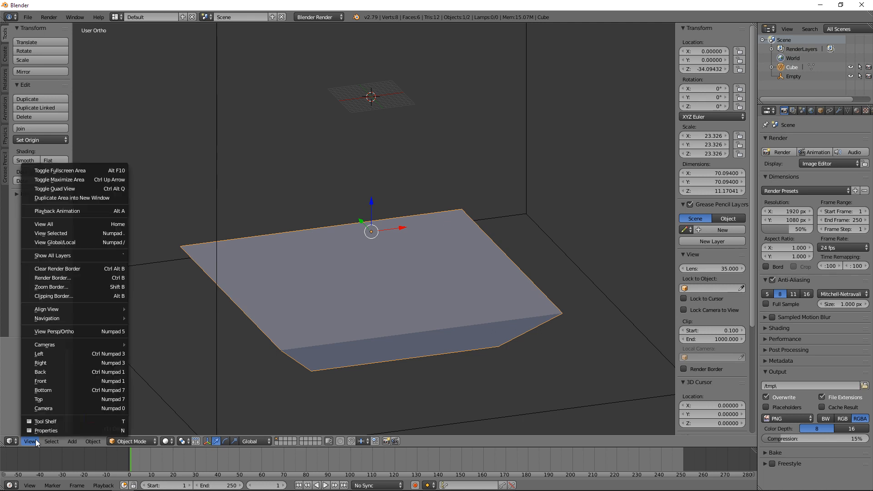
click(35, 439)
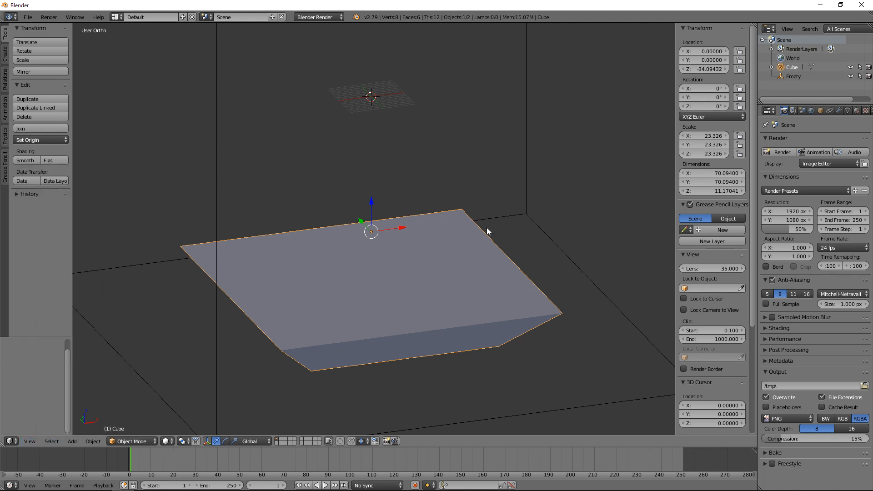
click(32, 440)
shift+middle_drag(362, 297, 388, 267)
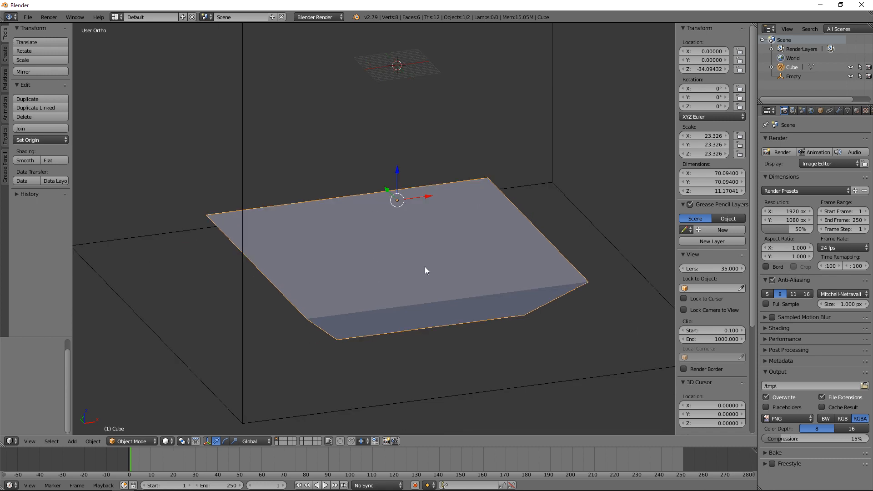
Step: Inspect the object in wireframe display and switch back to solid shading
key(z)
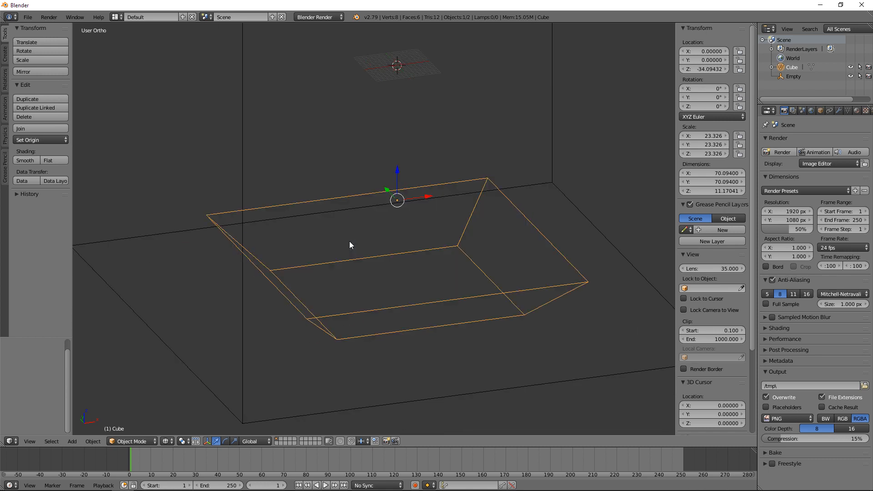
mouse_move(349, 241)
middle_down()
mouse_move(426, 315)
mouse_move(397, 310)
mouse_move(405, 325)
mouse_move(450, 323)
mouse_move(456, 314)
mouse_move(426, 327)
middle_up()
key(z)
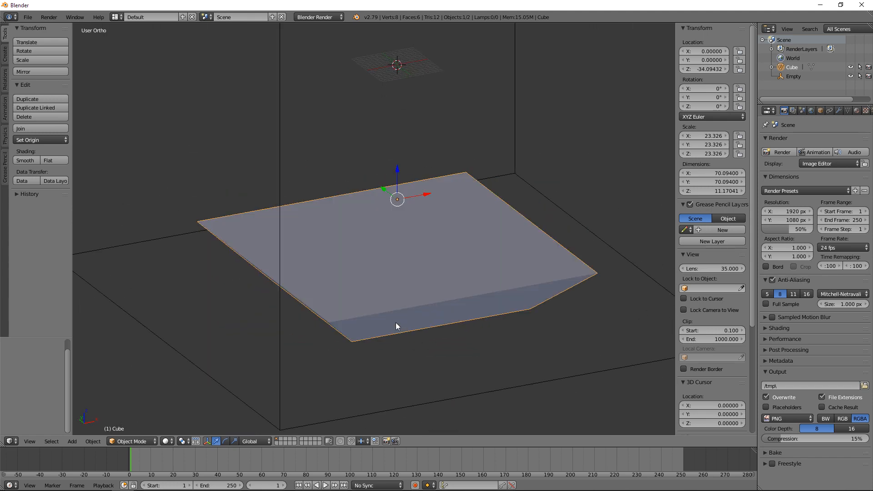
middle_drag(368, 363, 354, 413)
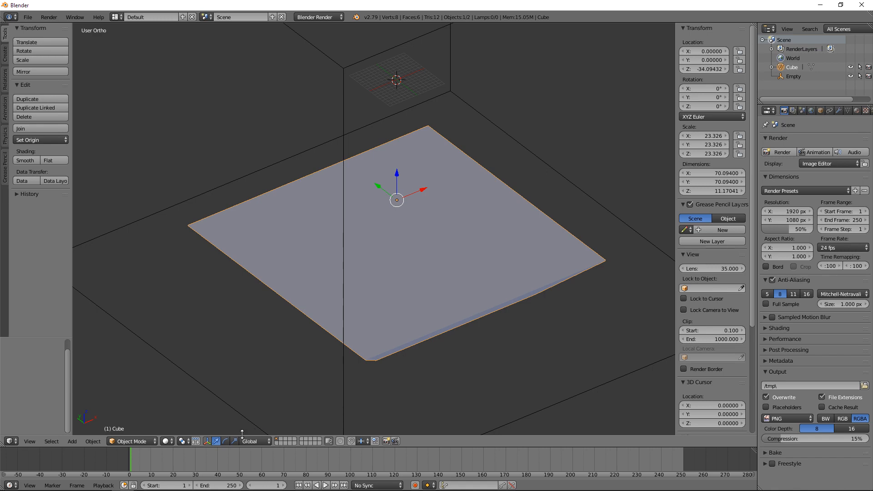
Step: Enter Edit Mode and turn off limiting the selection to visible geometry
key(Tab)
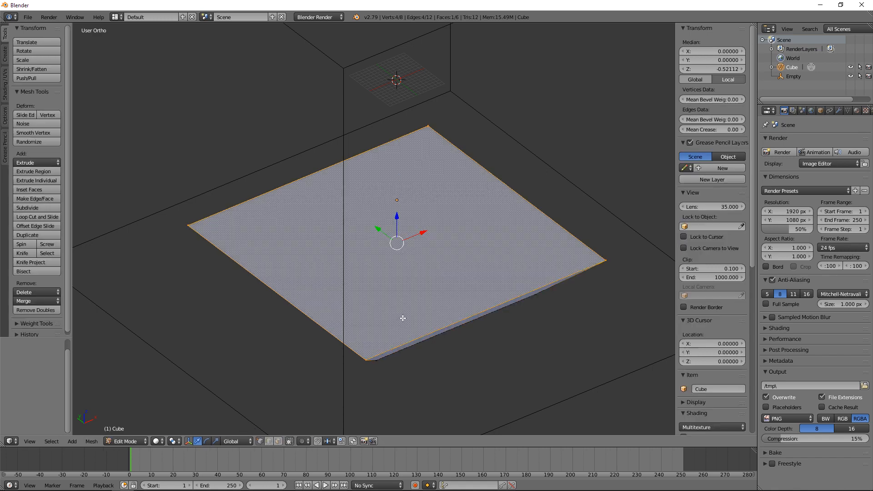
click(289, 440)
mouse_move(436, 293)
middle_down()
mouse_move(417, 288)
mouse_move(434, 288)
middle_up()
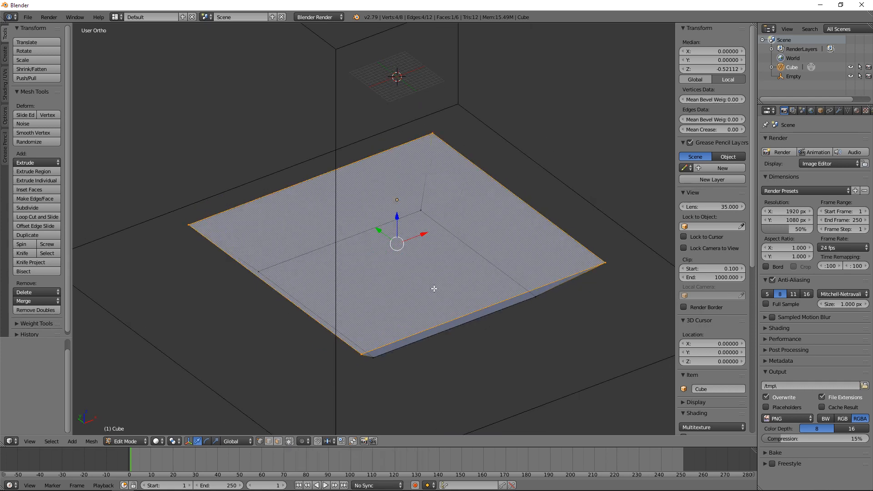
click(288, 441)
click(289, 440)
Step: In front view, clear the selection and box-select all four top vertices through the mesh
middle_drag(490, 347, 459, 341)
key(KP_1)
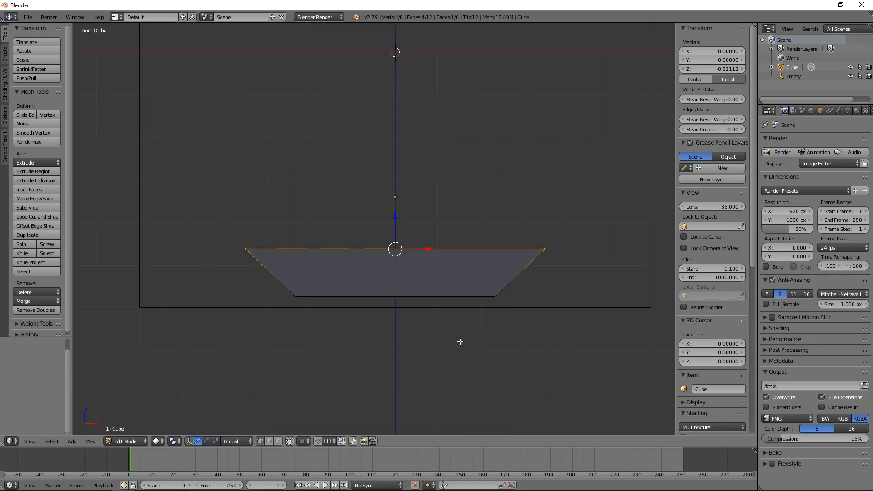
key(a)
key(b)
drag(163, 218, 612, 270)
middle_drag(468, 218, 491, 241)
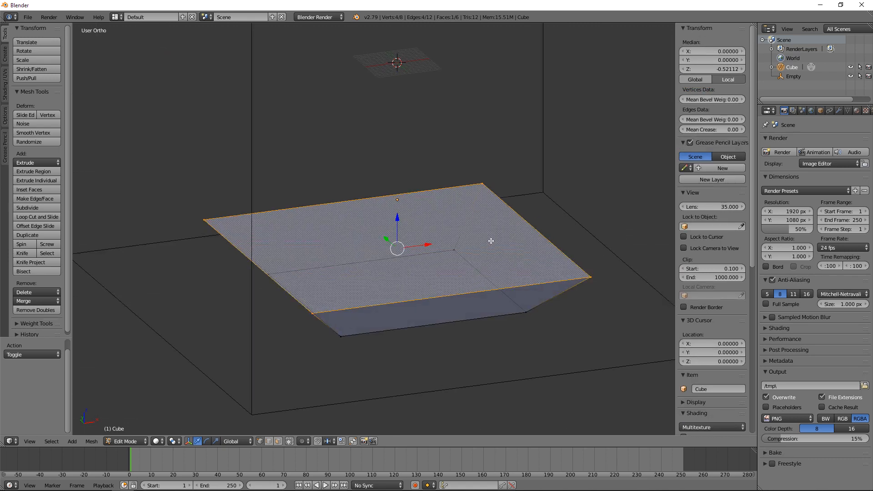
Step: With selection limited to visible geometry, box-select the top vertices again in front view and check the result from an angle
key(KP_1)
mouse_move(315, 327)
middle_down()
mouse_move(319, 314)
mouse_move(325, 319)
middle_up()
key(KP_1)
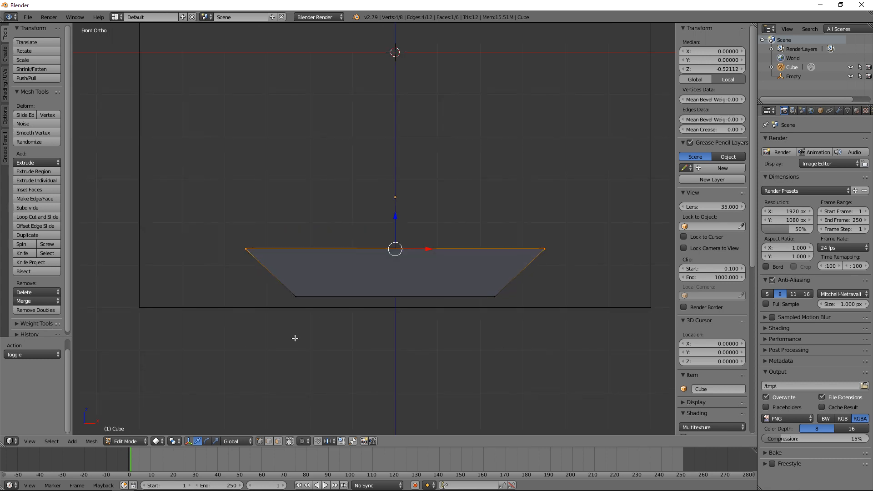
key(a)
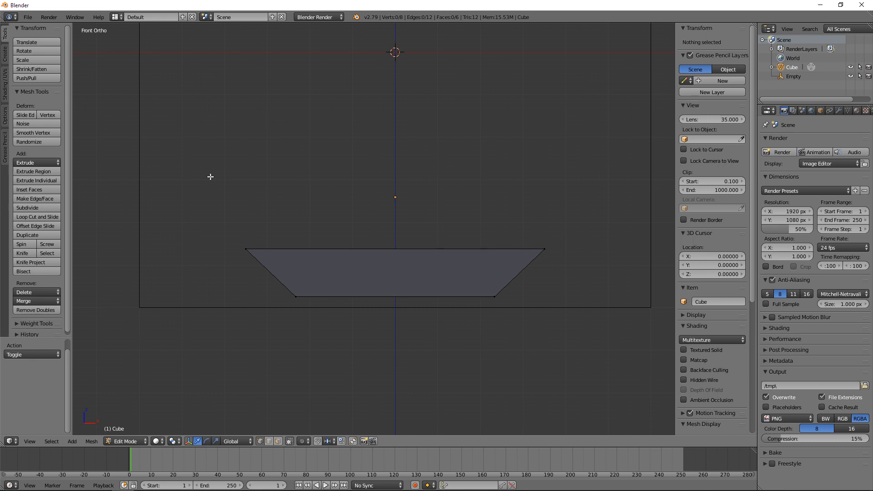
key(b)
drag(209, 176, 577, 264)
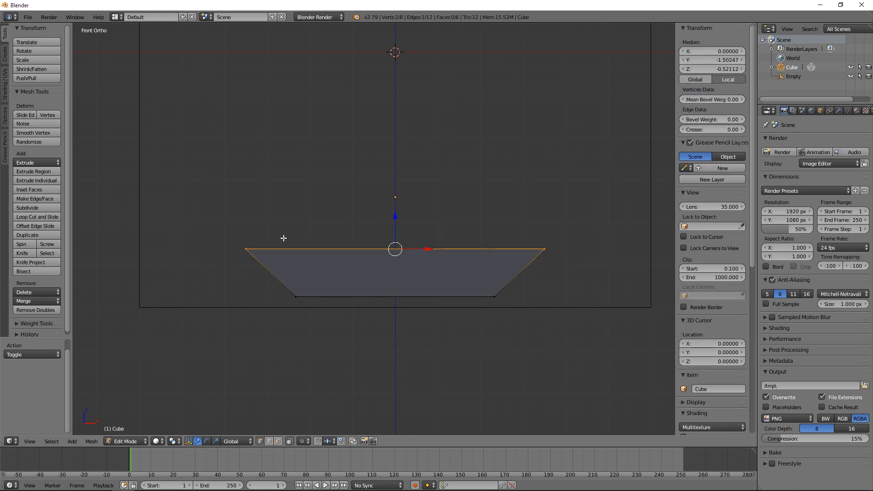
middle_drag(285, 238, 300, 256)
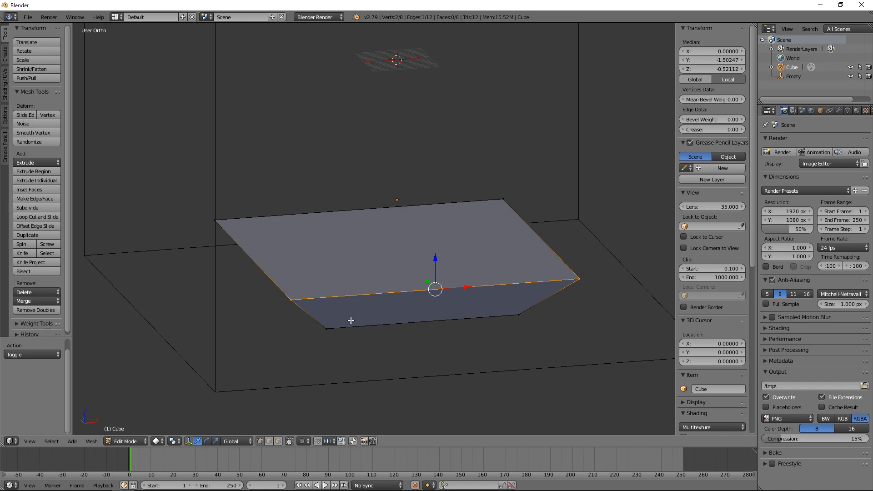
Step: Allow selection of hidden geometry again and box-select the top face's four vertices in front view
click(289, 442)
key(KP_1)
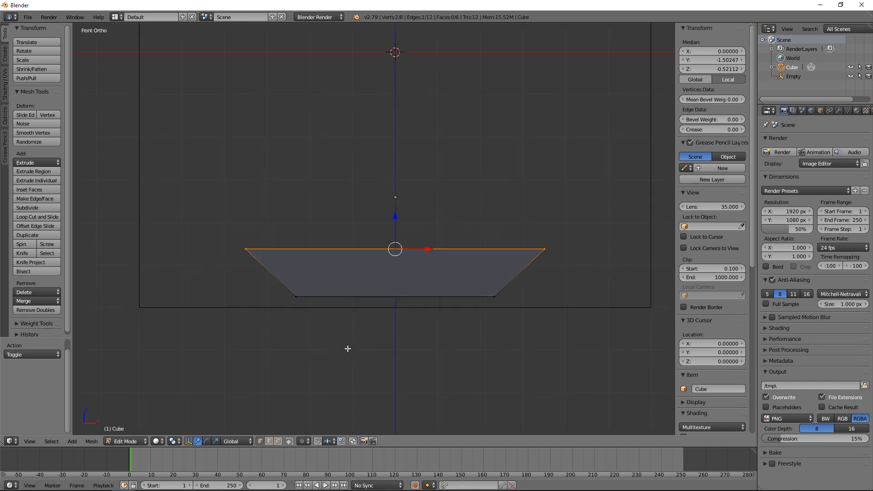
key(a)
key(b)
drag(192, 210, 508, 253)
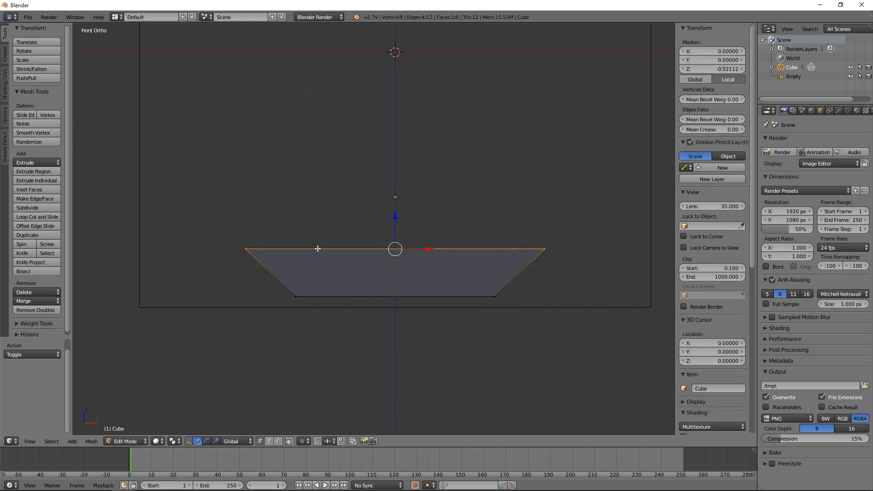
middle_drag(269, 257, 303, 283)
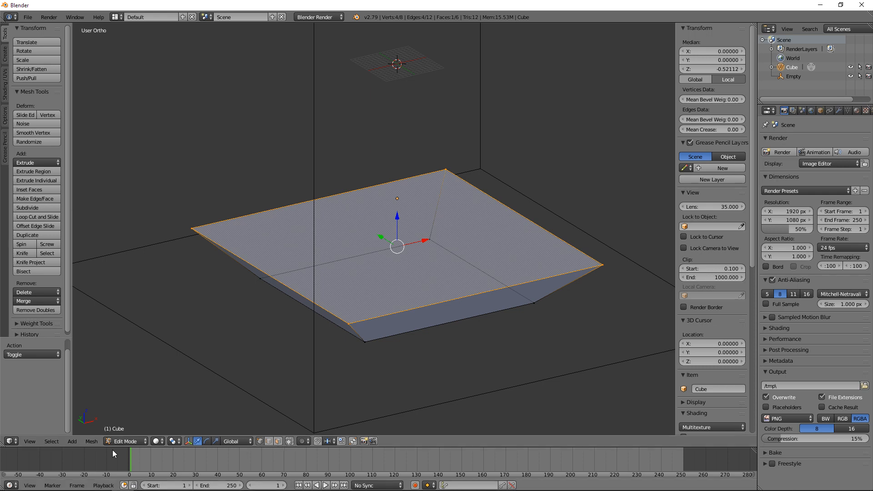
Step: Return to Object Mode, examine the render layer, scene, world and material properties, and review the render engines while keeping Blender Render
key(Tab)
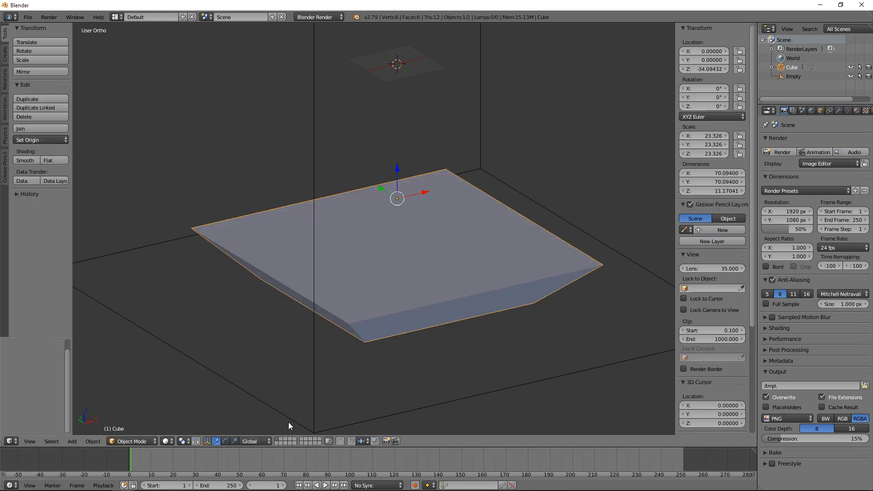
click(258, 441)
click(792, 112)
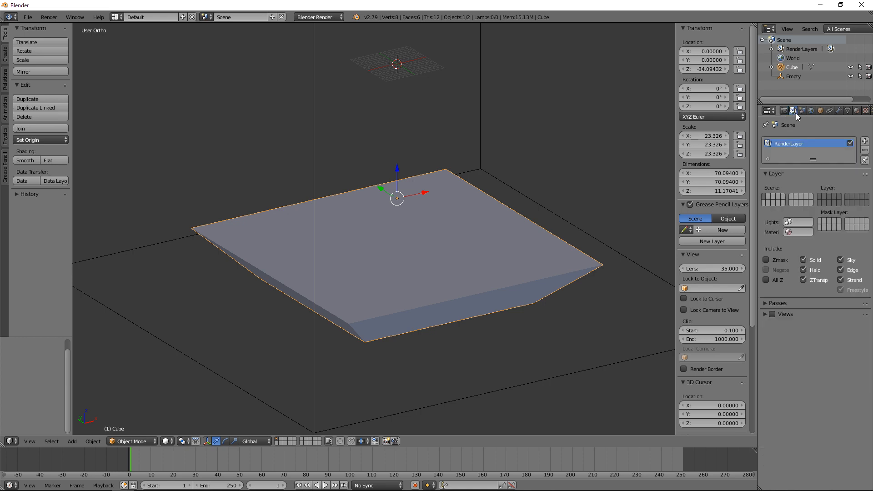
click(802, 112)
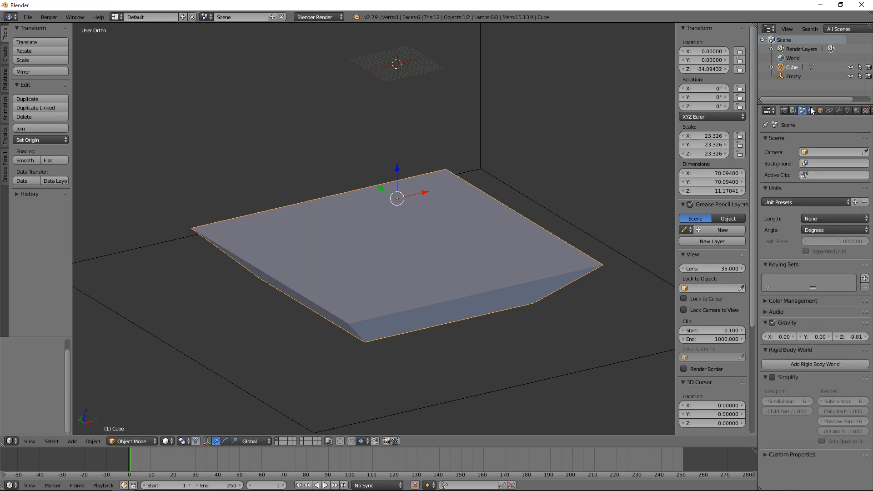
click(811, 111)
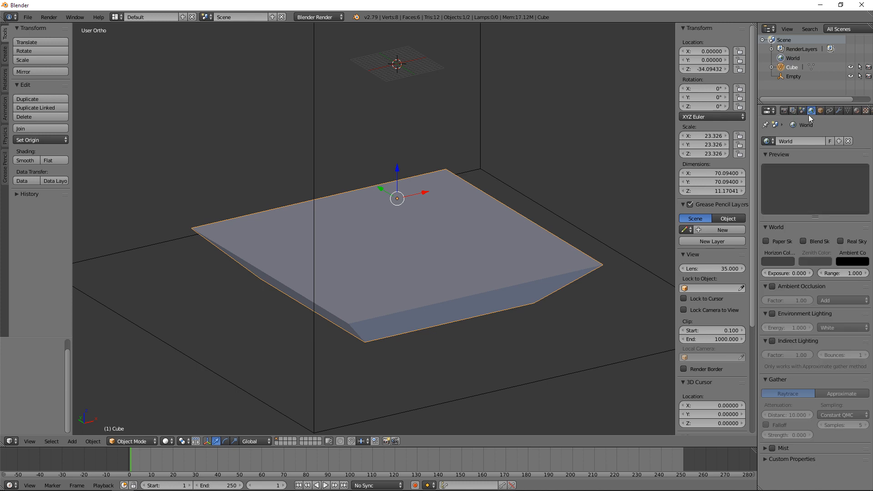
click(857, 112)
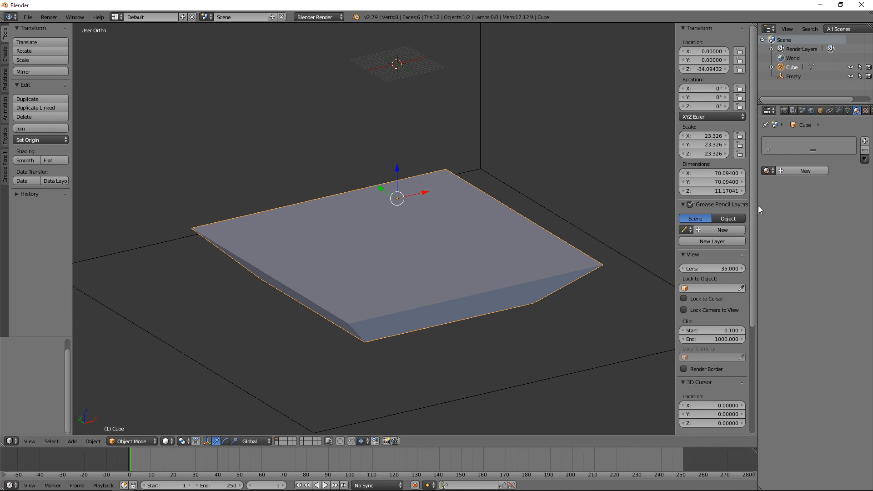
click(310, 18)
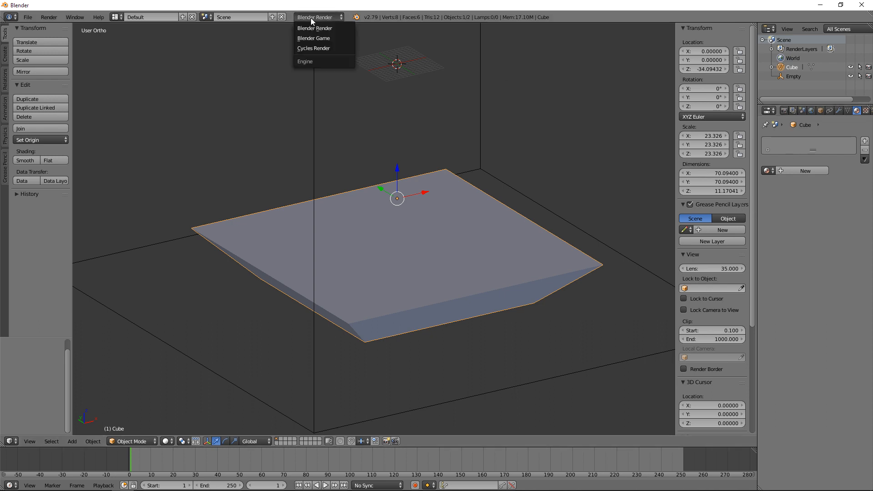
click(315, 28)
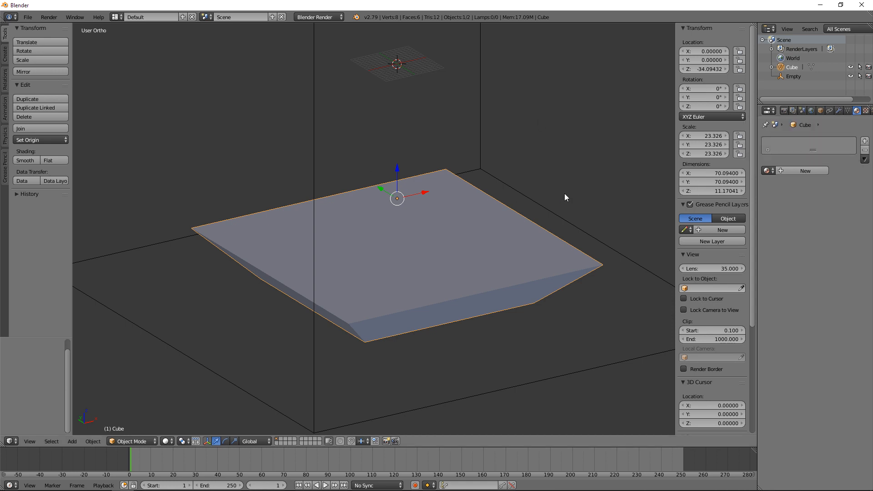
Step: Rename the selected tapered slab object to "thingamabob" in its object properties
click(822, 110)
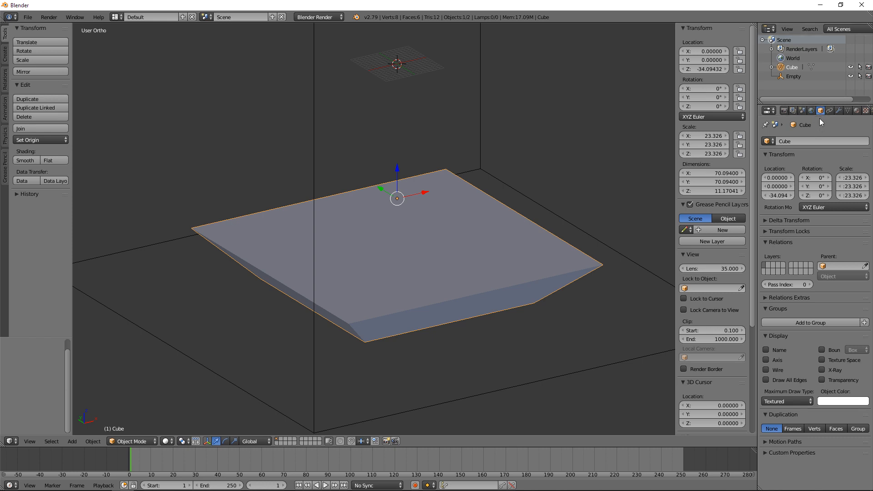
click(805, 140)
text(thingamabob)
key(Return)
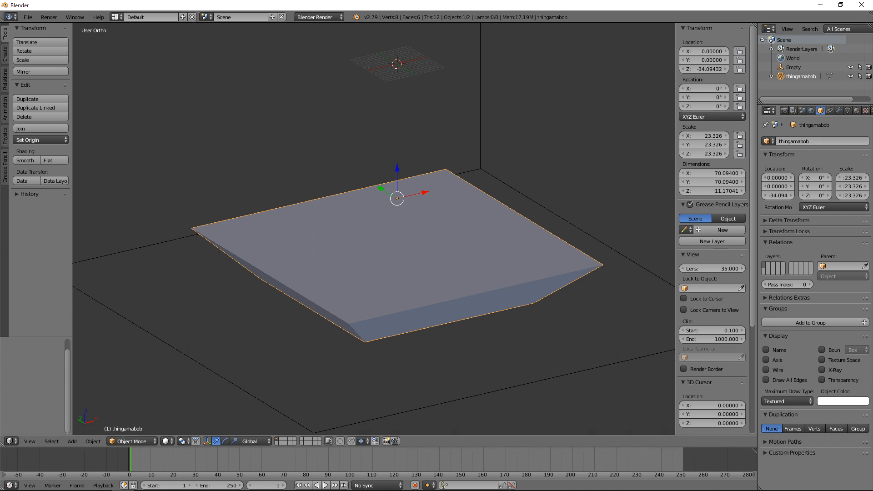
Step: Bring up the object's modifier properties and review the list of available modifiers
click(838, 111)
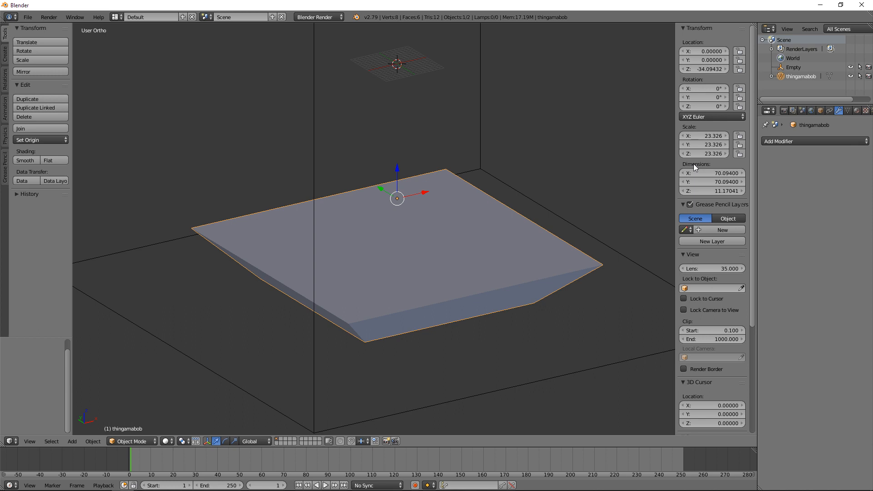
click(817, 142)
Step: In front view, add a new cube and scale it up to about 14.3 units per side
key(KP_7)
key(KP_1)
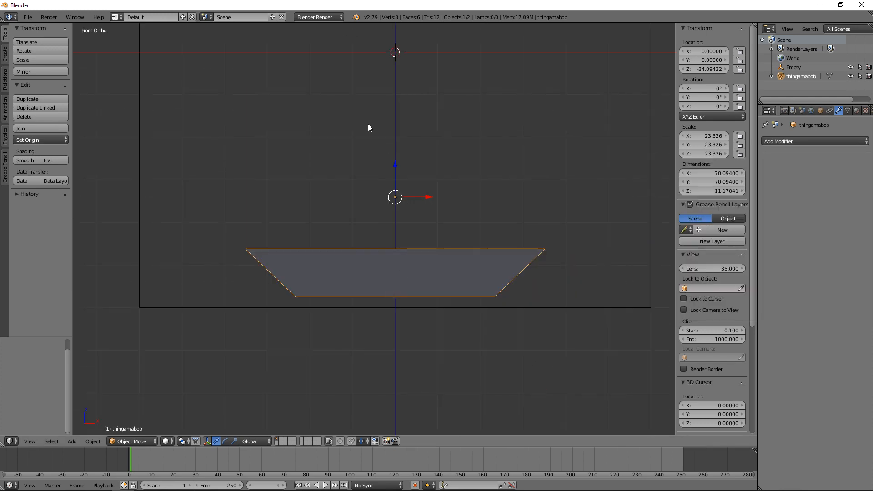
key(shift+a)
mouse_move(368, 124)
click(416, 131)
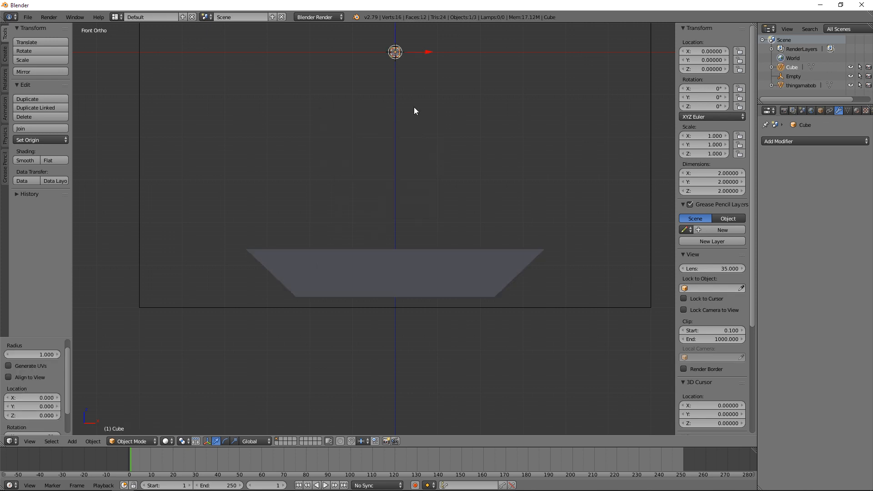
key(s)
click(630, 399)
Step: Move the new cube down along Z to about -19.7 and enlarge it to about 27.9 units per side
key(g)
key(z)
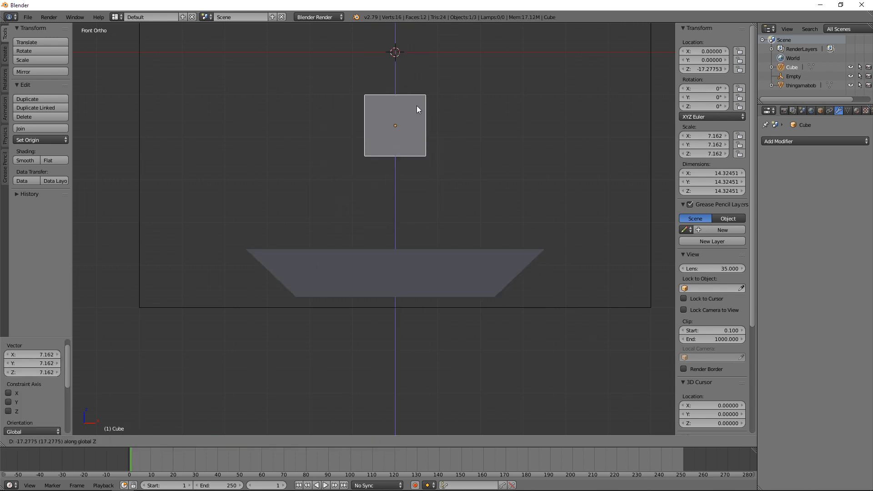
click(416, 116)
key(s)
click(455, 80)
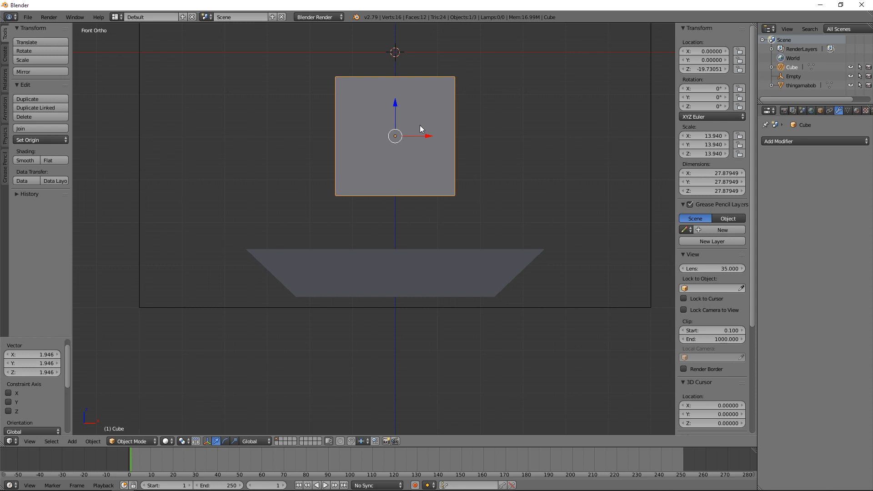
Step: Duplicate the cube in top view, offset about 14.4 in X and 18 in Y, and check the overlap in wireframe and solid shading
key(KP_7)
key(shift+d)
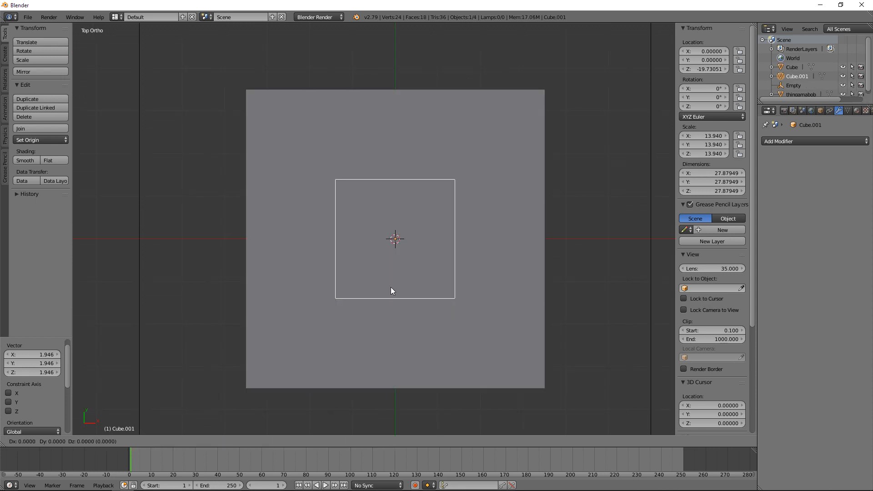
click(453, 213)
key(z)
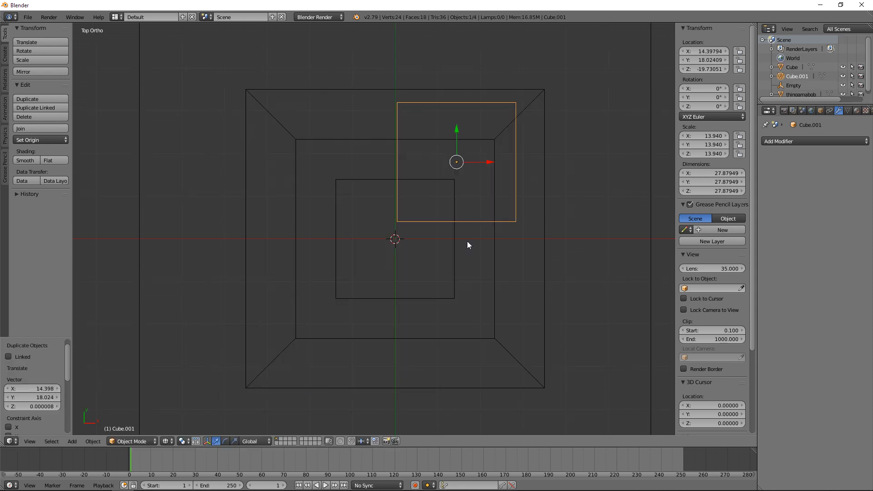
mouse_move(489, 287)
middle_down()
mouse_move(425, 212)
mouse_move(439, 210)
middle_up()
key(z)
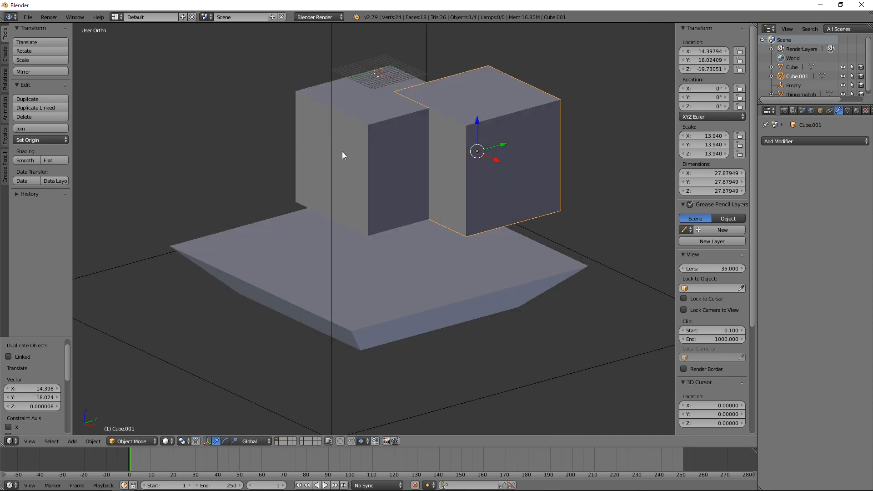
Step: Stretch the duplicate cube along Z by a factor of about 1.73
key(s)
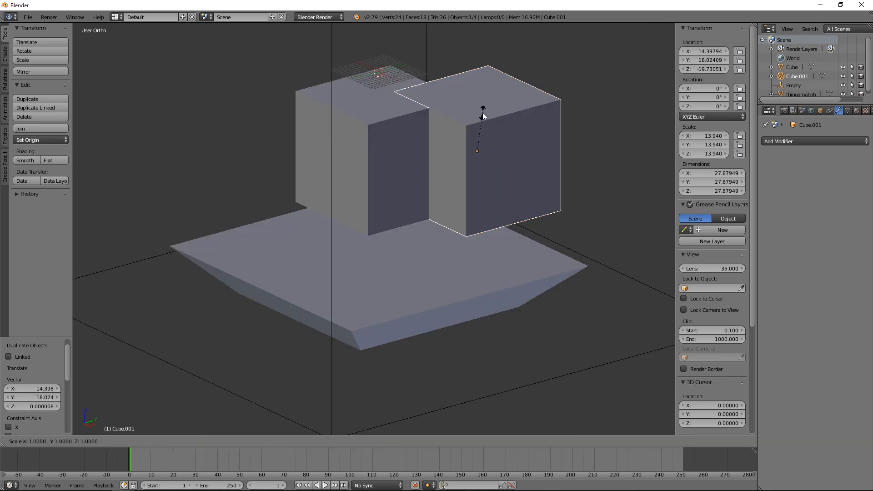
key(z)
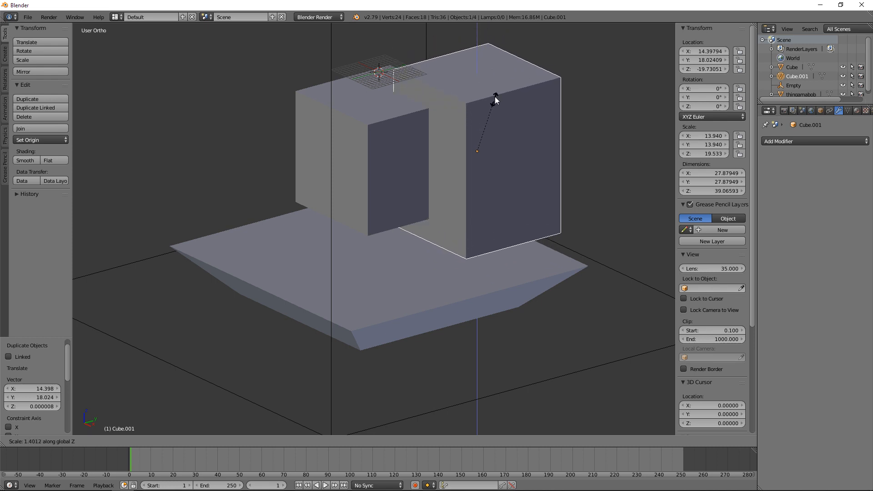
click(498, 86)
Step: Select the original cube, add a Boolean modifier to it and set the operation to Difference
right_click(378, 150)
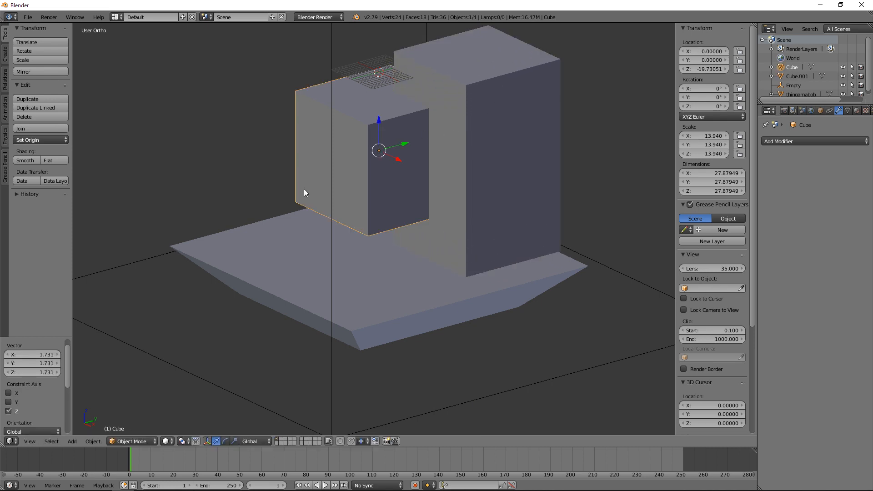
middle_drag(304, 189, 329, 195)
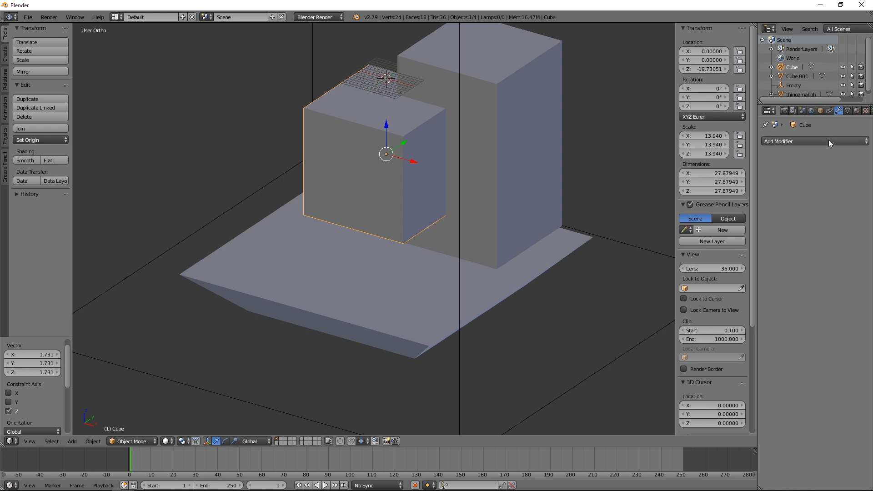
click(829, 140)
click(697, 181)
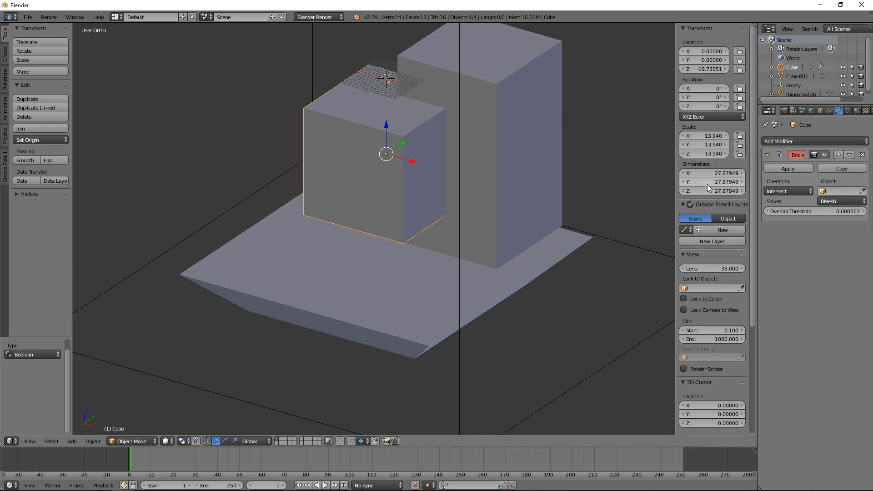
click(802, 192)
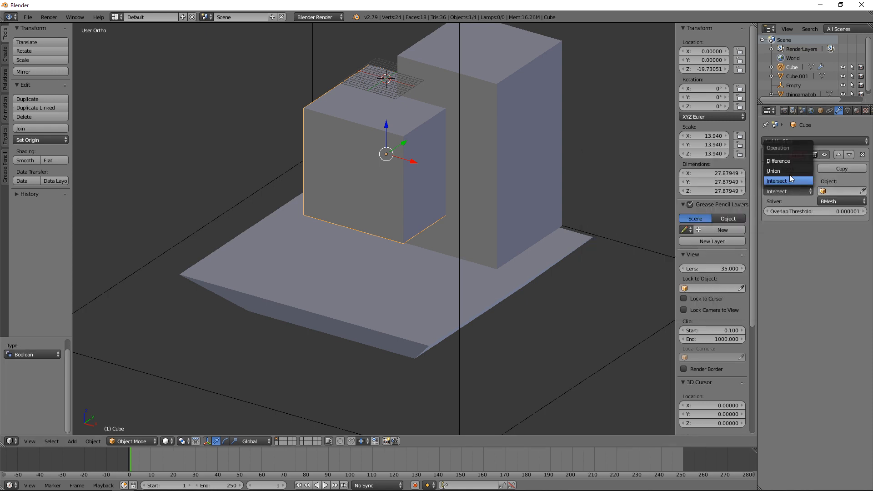
click(787, 160)
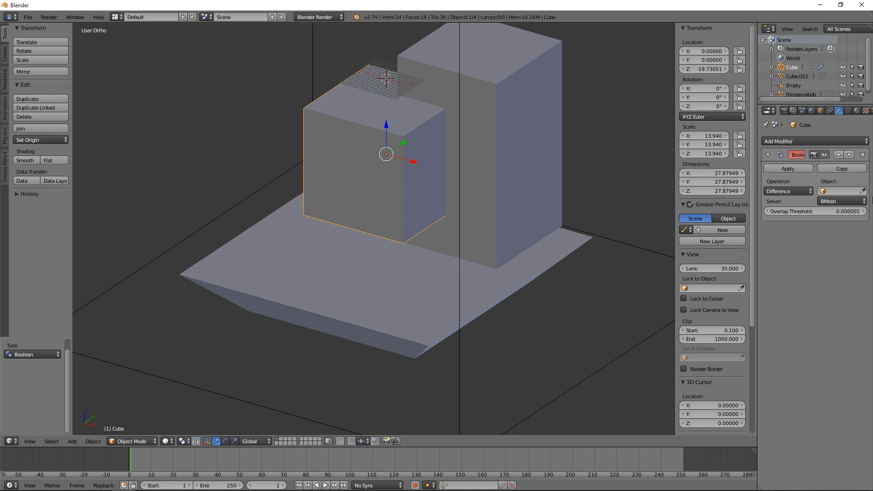
Step: Select the taller duplicate block and rename it "CUT" in its object properties
right_click(565, 119)
click(820, 111)
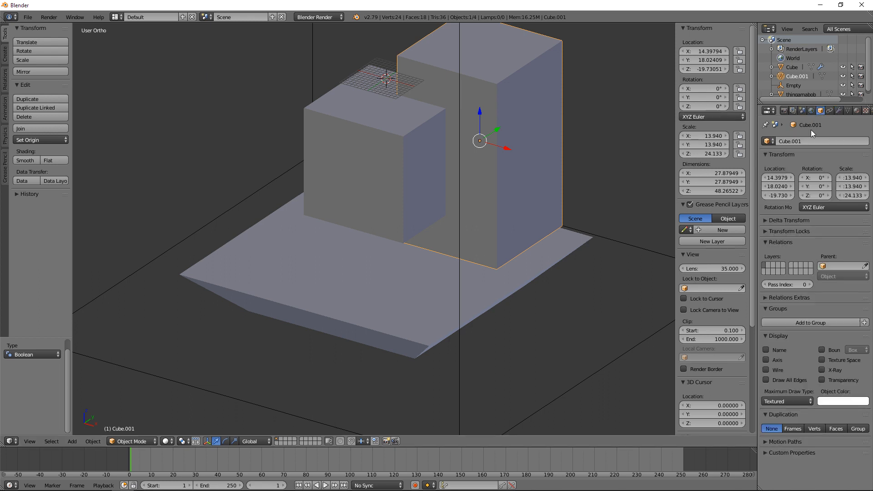
click(809, 141)
text(CUT)
key(Return)
Step: Reselect the smaller cube and set CUT as the object of its Boolean modifier
right_click(353, 131)
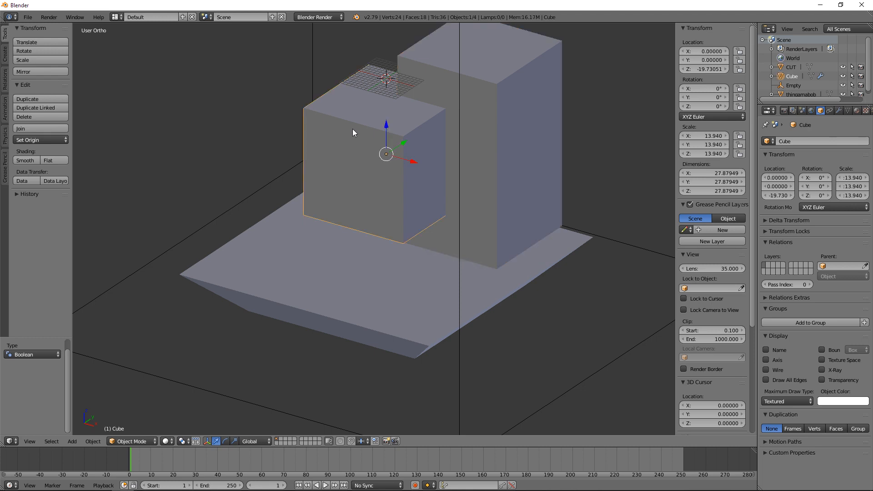
click(839, 111)
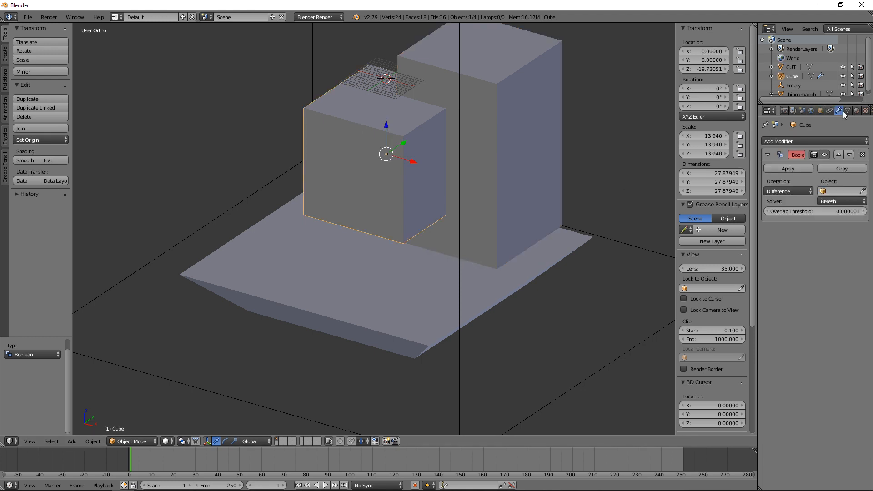
click(841, 191)
click(819, 204)
Step: Clear the Boolean modifier's object and pick the CUT block again with the eyedropper in the 3D view
click(862, 189)
click(864, 192)
click(507, 124)
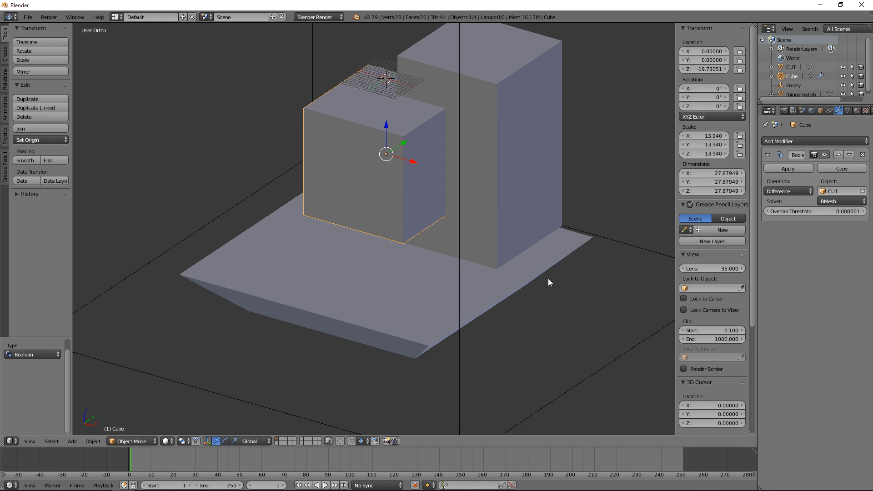
Step: Apply the Boolean modifier and move the CUT block clear of the cube by about 11.9 in X and 6.9 in Y
click(780, 168)
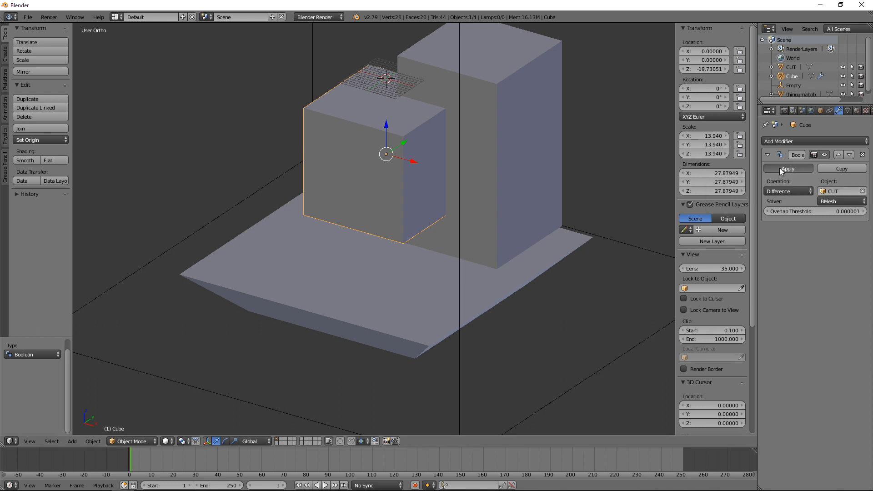
right_click(526, 143)
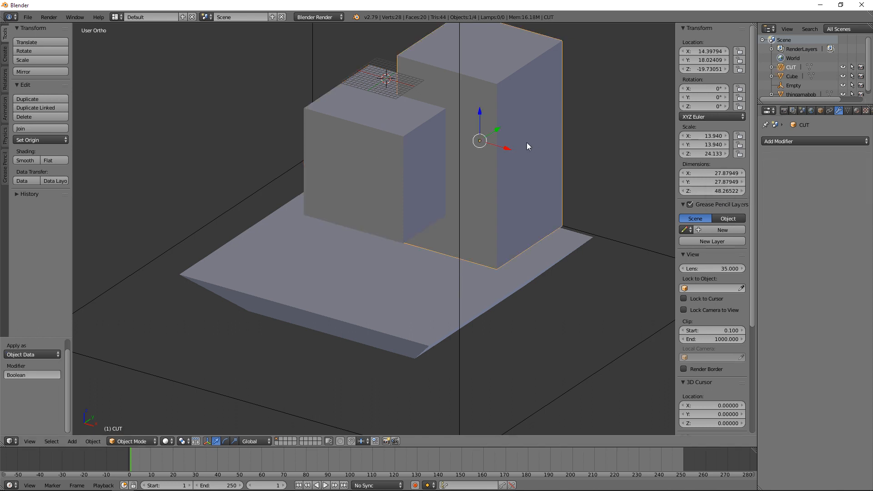
key(g)
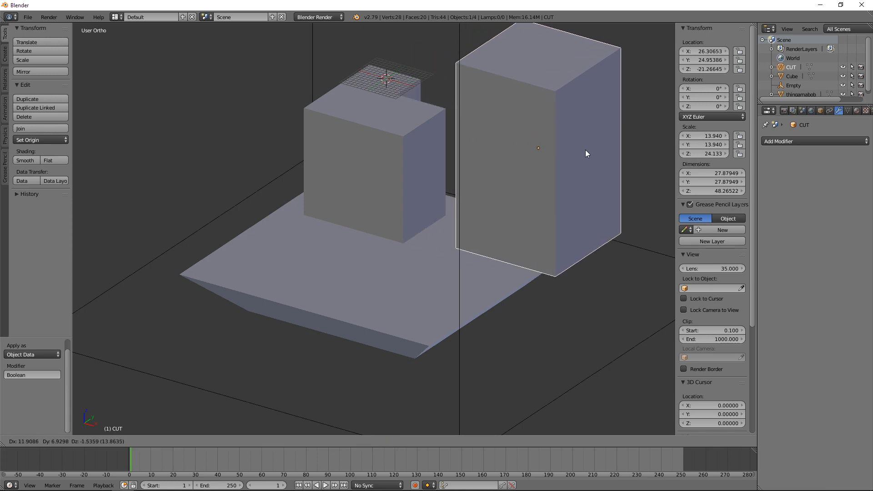
click(585, 150)
Step: Delete the CUT block and inspect the notched cube from several angles
middle_drag(585, 171, 460, 203)
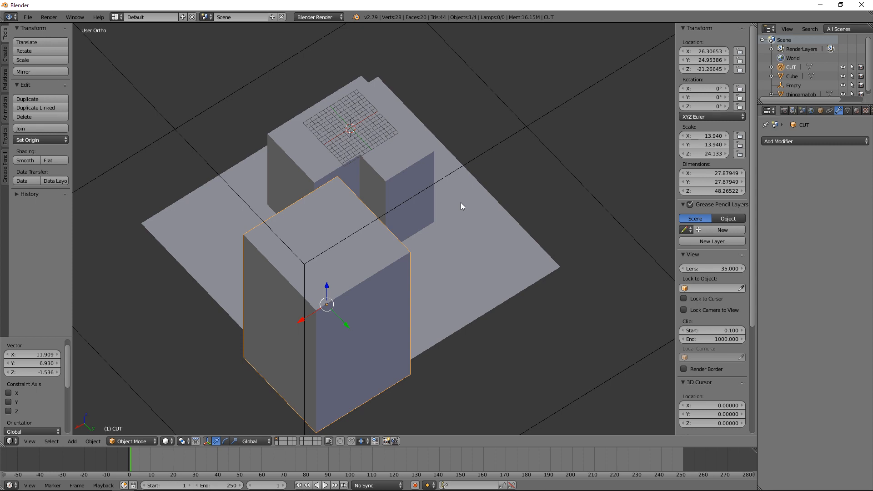
key(Delete)
middle_drag(351, 229, 438, 216)
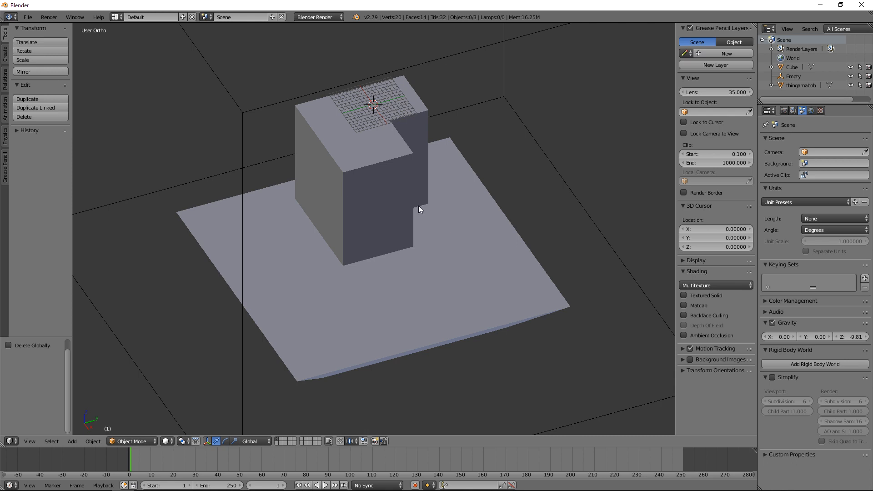
Step: Show the list of file formats available for import
click(28, 17)
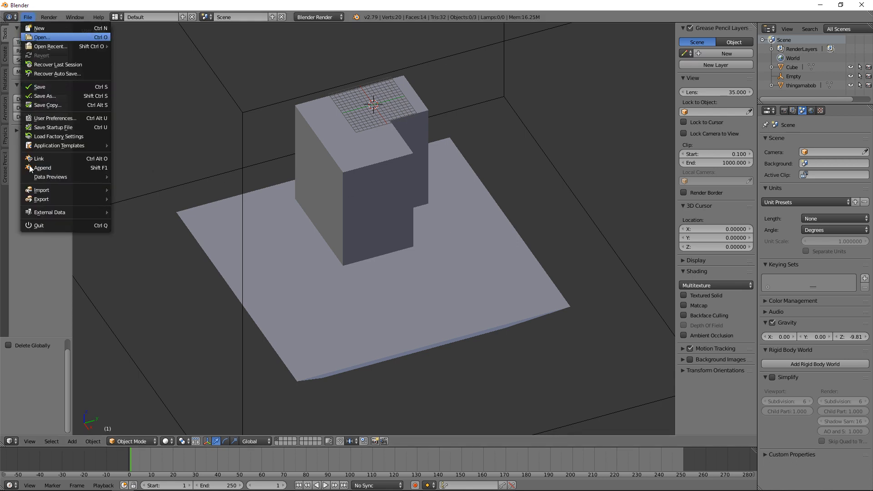
mouse_move(52, 190)
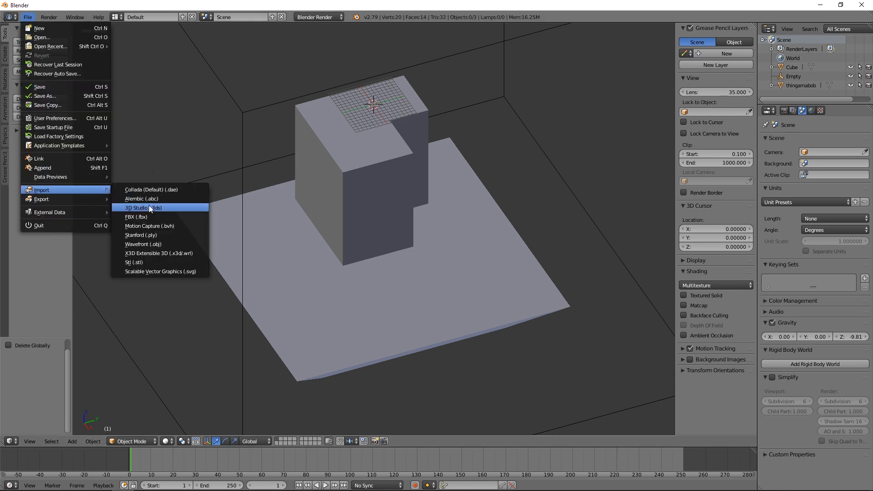
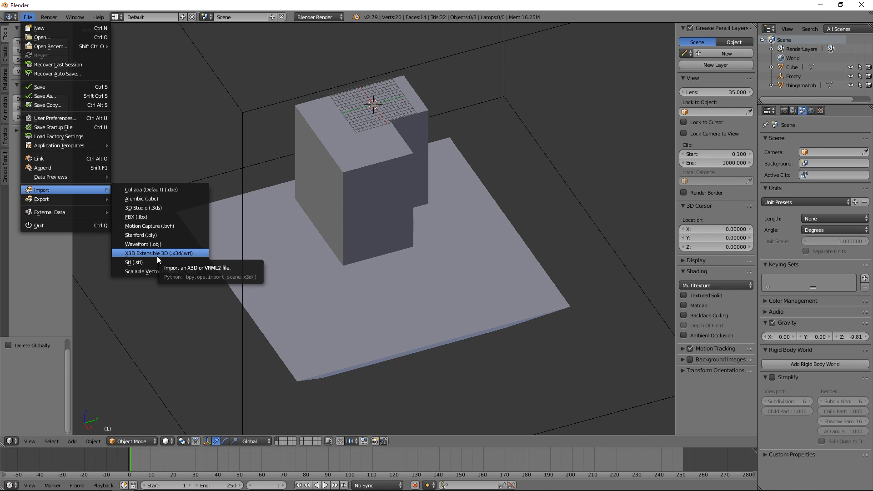
Step: Select the notched cube and lower it about 13.9 in Z so that it sinks into the thingamabob base
right_click(416, 185)
middle_drag(416, 185, 348, 255)
key(KP_1)
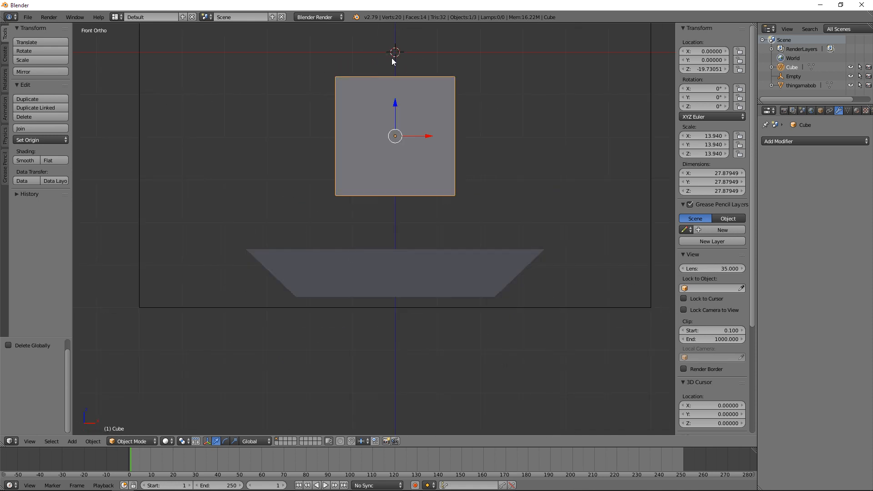
drag(392, 99, 400, 160)
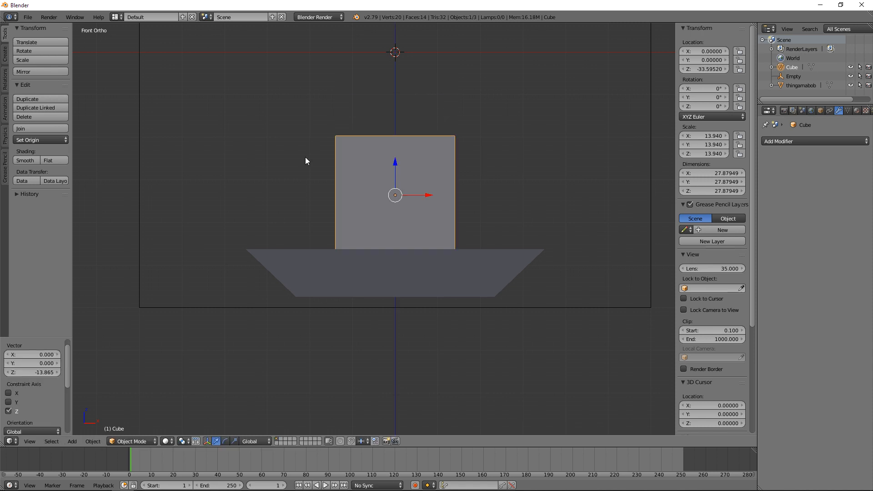
middle_drag(304, 157, 461, 204)
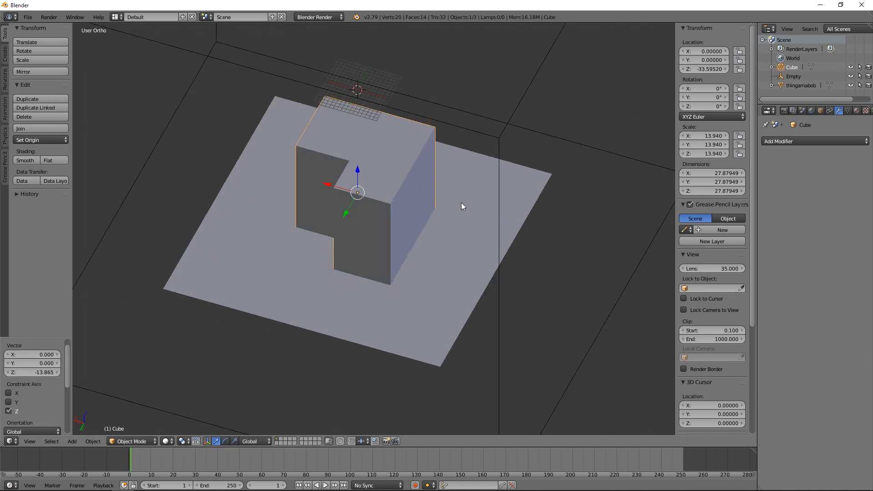
Step: Select the thingamabob base and examine its selected top face in Edit Mode from the front and at an angle
right_click(467, 236)
key(KP_1)
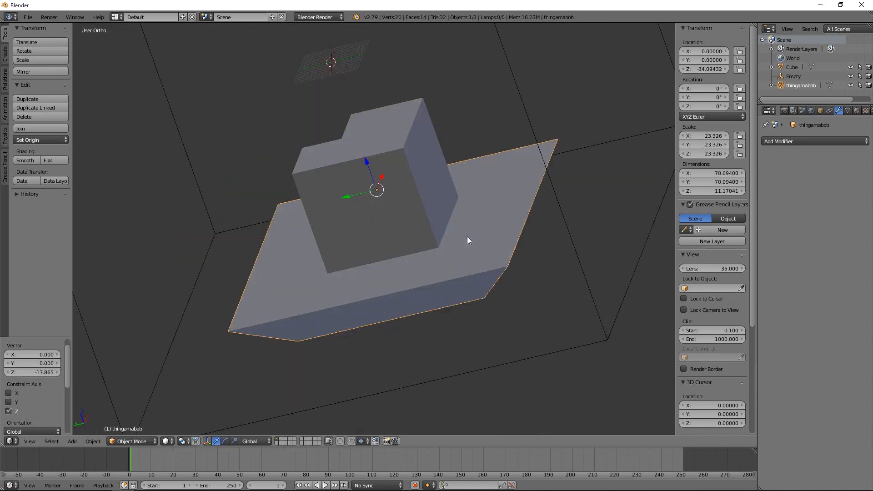
key(Tab)
middle_drag(305, 247, 315, 257)
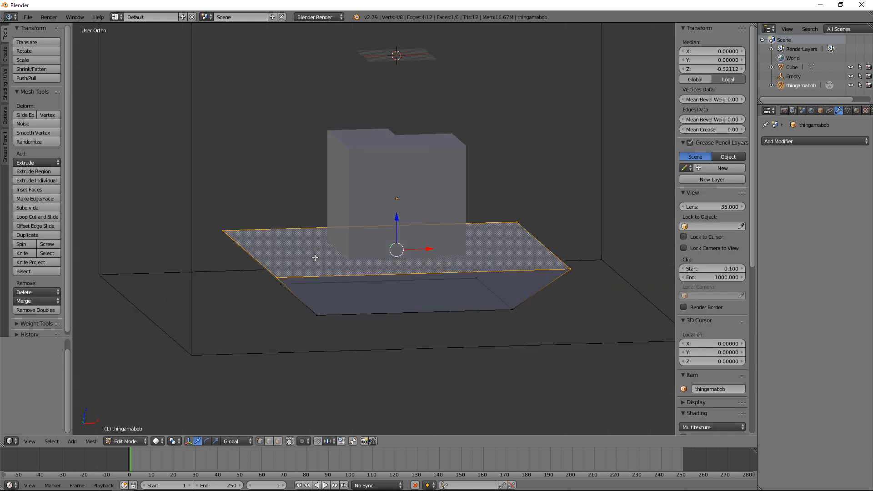
key(KP_1)
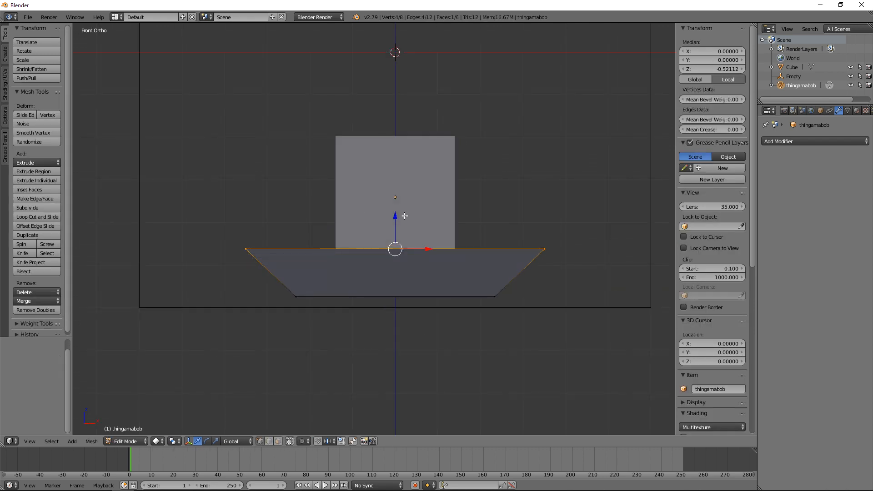
middle_drag(327, 193, 366, 209)
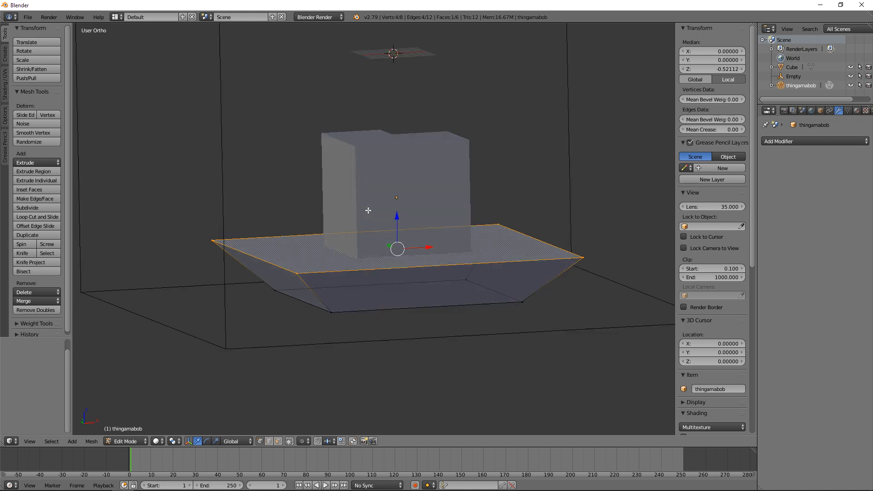
key(KP_1)
key(Tab)
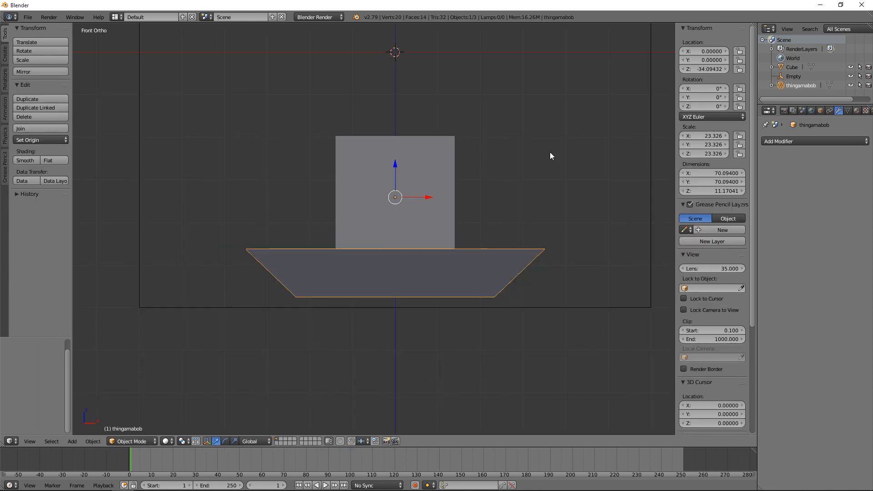
key(Tab)
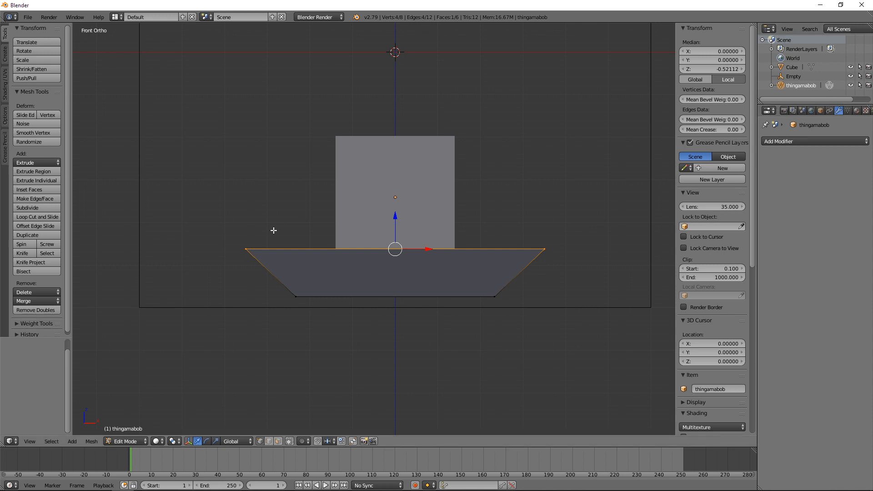
key(Tab)
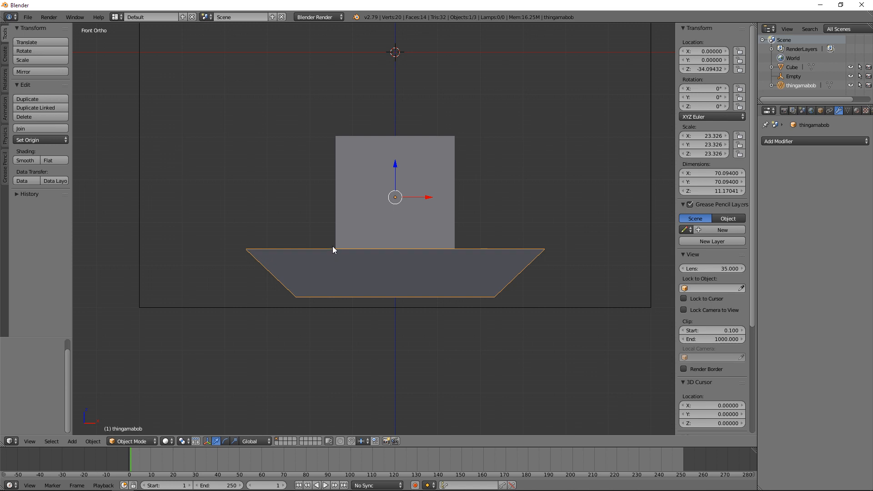
middle_drag(298, 244, 314, 267)
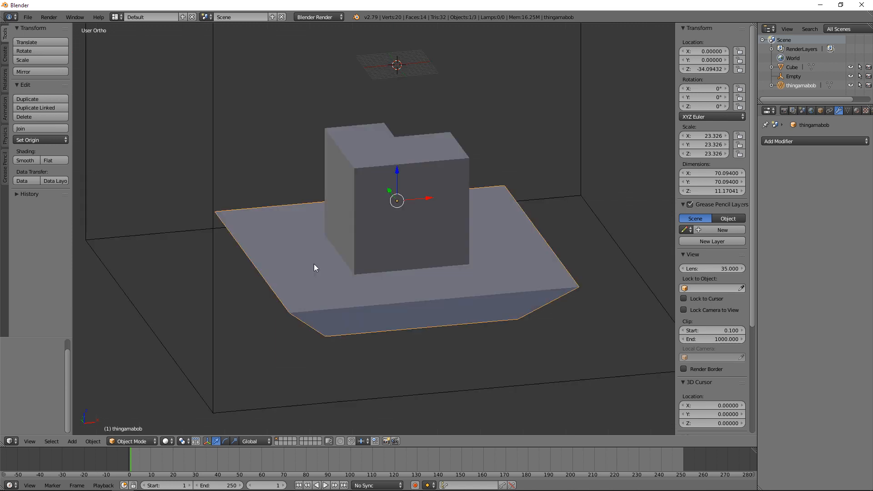
key(KP_1)
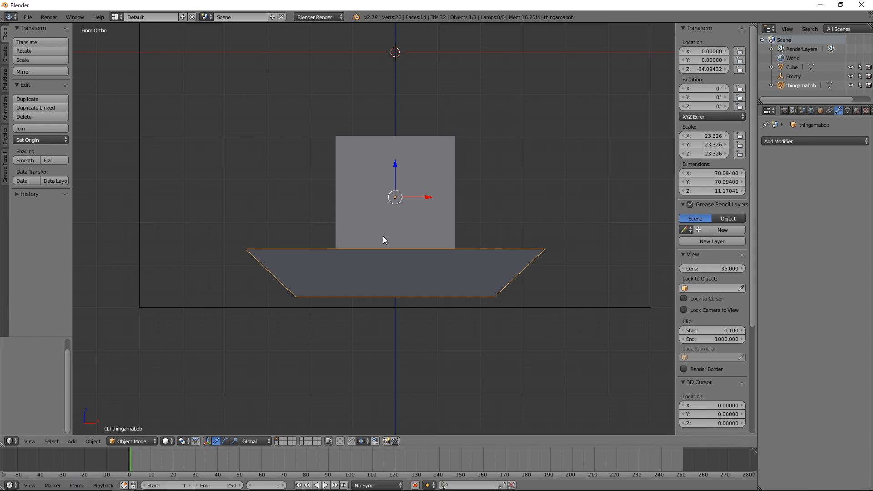
Step: Extrude the thingamabob's top face upward about 23.8 in Z around the notched cube and return to Object Mode
key(Tab)
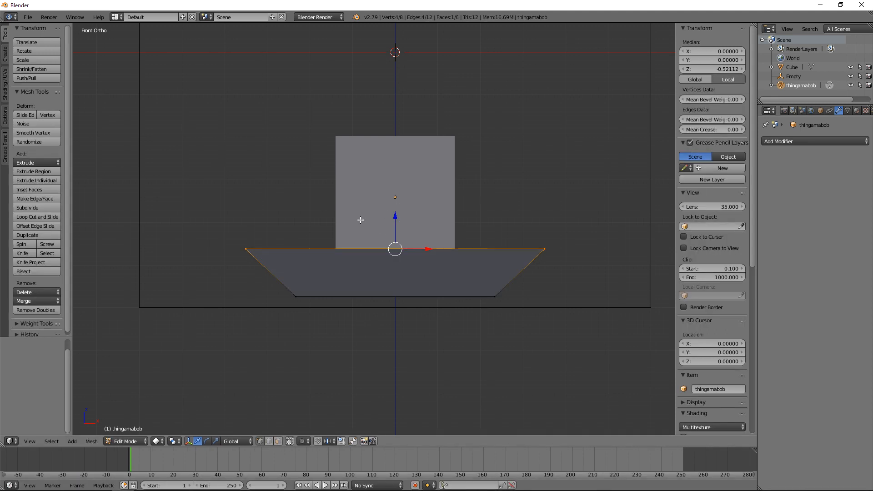
click(91, 442)
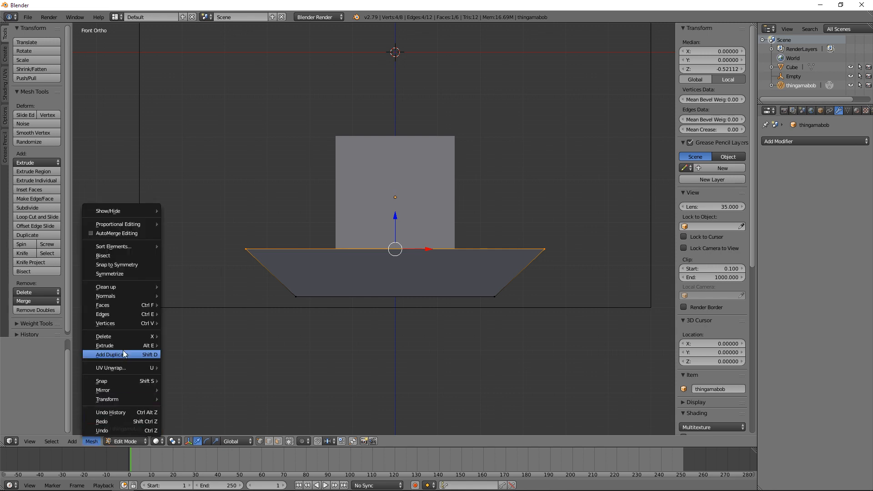
mouse_move(126, 347)
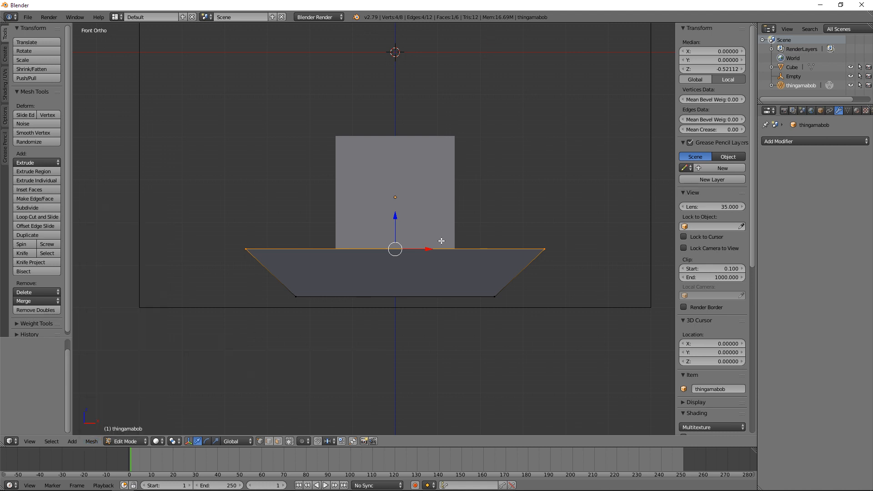
key(e)
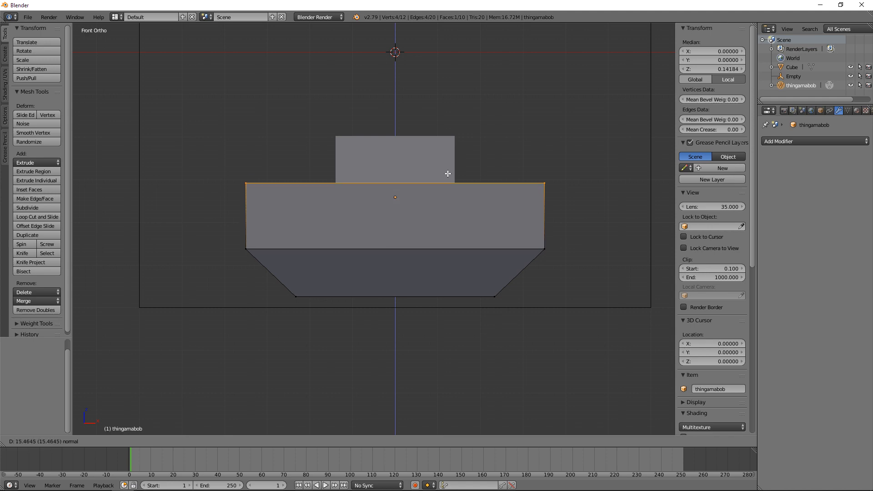
click(454, 139)
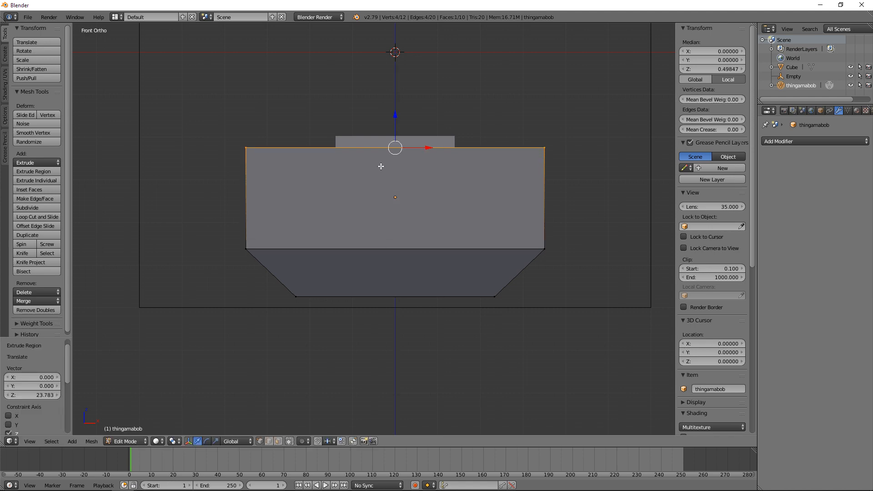
middle_drag(380, 166, 385, 242)
key(Tab)
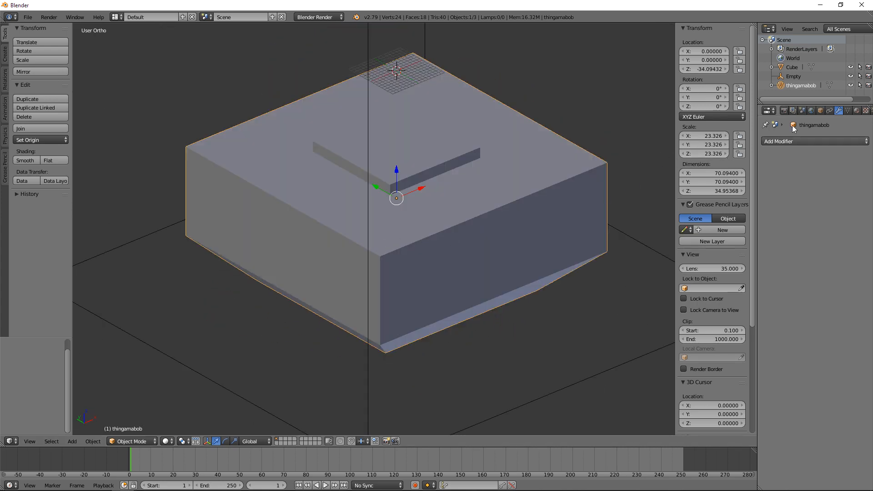
Step: Add a Boolean modifier to the thingamabob and pick the notched cube as its object with the eyedropper
click(796, 141)
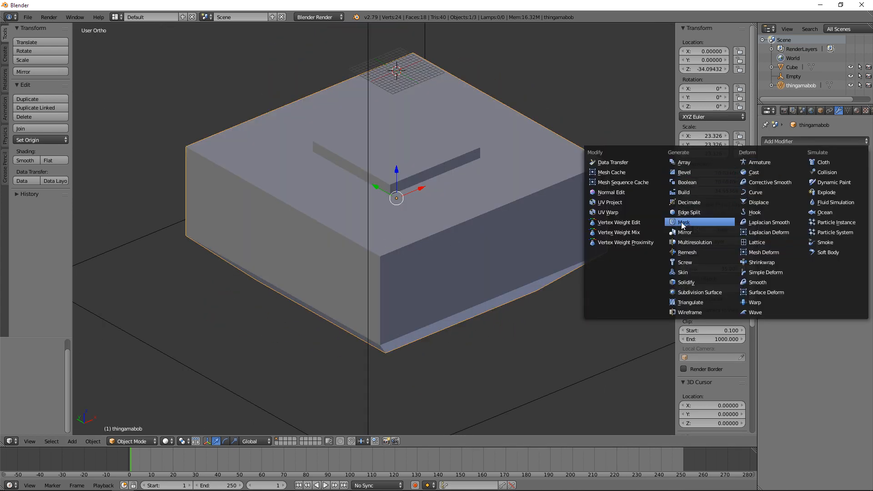
click(687, 182)
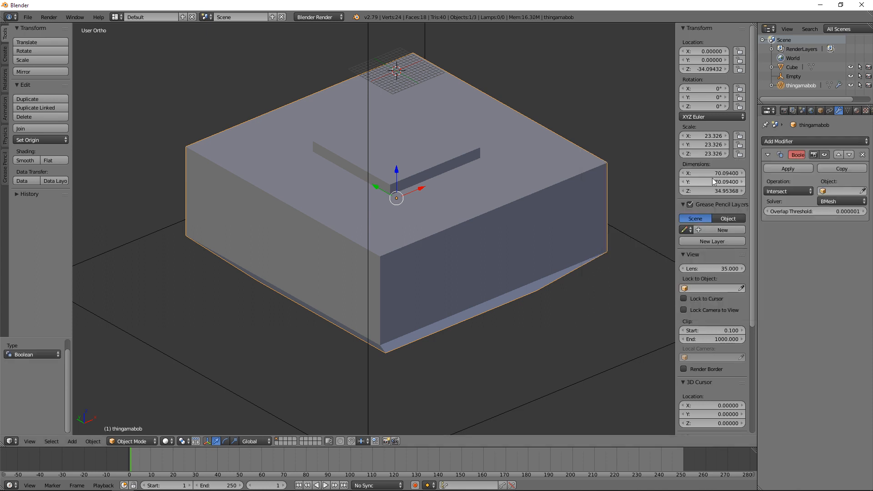
click(863, 191)
click(466, 158)
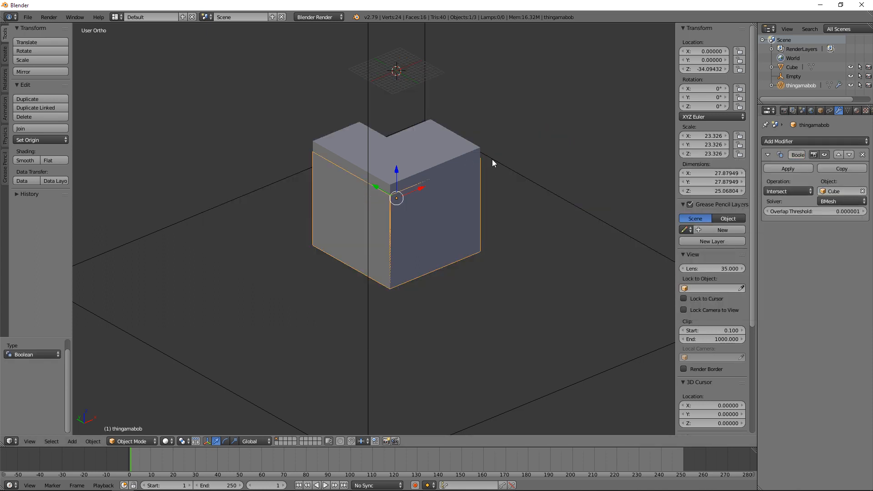
Step: Change the Boolean operation to Difference and apply the modifier
click(783, 190)
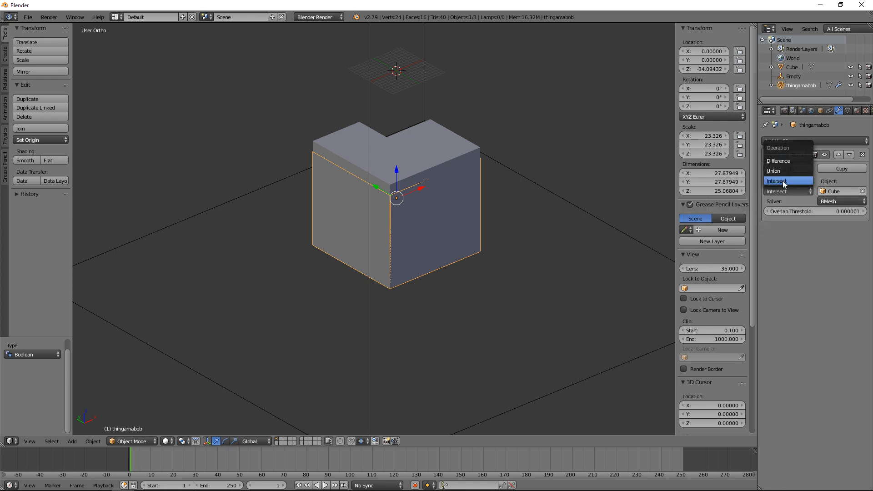
click(780, 162)
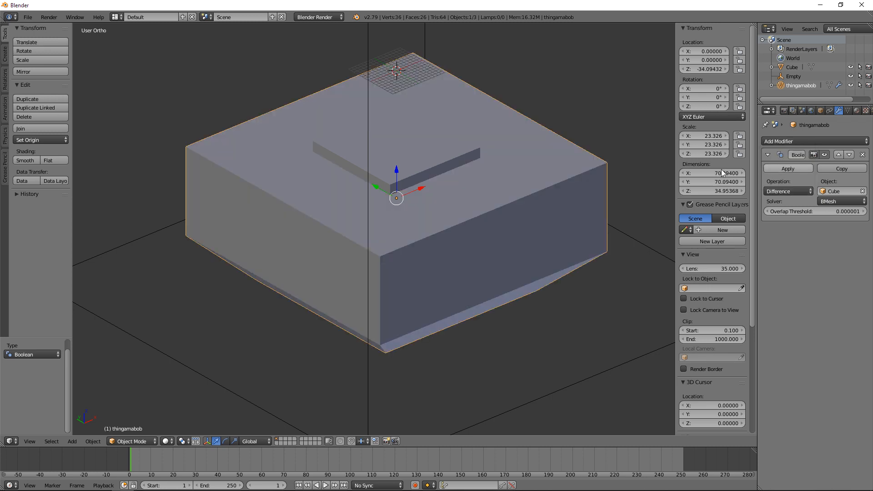
click(803, 168)
Step: Delete the notched cube and inspect the cavity it cut into the thingamabob from above and from the front
right_click(417, 169)
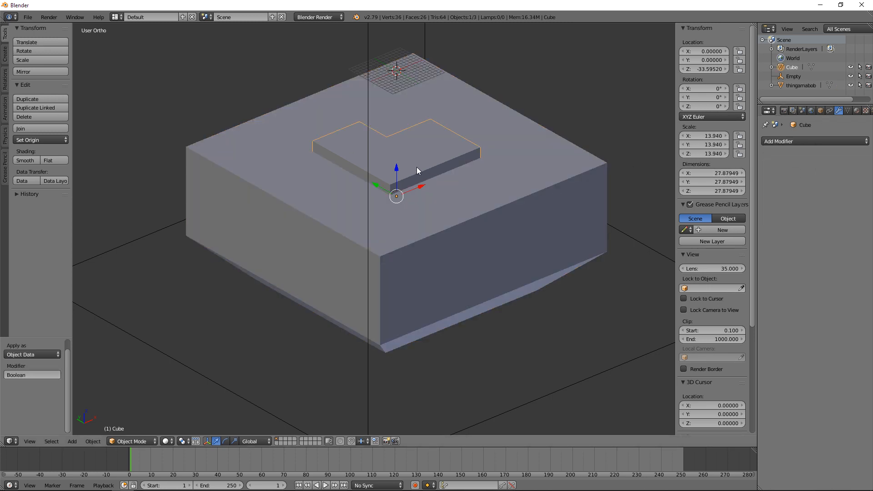
key(x)
click(321, 233)
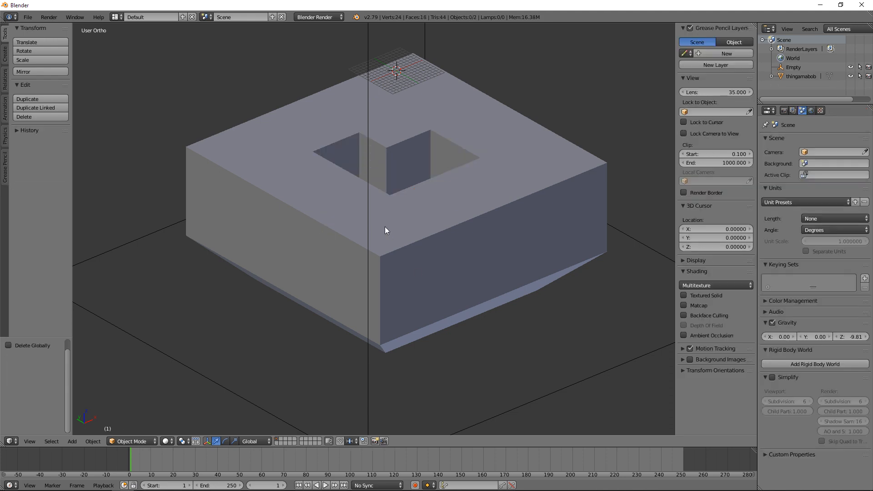
middle_drag(385, 227, 361, 248)
scroll(359, 251, up, 2)
scroll(360, 251, up, 2)
key(KP_1)
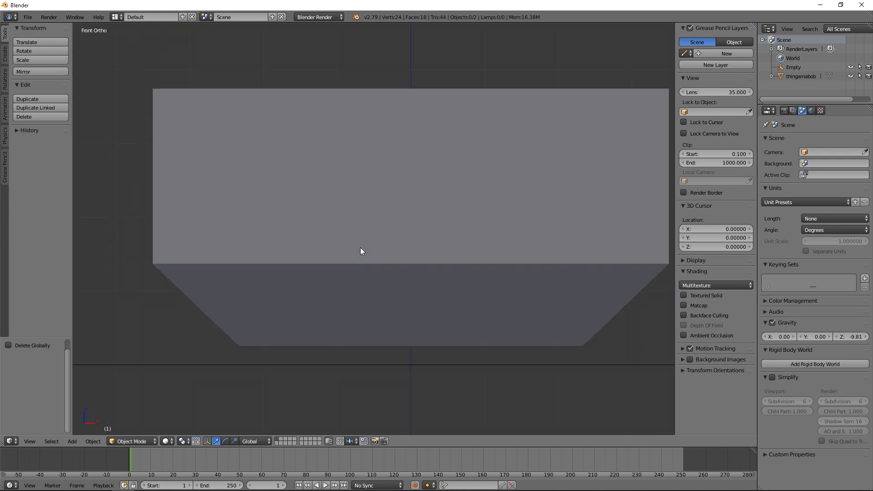
scroll(361, 251, down, 2)
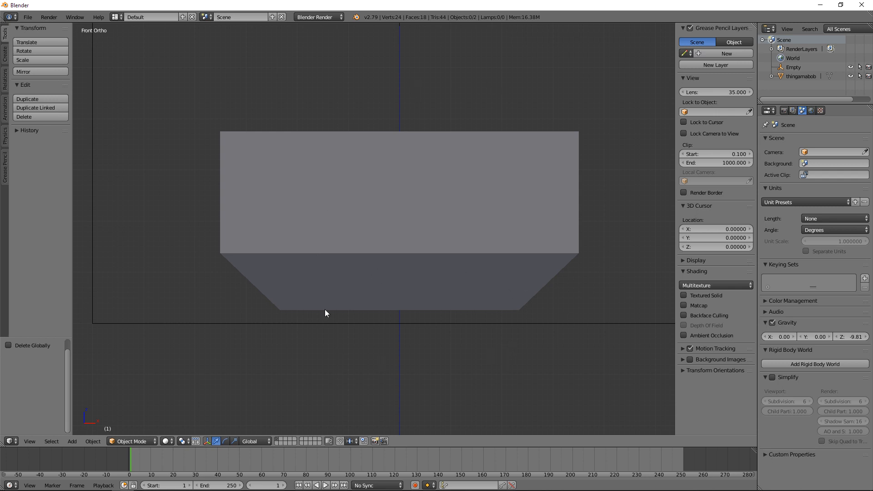
Step: Select the thingamabob and examine the cavity's geometry in Edit Mode from the front and at an angle
right_click(356, 212)
middle_drag(469, 244, 361, 202)
scroll(383, 192, up, 3)
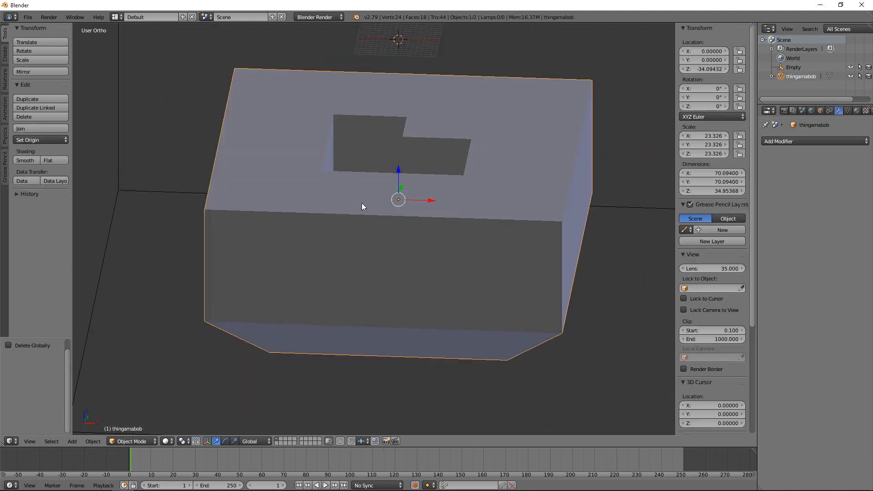
key(KP_1)
key(Tab)
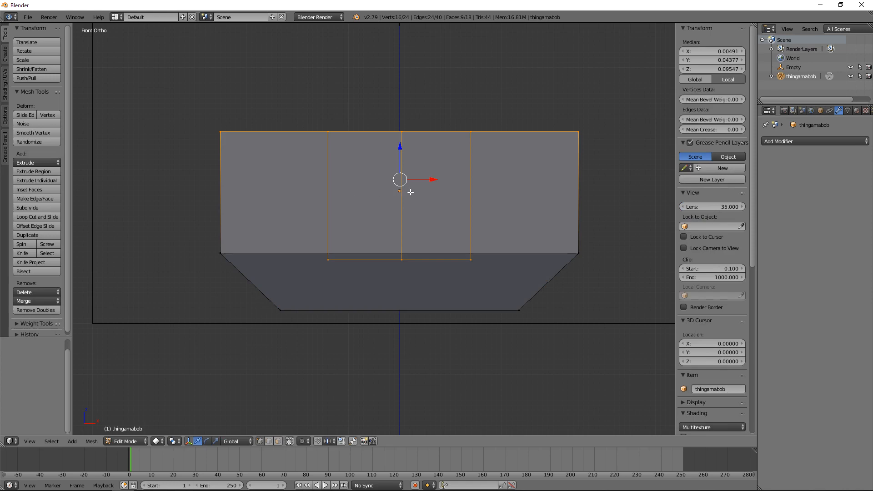
middle_drag(410, 193, 374, 214)
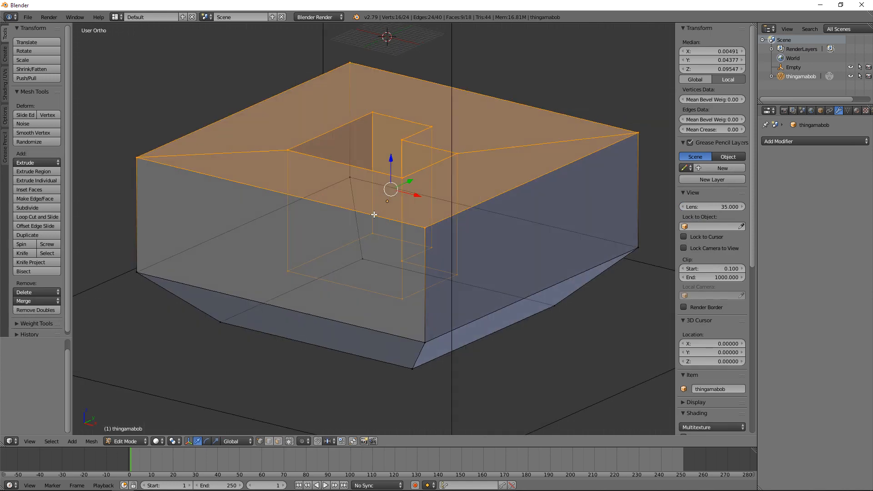
Step: Limit selection to visible geometry, then delete the thingamabob's vertical front face in face selection mode
click(288, 441)
click(278, 441)
right_click(272, 242)
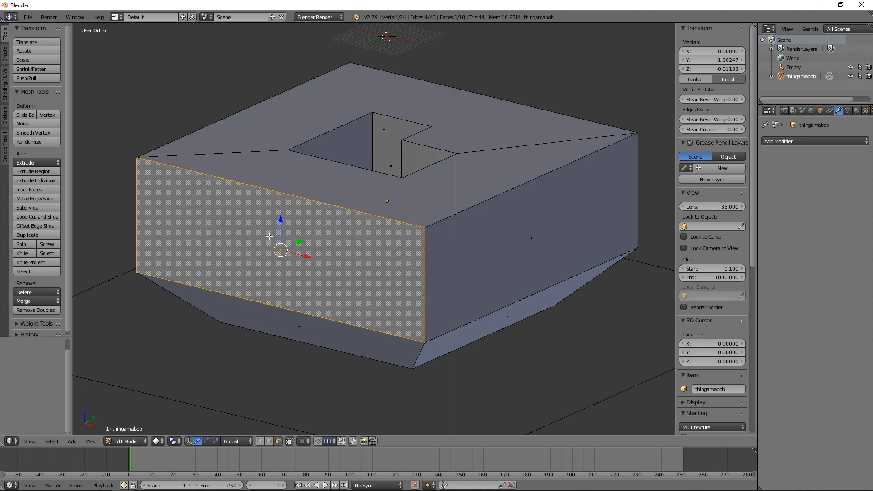
key(x)
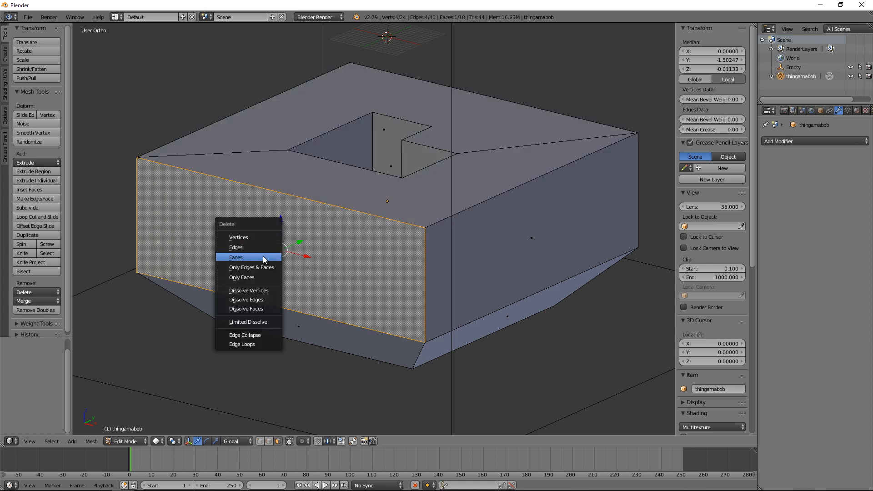
click(264, 258)
middle_drag(321, 273, 422, 263)
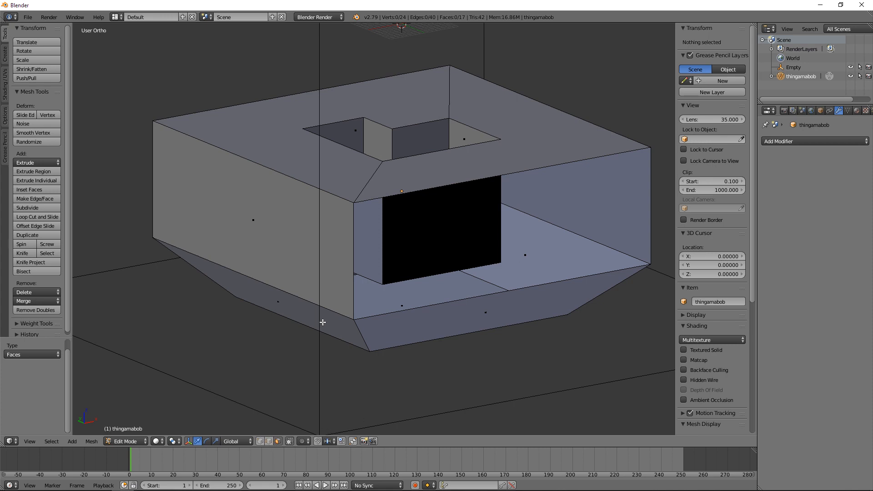
Step: Switch the thingamabob's mesh to vertex selection mode
click(260, 441)
shift+middle_drag(398, 221, 351, 228)
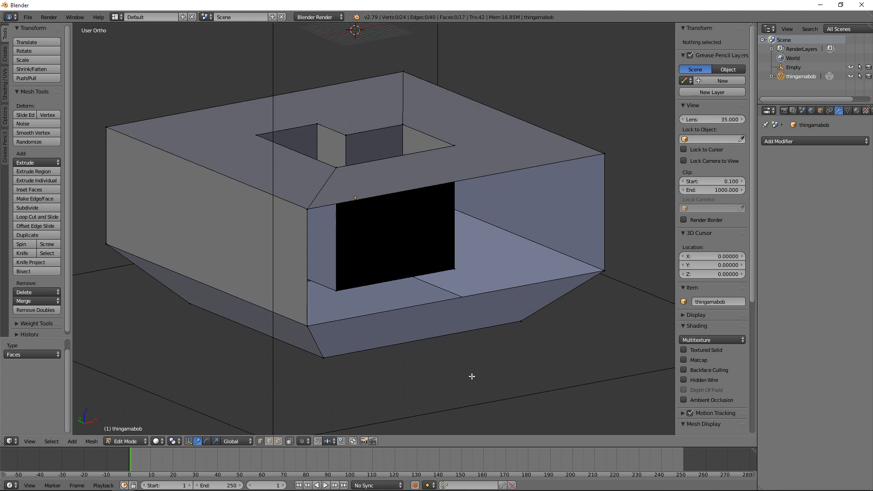
Step: Merge the upper and lower vertices at the opening's near vertical edge at their center
right_click(304, 328)
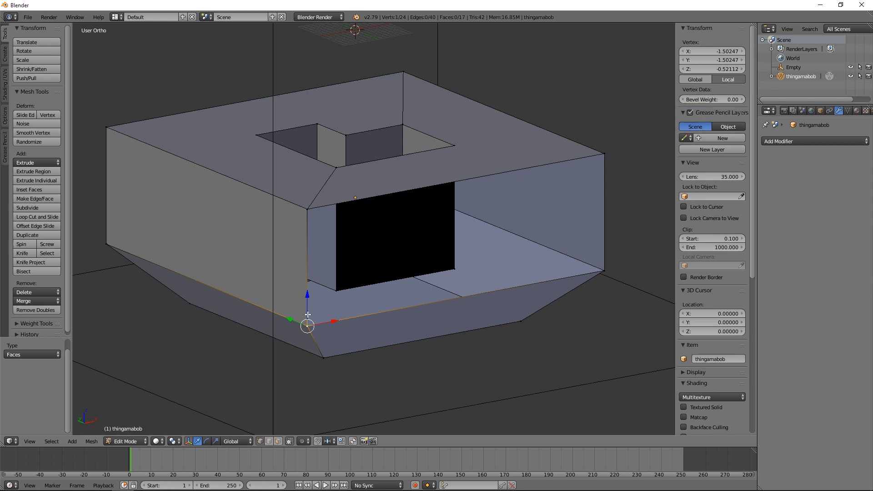
shift+right_click(308, 212)
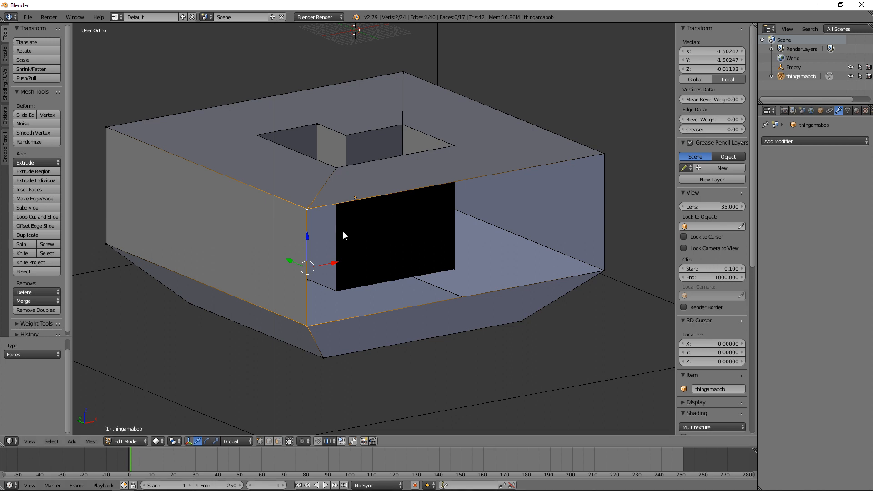
key(w)
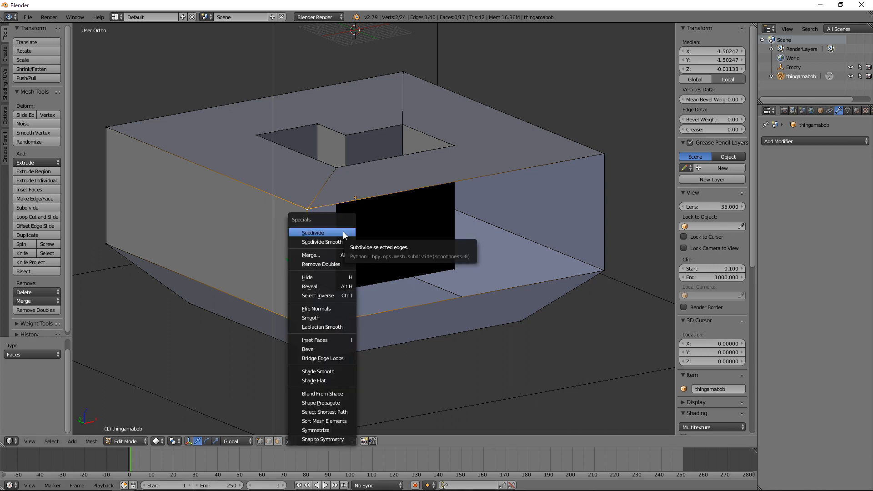
click(339, 255)
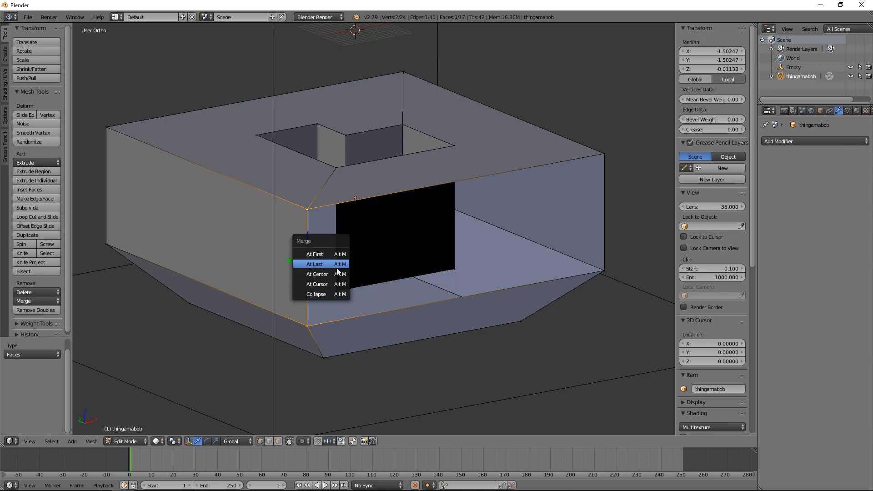
click(336, 274)
middle_drag(335, 274, 391, 282)
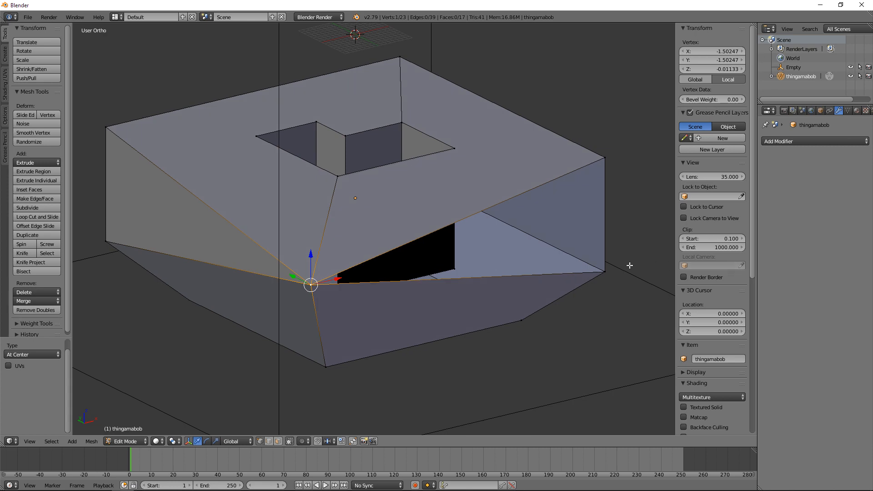
Step: Merge the two vertices at the opening's other vertical edge at their center and inspect the closed shape in Object Mode
right_click(604, 272)
shift+right_click(594, 162)
key(w)
click(594, 163)
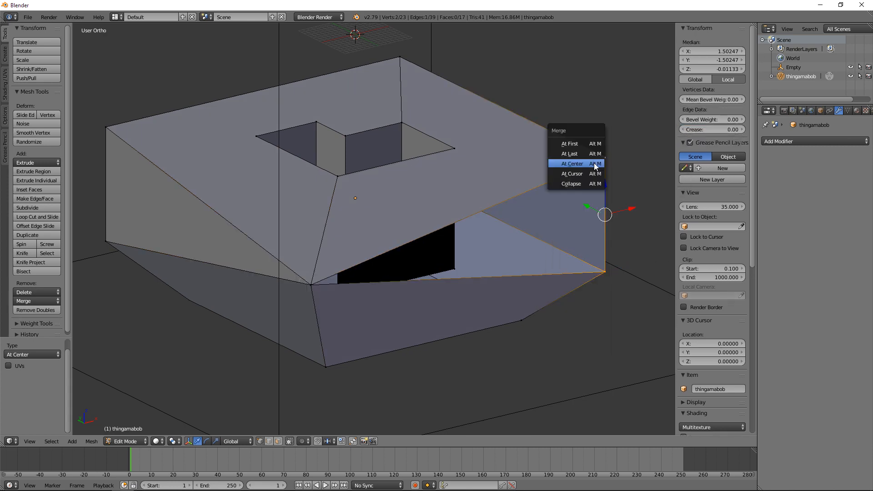
click(593, 164)
key(Tab)
mouse_move(471, 269)
middle_down()
mouse_move(318, 263)
mouse_move(303, 247)
mouse_move(324, 237)
mouse_move(417, 244)
mouse_move(462, 274)
middle_up()
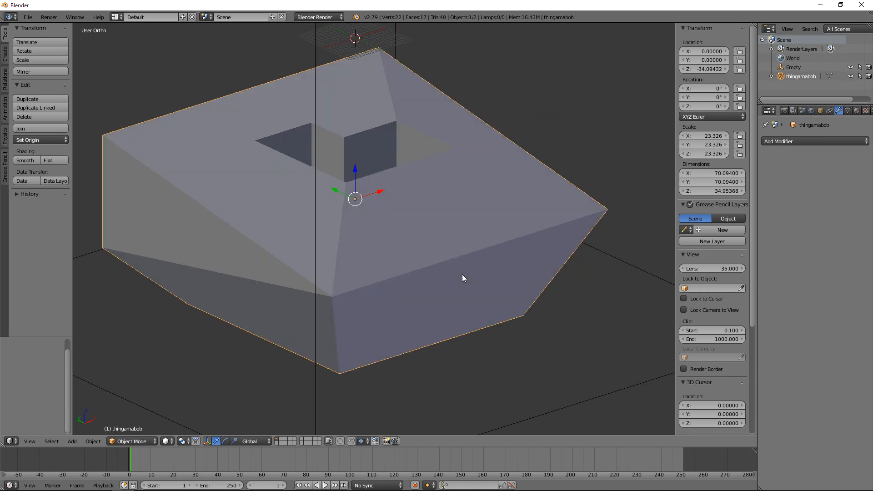
Step: Return to Edit Mode and undo both vertex merges
key(Tab)
key(ctrl+z)
key(ctrl+z)
key(ctrl+z)
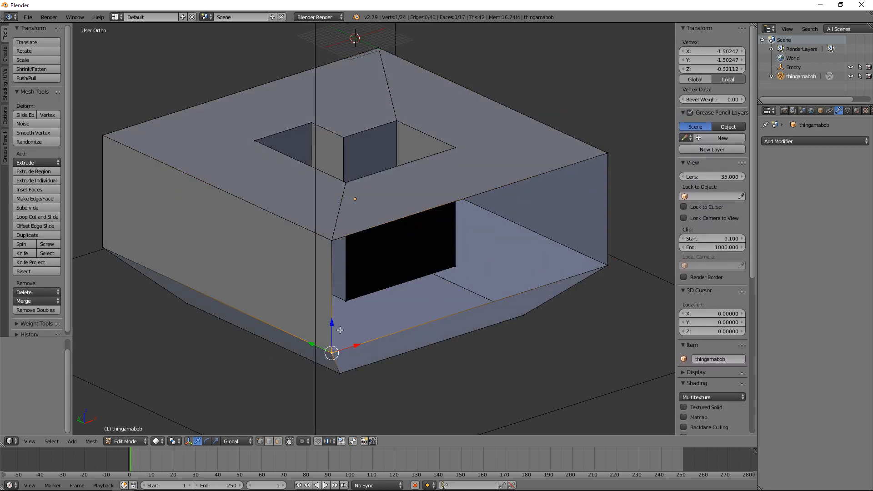
Step: Fill the front opening with a new face from its four corner vertices and inspect it in Object Mode
shift+right_click(608, 154)
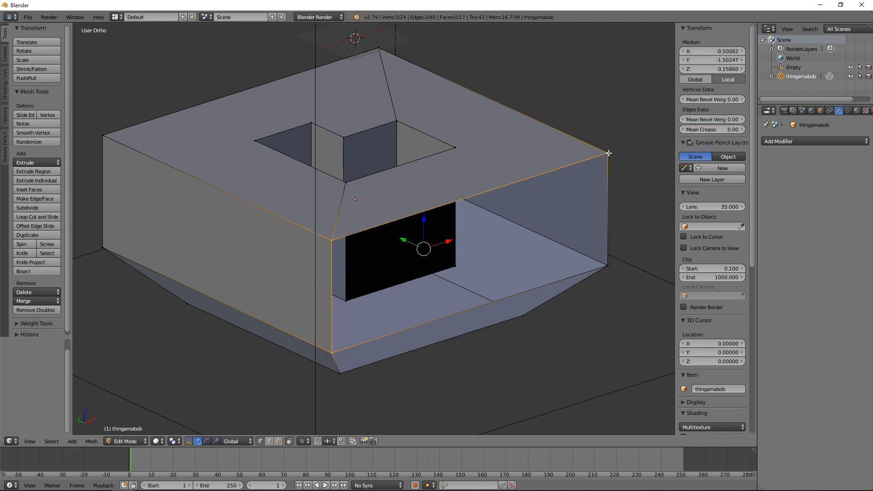
shift+right_click(607, 263)
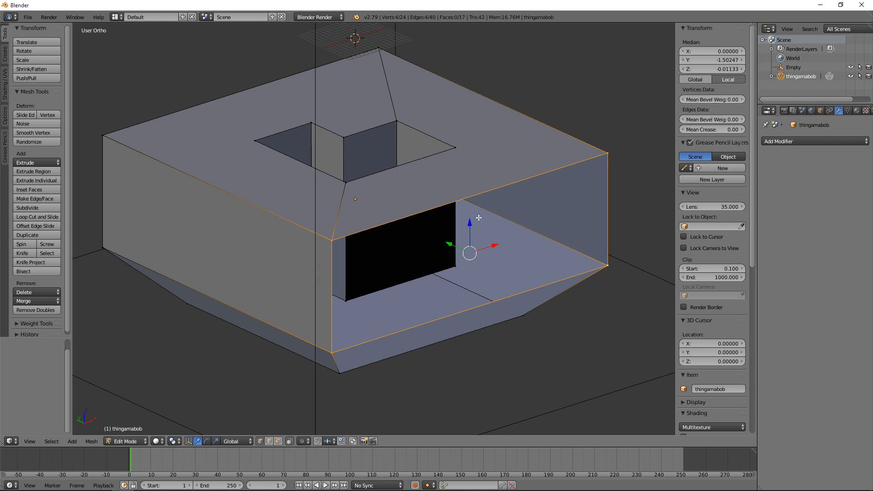
key(f)
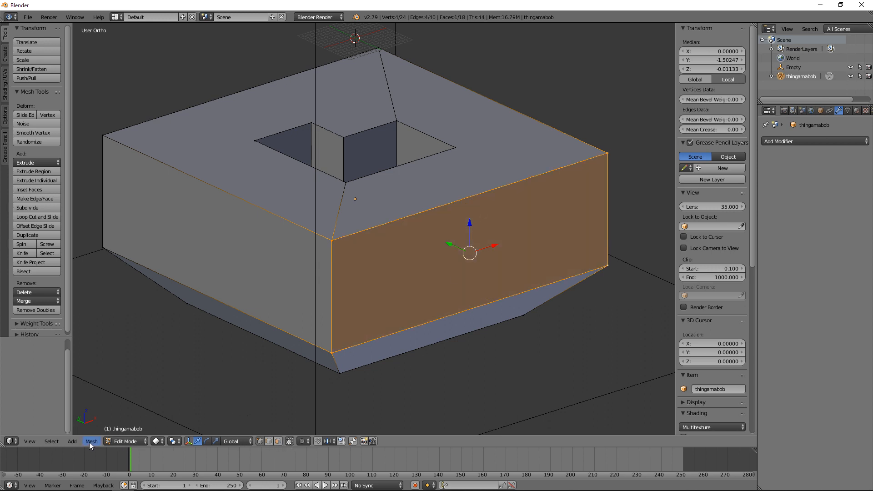
key(Tab)
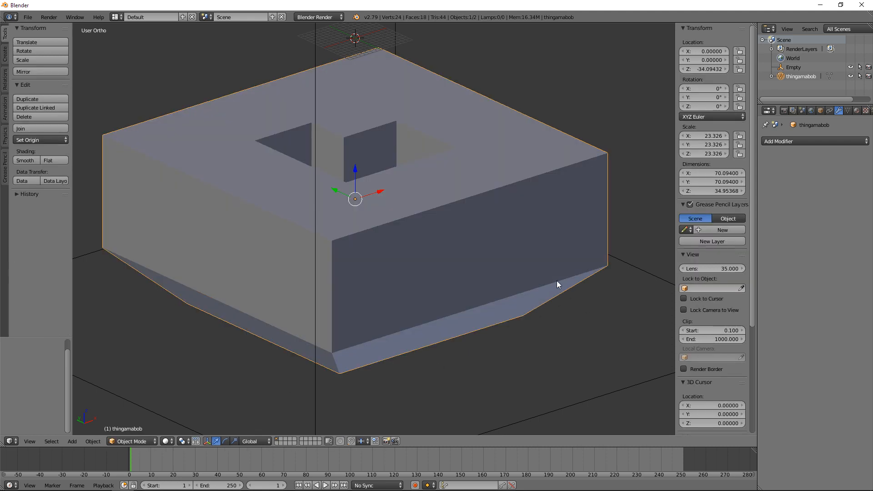
middle_drag(557, 280, 358, 354)
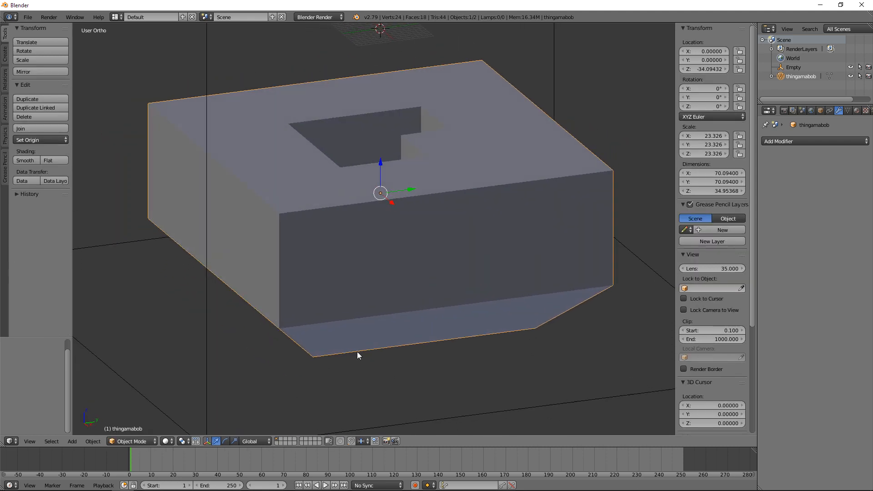
middle_drag(288, 316, 439, 287)
Step: Enter Edit Mode, clear the selection and turn off limiting selection to visible geometry
key(KP_1)
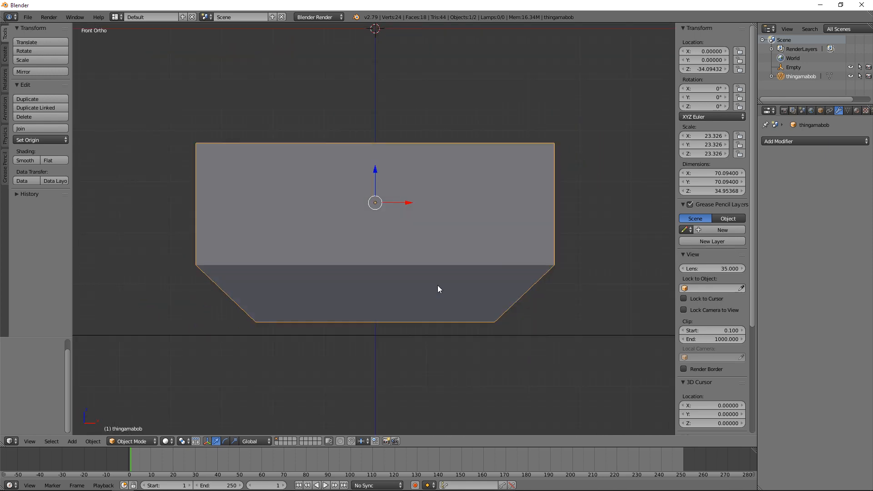
key(Tab)
key(a)
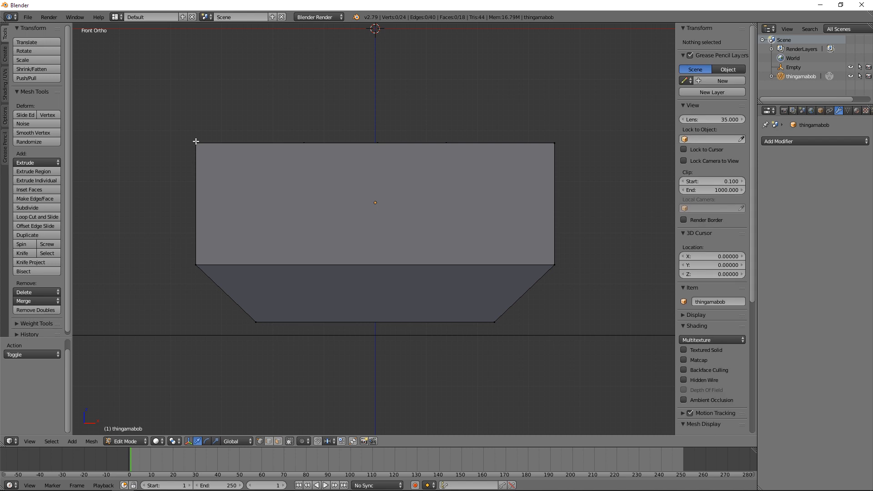
middle_drag(195, 142, 221, 320)
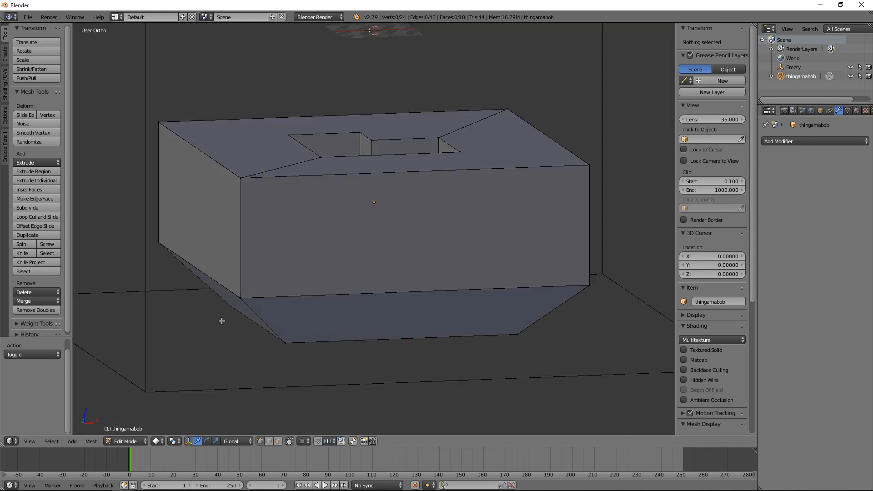
click(289, 442)
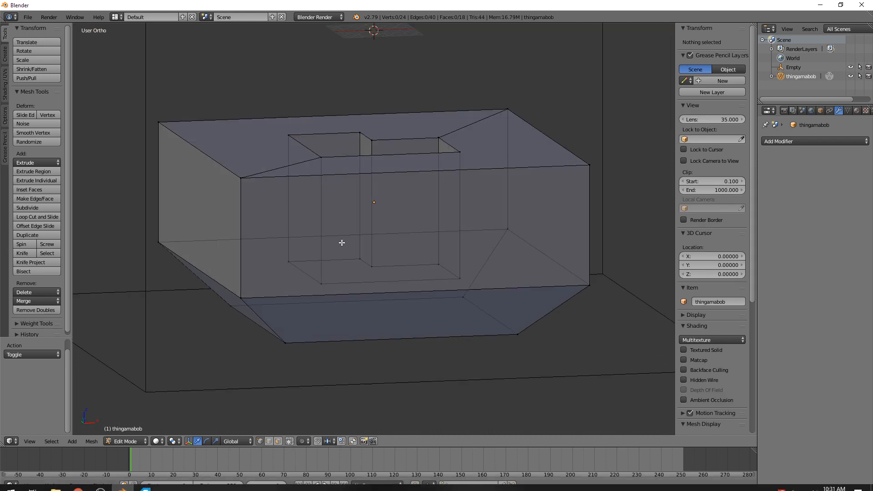
Step: Box-select all the vertices along the thingamabob's top surface from the front and check the selection at an angle
key(KP_1)
key(b)
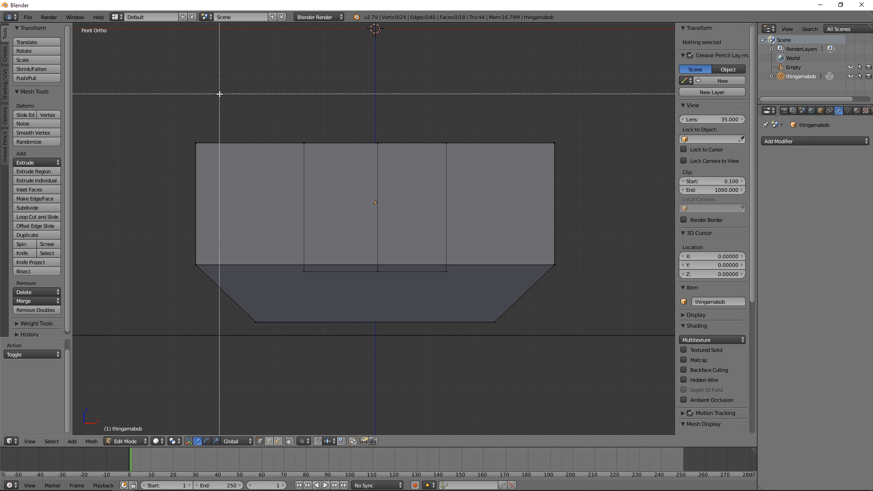
drag(163, 101, 567, 163)
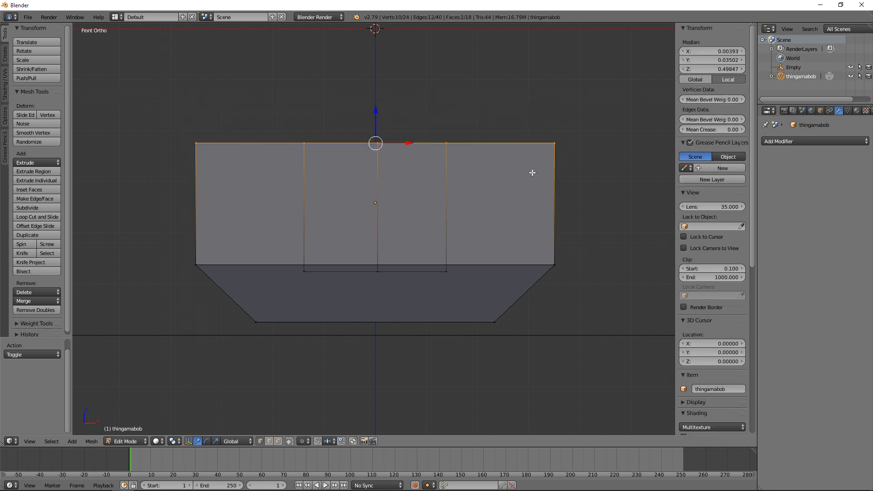
middle_drag(460, 179, 472, 197)
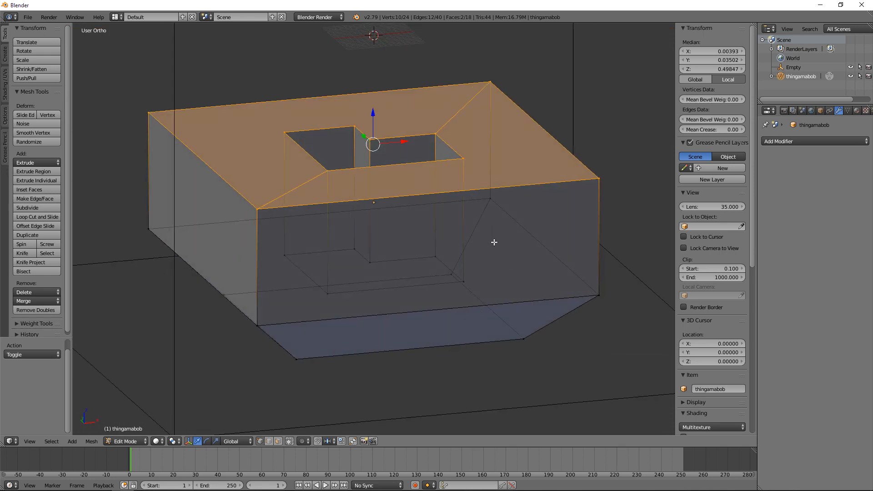
key(KP_1)
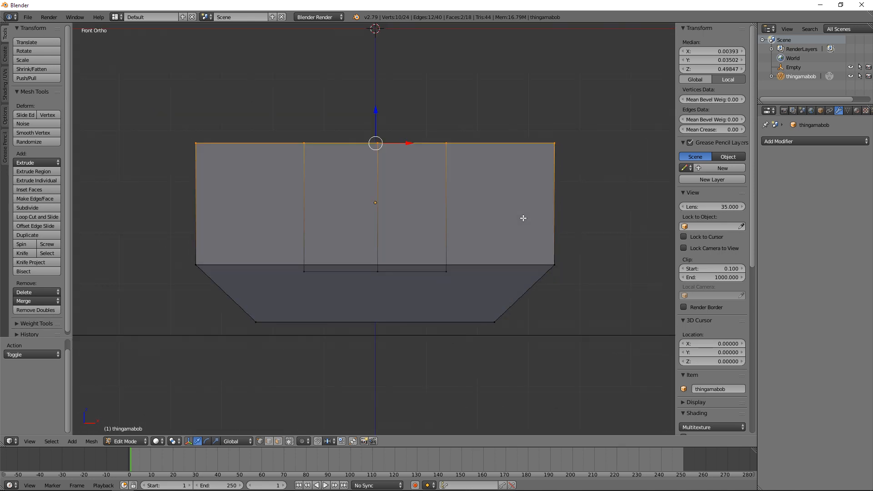
Step: Box-select only the cavity's floor vertices and move them up 10.487 along Z to make the cavity shallower
key(a)
key(b)
drag(157, 236, 420, 288)
key(b)
middle_drag(452, 290, 446, 272)
key(KP_1)
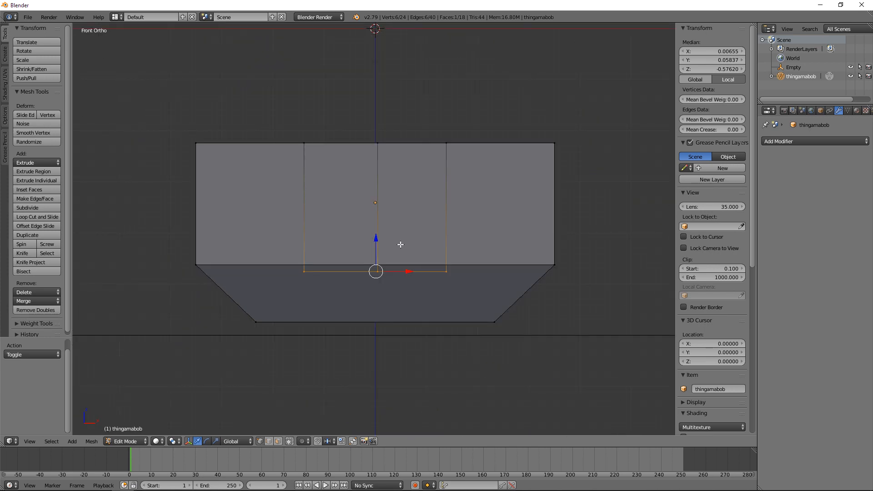
key(g)
key(z)
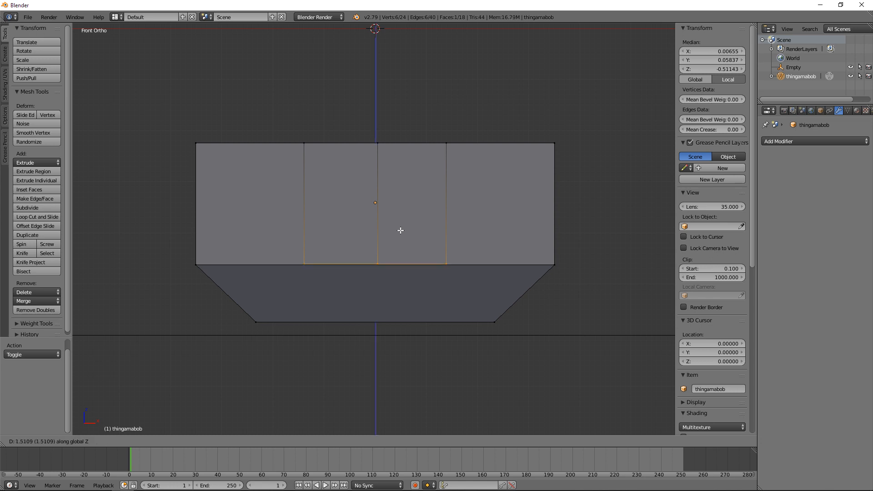
click(401, 191)
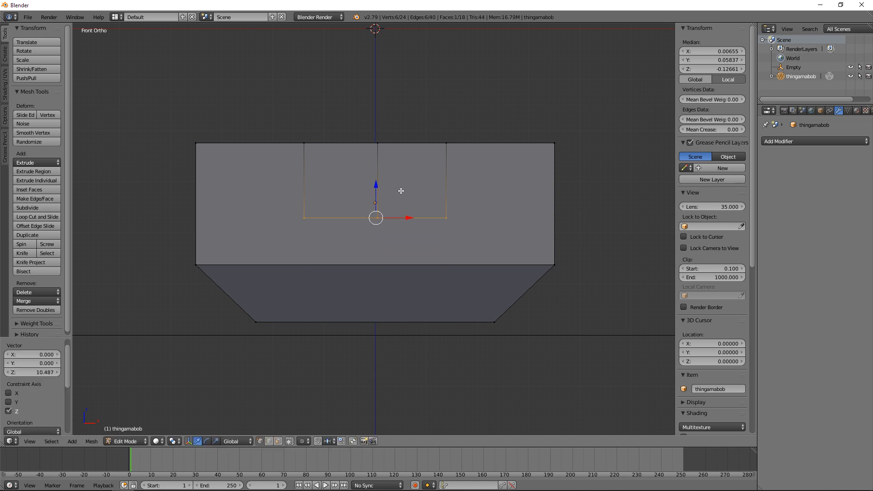
key(Tab)
middle_drag(360, 189, 370, 220)
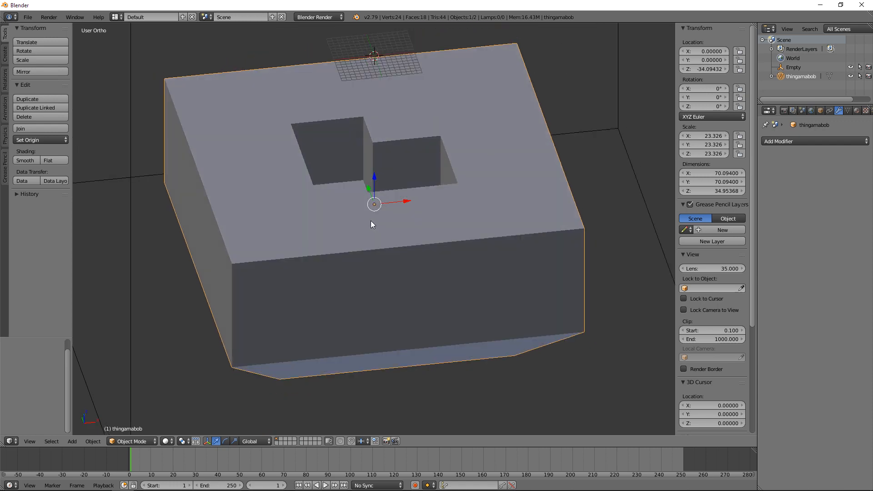
Step: Raise the cavity floor a further 8.888 along Z in Edit Mode
key(Tab)
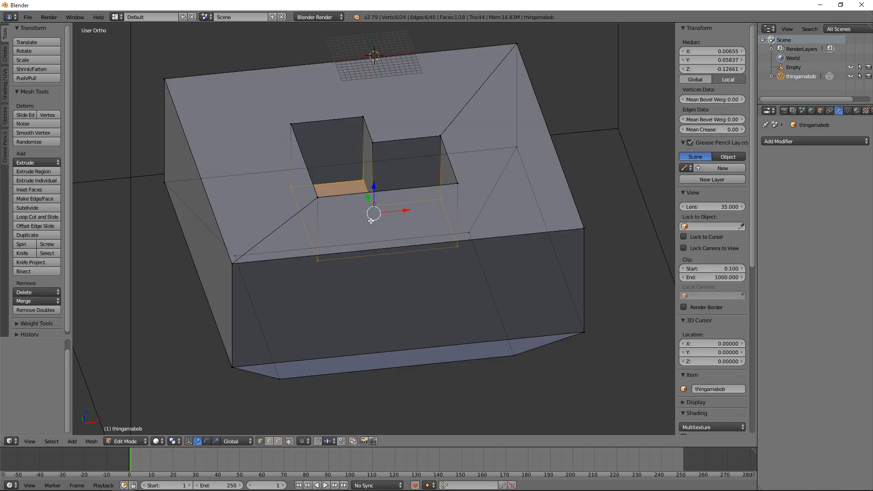
key(KP_1)
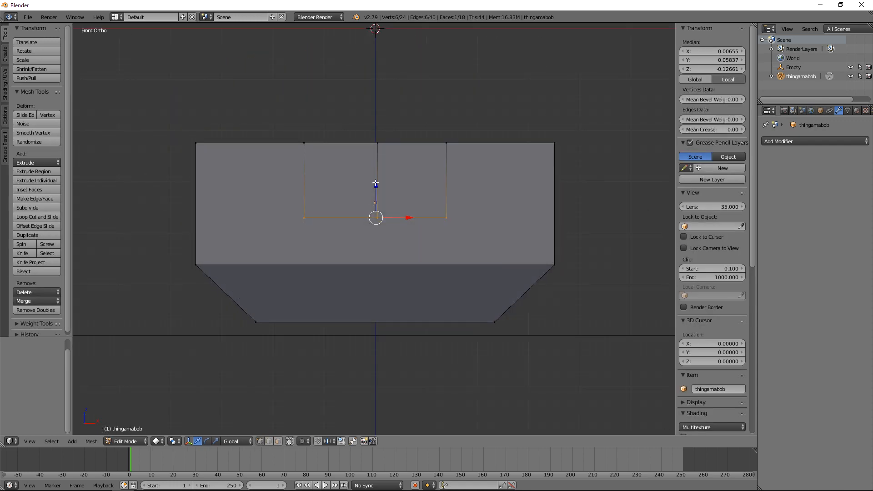
drag(375, 183, 375, 138)
middle_drag(375, 137, 374, 205)
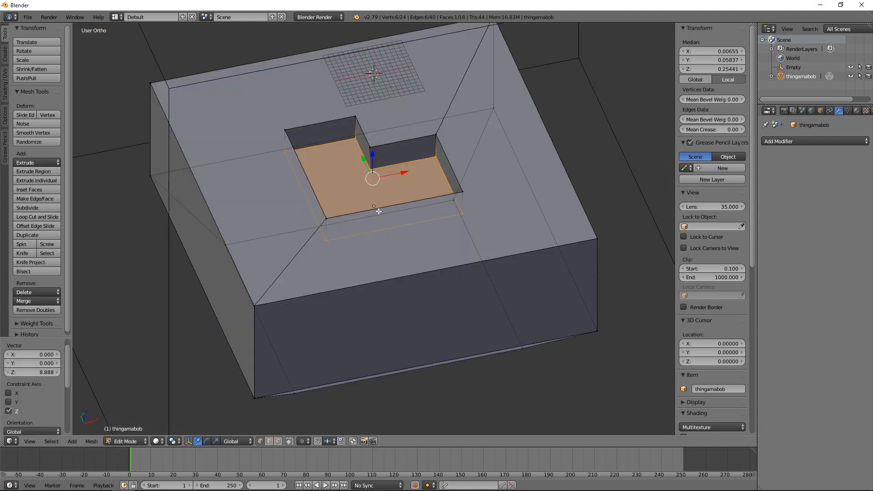
Step: Raise the floor face above the top surface to form an L-shaped boss and inspect it in Object Mode
drag(374, 152, 375, 100)
key(Tab)
middle_drag(457, 282, 452, 264)
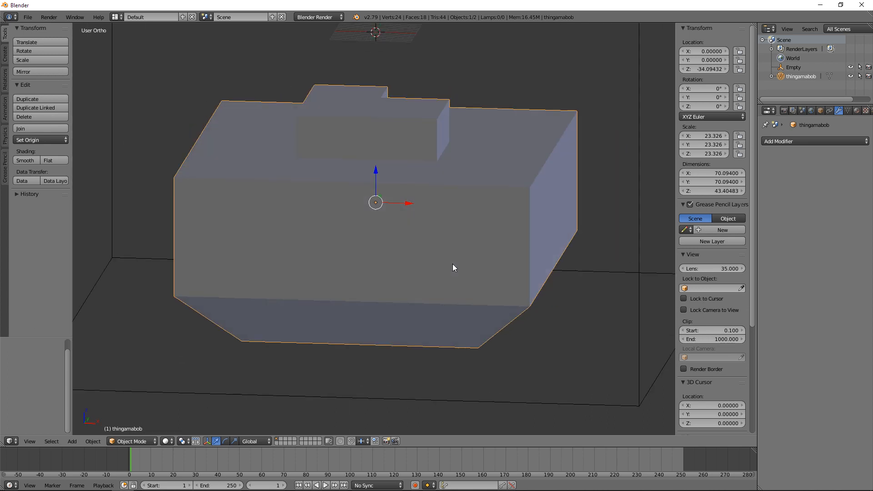
Step: In Edit Mode wireframe from above, clear the selection and box-select the outer body's vertices, leaving the L-shaped boss unselected
key(KP_1)
key(KP_7)
key(Tab)
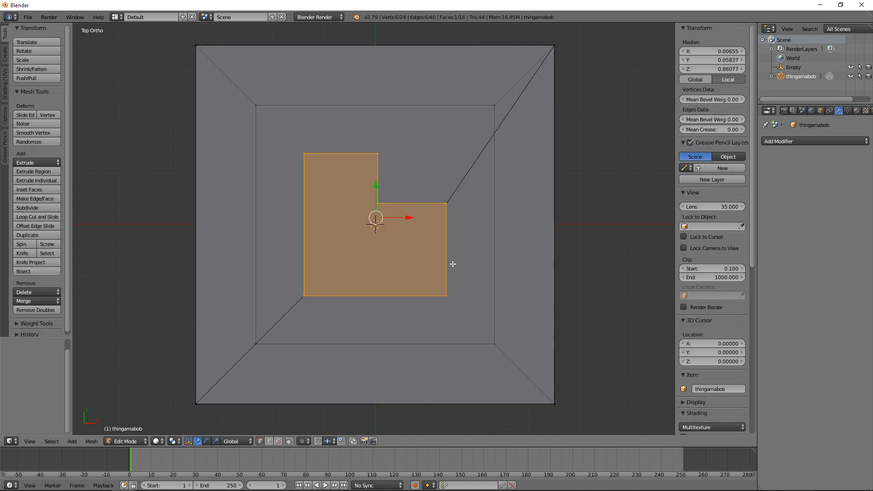
key(z)
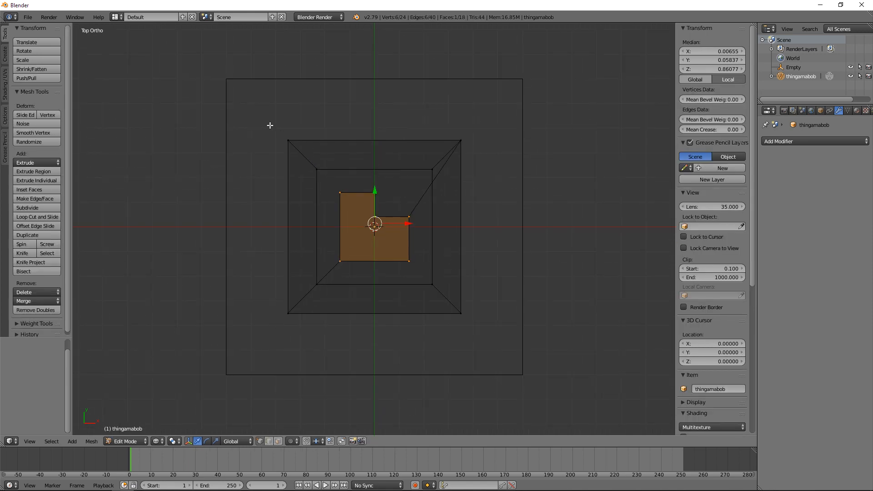
key(a)
key(a)
key(a)
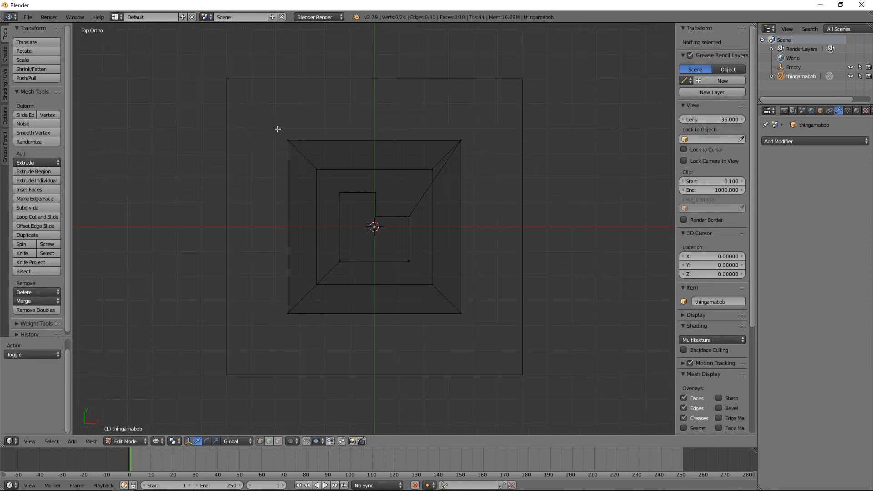
key(b)
drag(255, 113, 503, 177)
key(b)
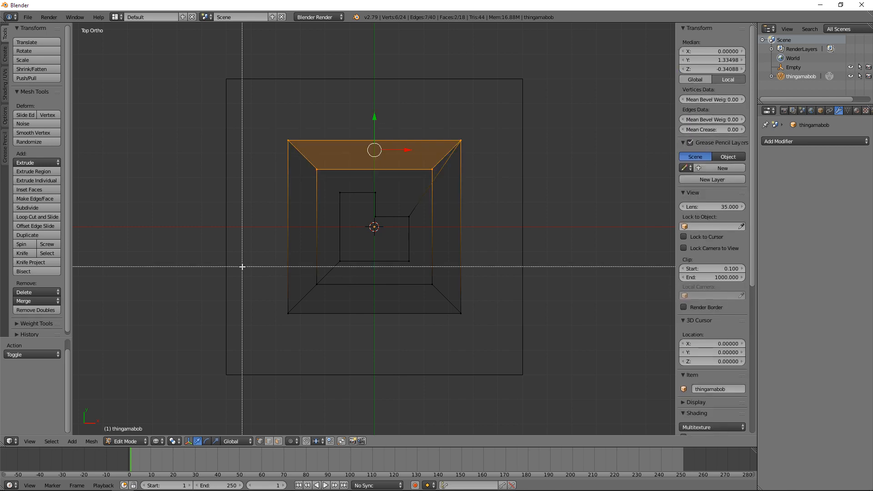
drag(249, 269, 483, 341)
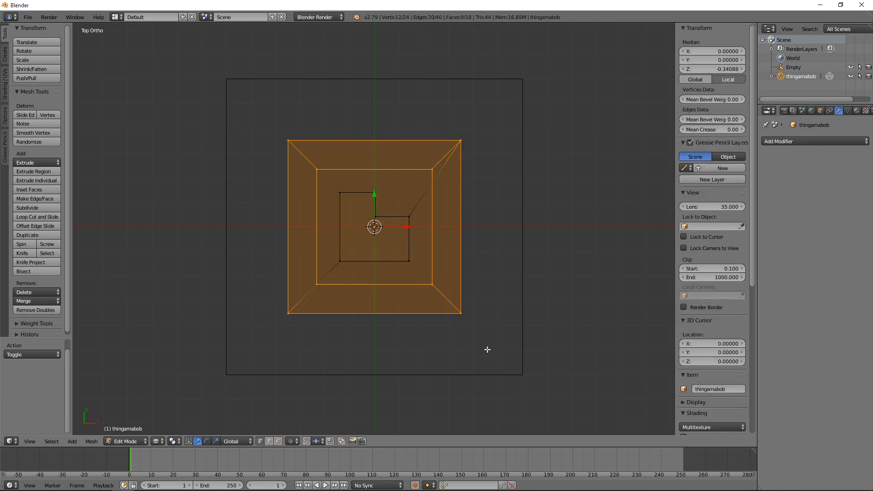
Step: Scale the selected outer body down along Y to about 41.5 units and return to solid Object Mode
middle_drag(488, 349, 506, 300)
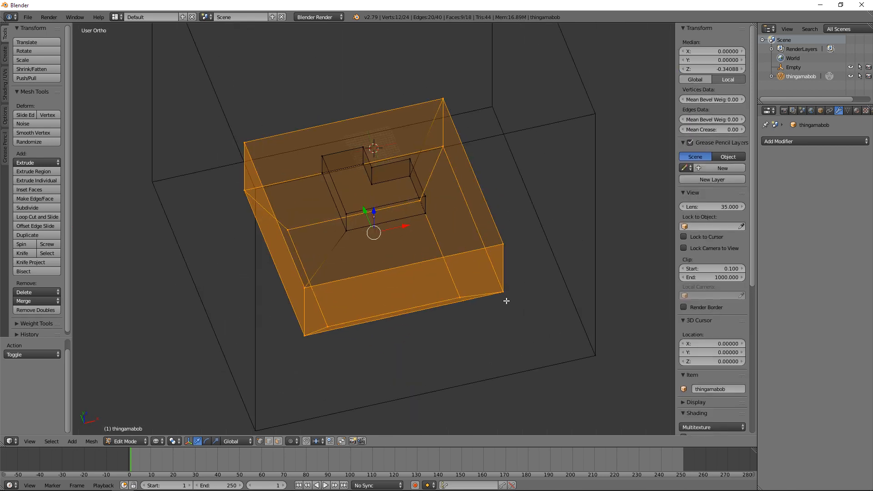
key(s)
key(x)
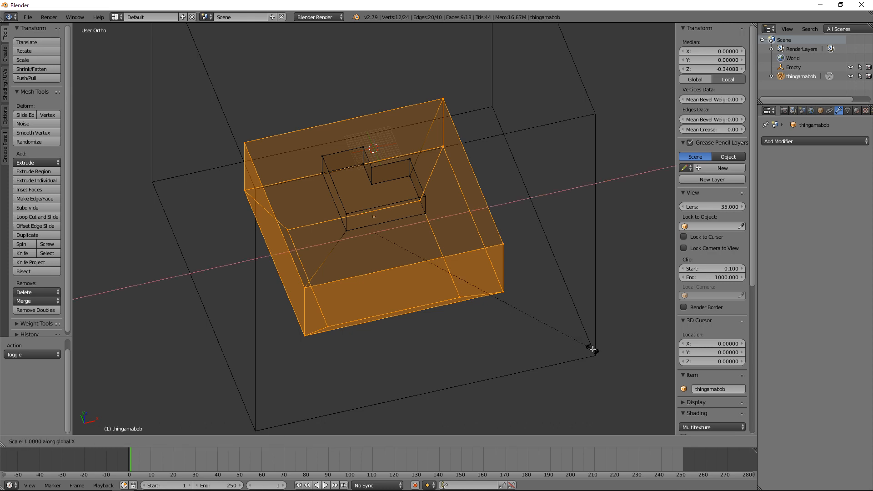
key(y)
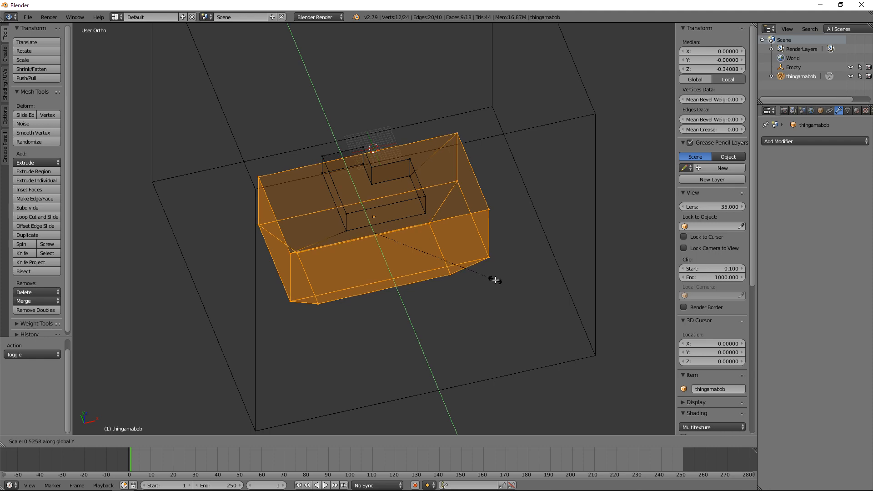
click(506, 297)
key(Tab)
key(z)
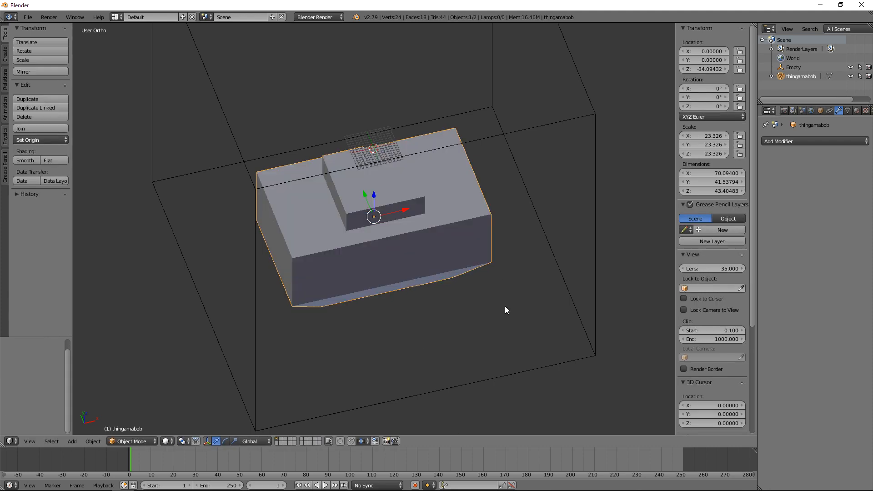
Step: Inspect the narrowed body and its L-shaped boss in front view and from several angles
mouse_move(505, 307)
middle_down()
mouse_move(394, 259)
mouse_move(318, 253)
mouse_move(312, 296)
mouse_move(446, 304)
middle_up()
key(KP_1)
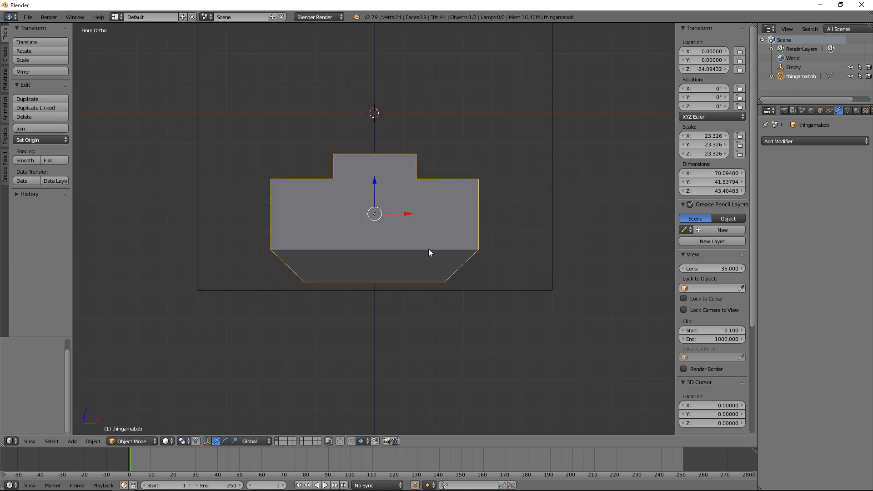
scroll(436, 251, up, 3)
scroll(446, 253, down, 1)
shift+middle_drag(456, 226, 459, 282)
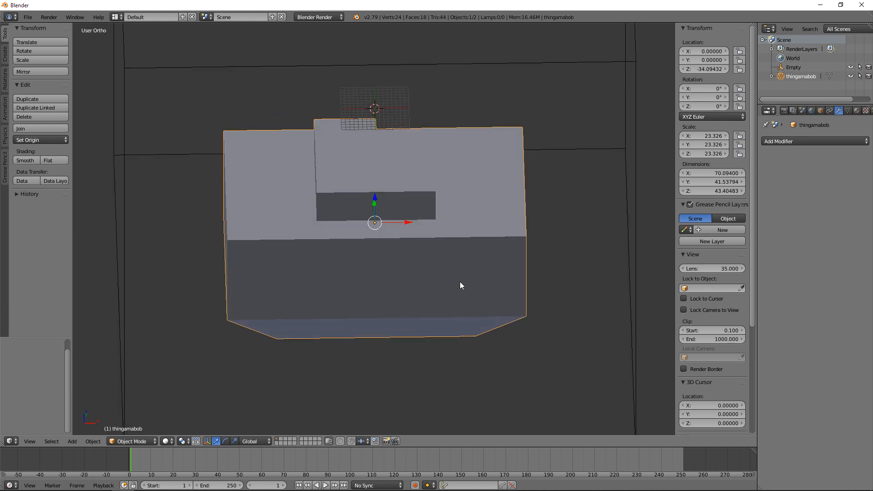
key(KP_1)
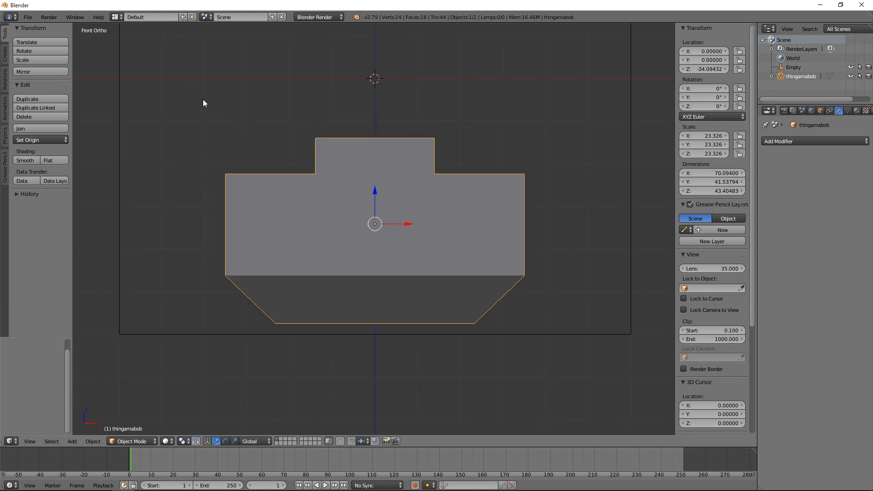
key(shift+a)
mouse_move(205, 106)
middle_drag(448, 220, 427, 269)
key(KP_1)
Step: In Edit Mode, try Circle Select on two corners of the body's top edge and the adjoining boss side, and clear the selection
key(Tab)
key(a)
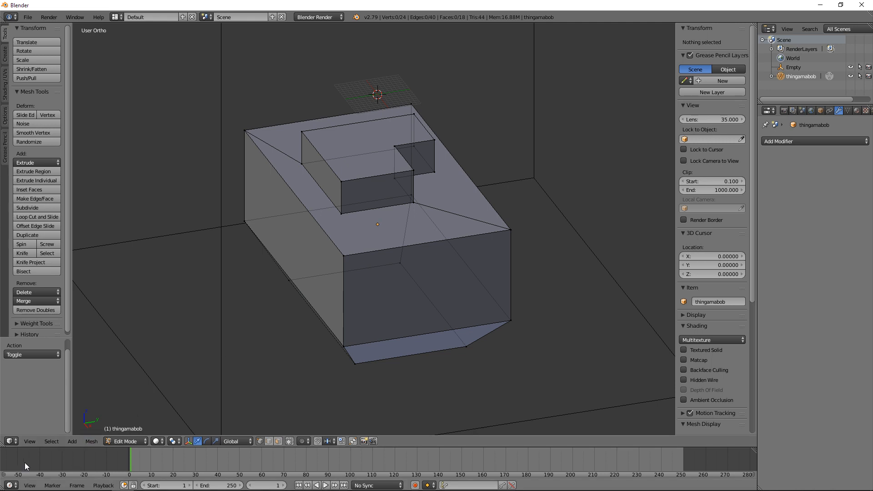
click(52, 442)
click(48, 442)
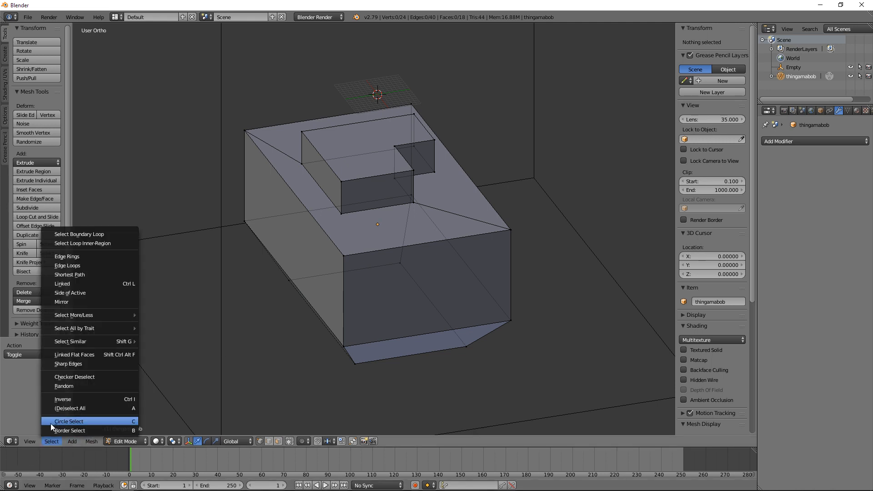
click(50, 421)
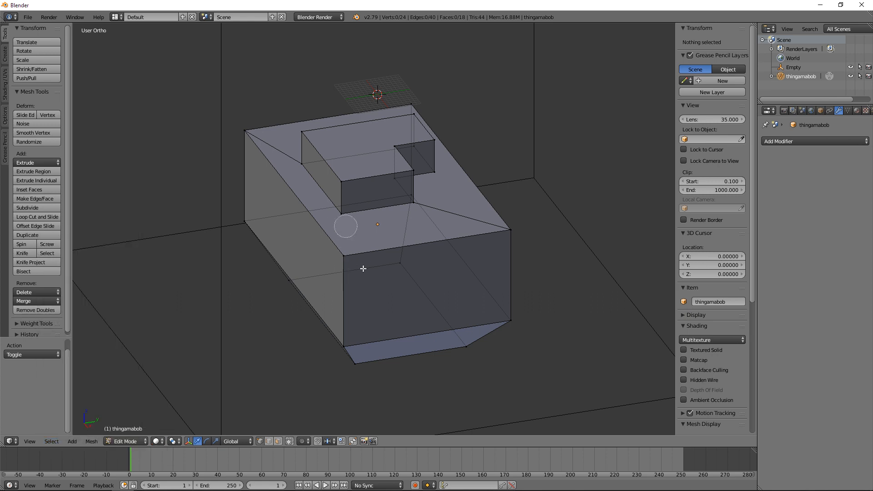
scroll(339, 277, down, 5)
scroll(339, 277, up, 3)
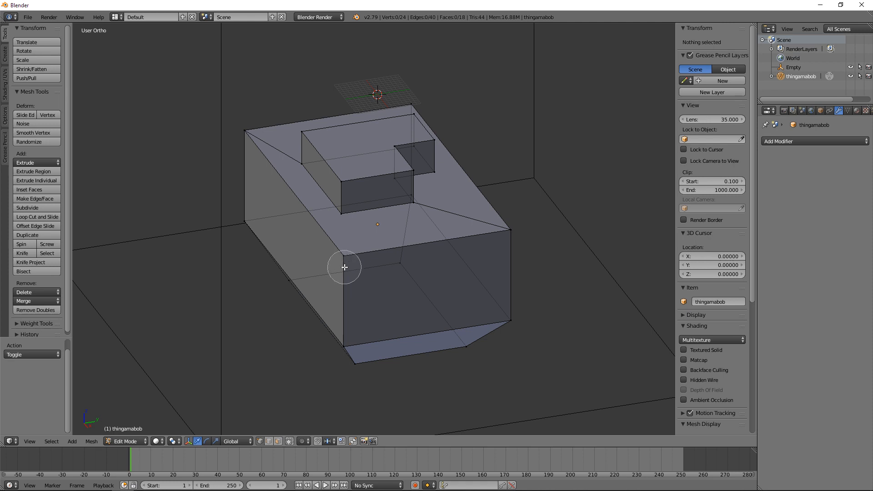
click(345, 268)
click(249, 137)
mouse_move(282, 165)
mouse_down()
mouse_move(307, 140)
mouse_move(350, 221)
mouse_up()
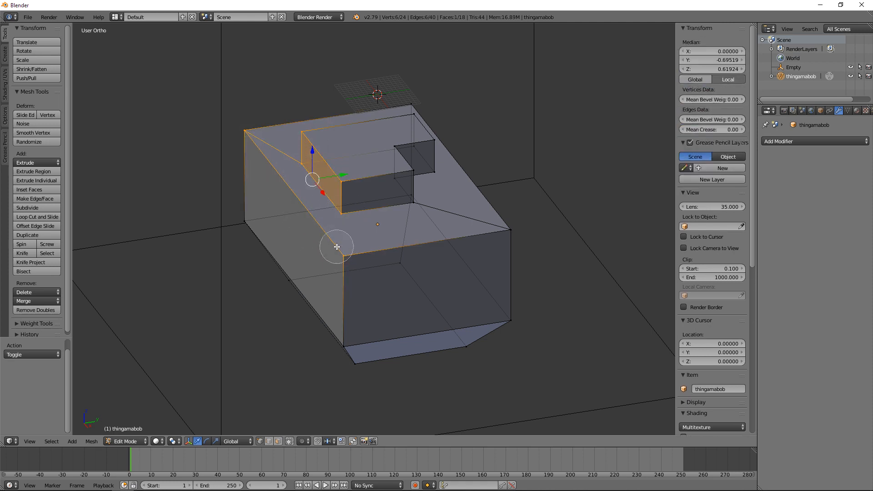
key(Escape)
middle_drag(297, 209, 319, 199)
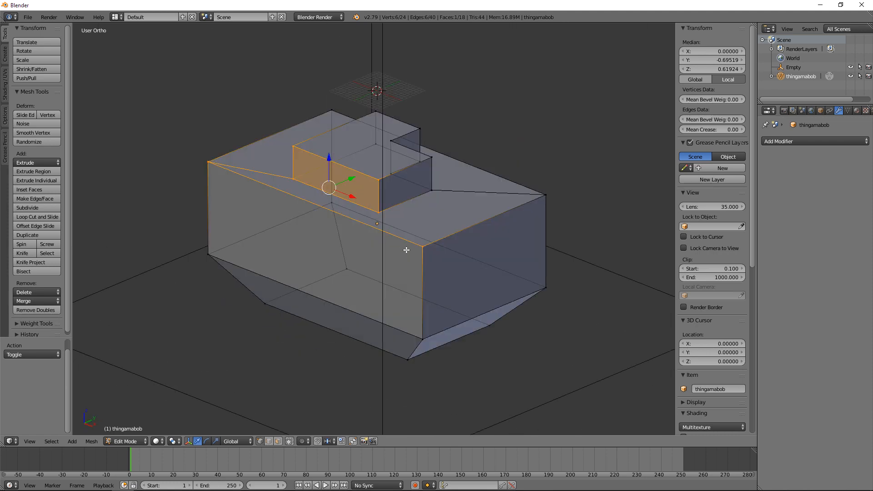
shift+middle_drag(406, 250, 419, 230)
key(a)
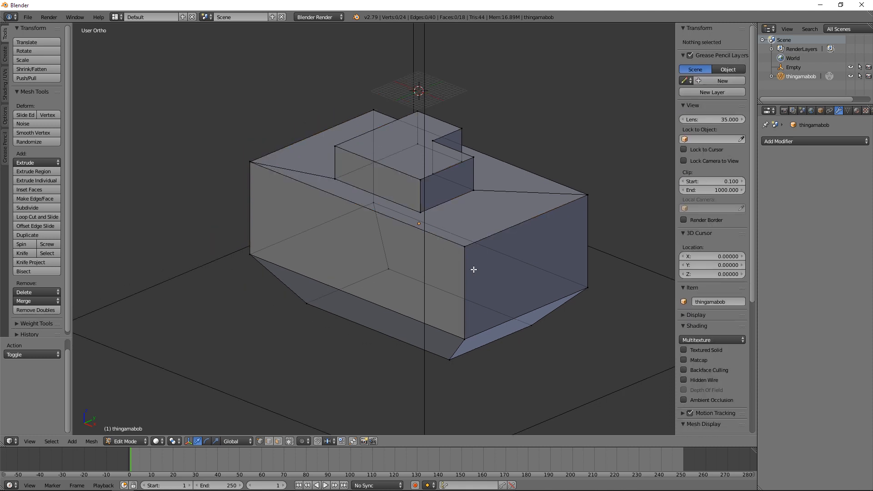
Step: Select the six top vertices of the L-shaped boss and extrude that face upward about 4.5
key(KP_1)
middle_drag(451, 233, 444, 308)
key(Tab)
key(Tab)
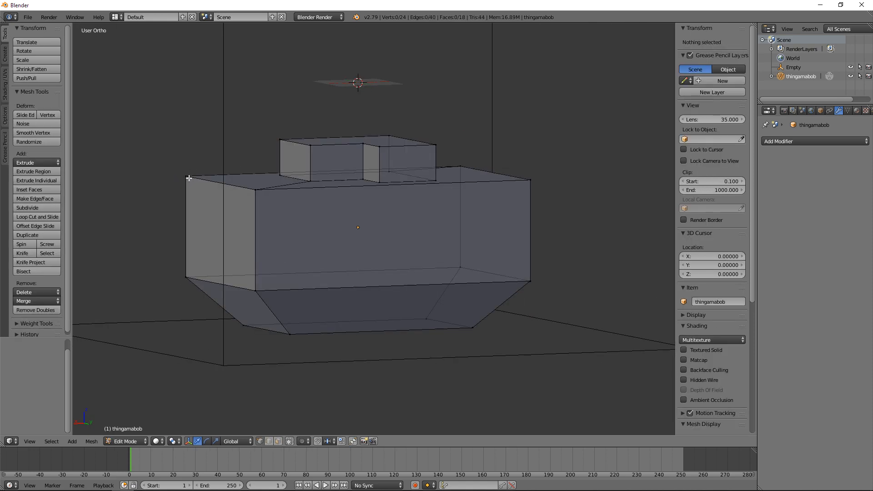
right_click(295, 142)
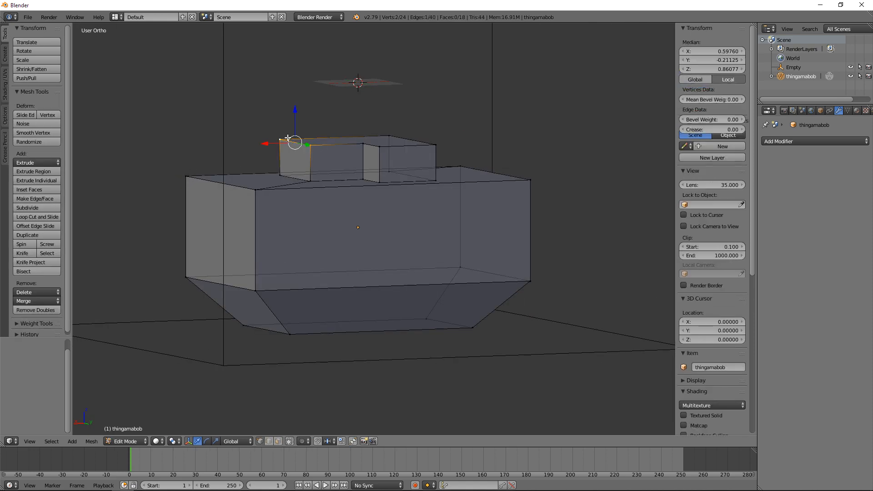
shift+right_click(350, 144)
shift+right_click(389, 126)
shift+right_click(400, 141)
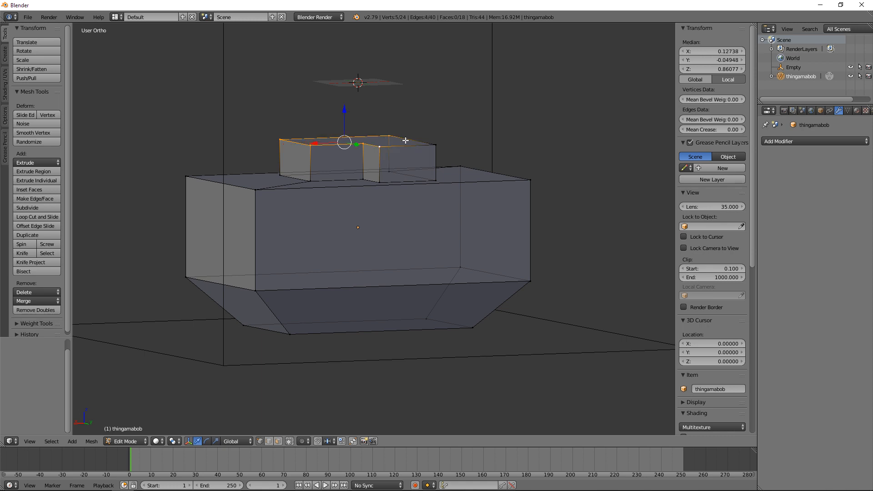
shift+right_click(428, 143)
key(e)
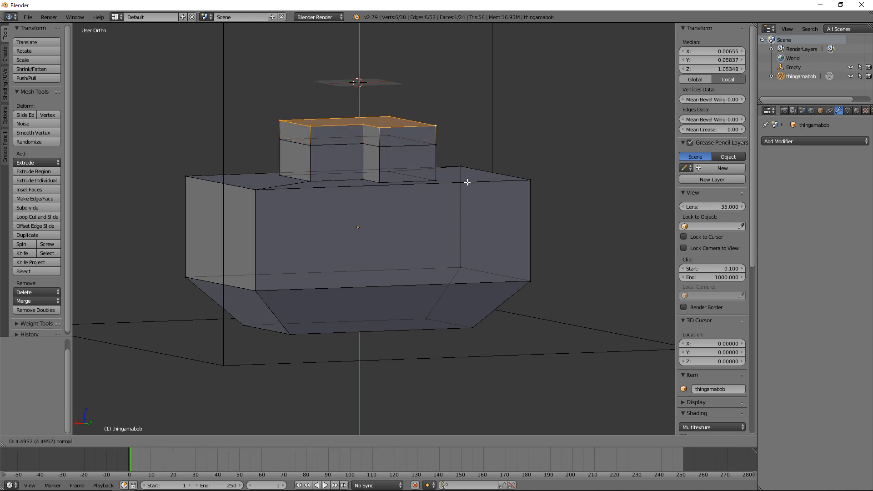
click(467, 182)
Step: Scale the extruded top face to 0.615 and move it -2.453 along Z to form a tapered cap on the boss
key(s)
click(425, 162)
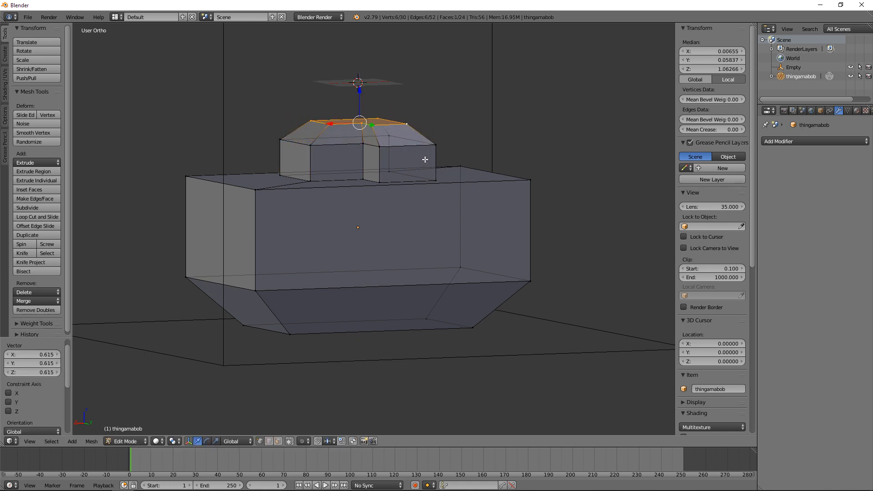
key(KP_1)
key(g)
key(z)
click(425, 170)
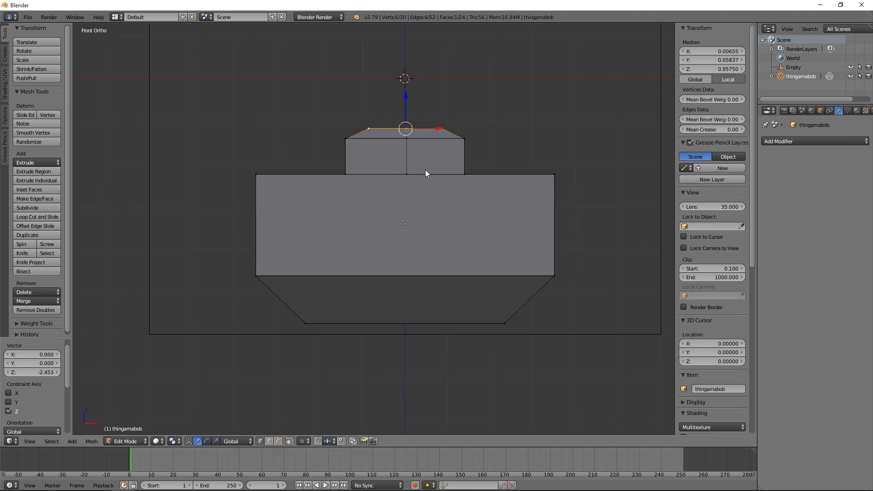
key(Tab)
middle_drag(467, 191, 415, 245)
key(KP_1)
key(Tab)
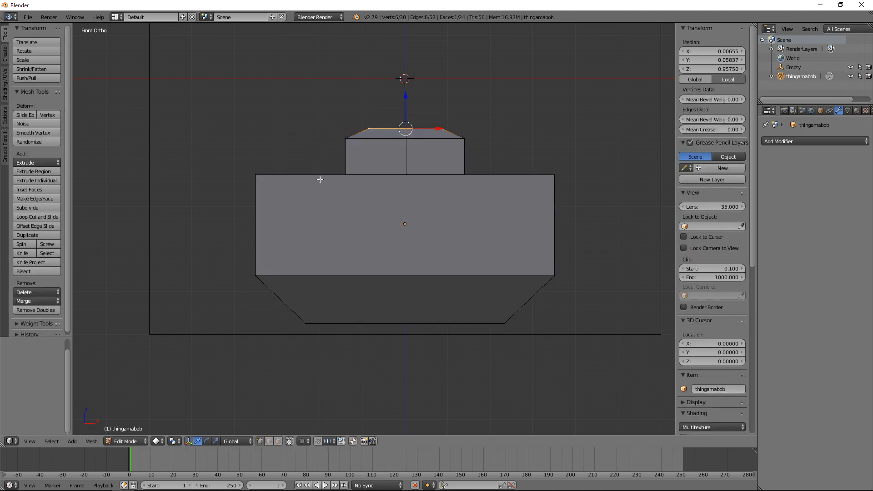
Step: Box-select the boss and the body's upper vertices in wireframe and lower them along Z until the model is about 33.7 high
key(a)
key(z)
key(b)
drag(211, 97, 655, 207)
key(g)
key(z)
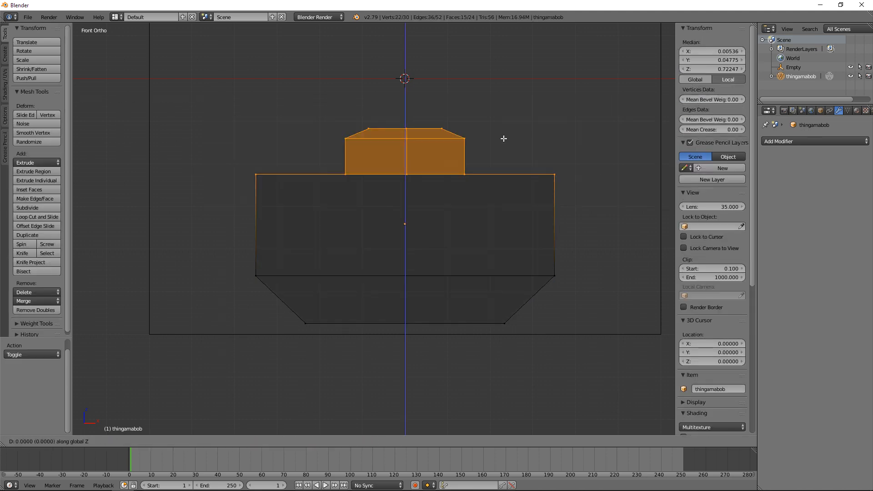
click(503, 189)
key(Tab)
key(z)
mouse_move(503, 189)
middle_down()
mouse_move(373, 247)
mouse_move(446, 277)
mouse_move(478, 267)
middle_up()
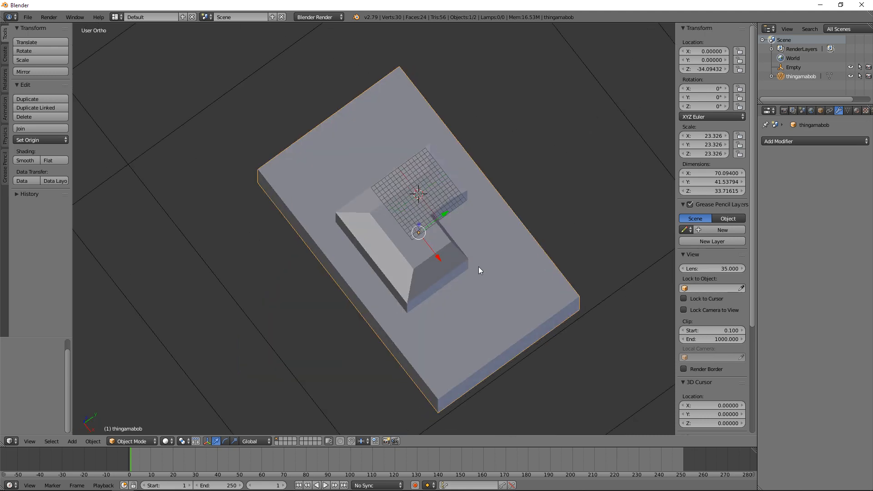
key(KP_1)
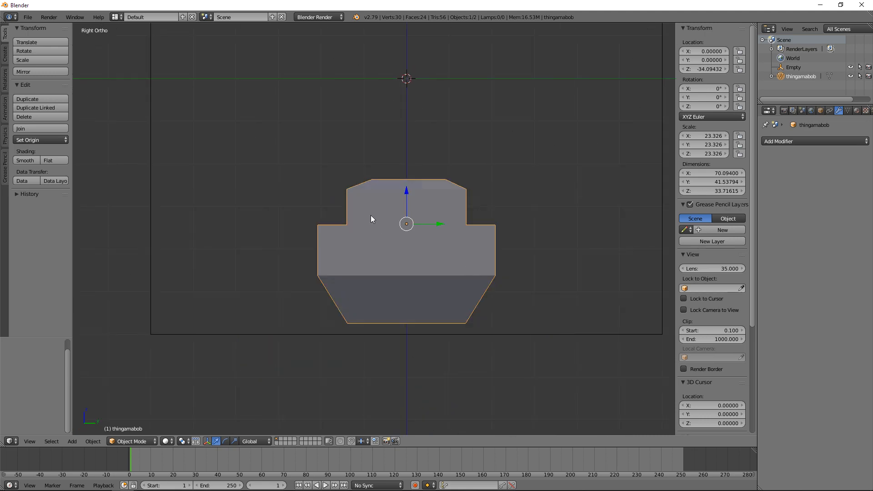
middle_drag(370, 214, 463, 239)
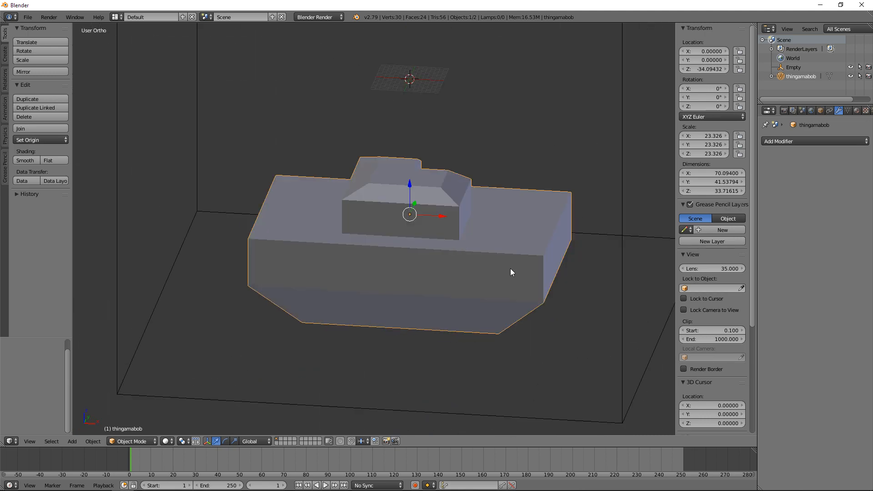
middle_drag(510, 268, 487, 280)
Step: Export the model as an STL into the 3D Files folder, overwriting DEMO.stl
click(28, 16)
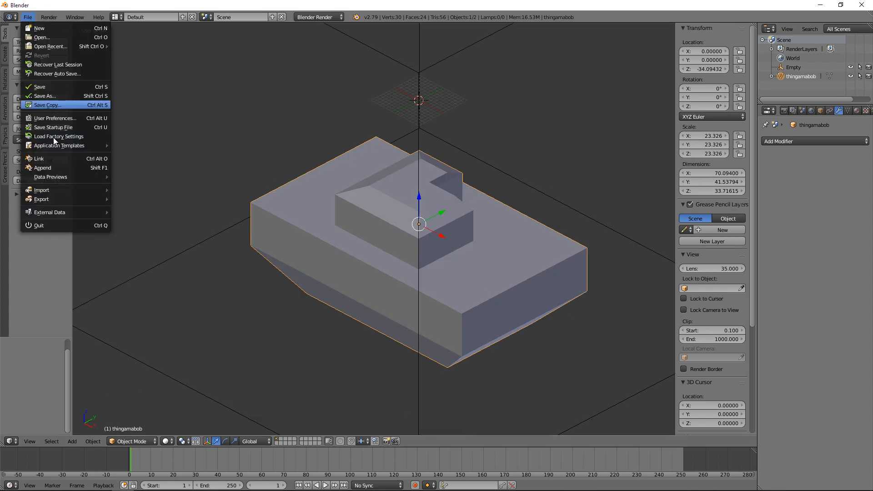
mouse_move(73, 199)
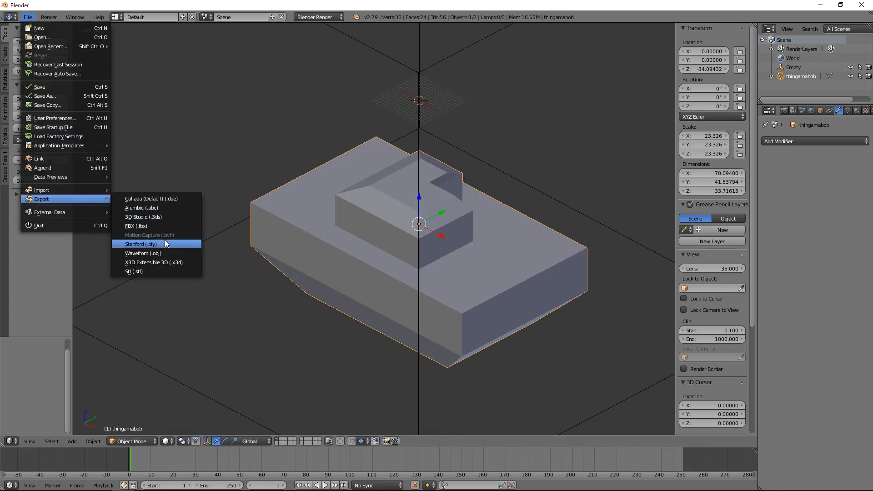
click(162, 271)
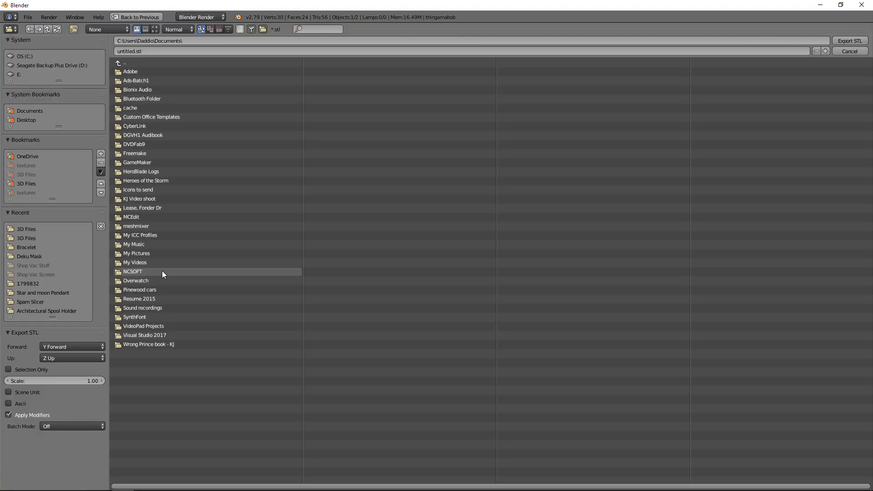
click(222, 42)
text(C:\Users\Daddio\OneDrive - OLD\Documents\3D Files\)
key(Return)
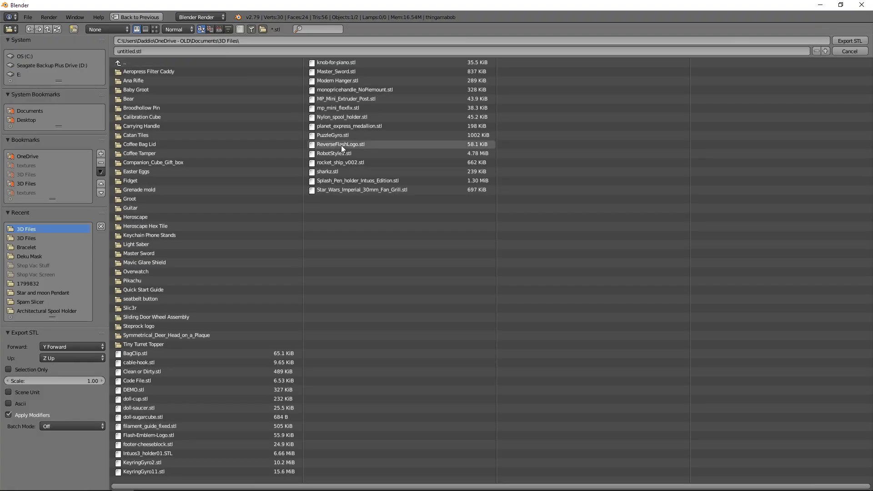
click(142, 391)
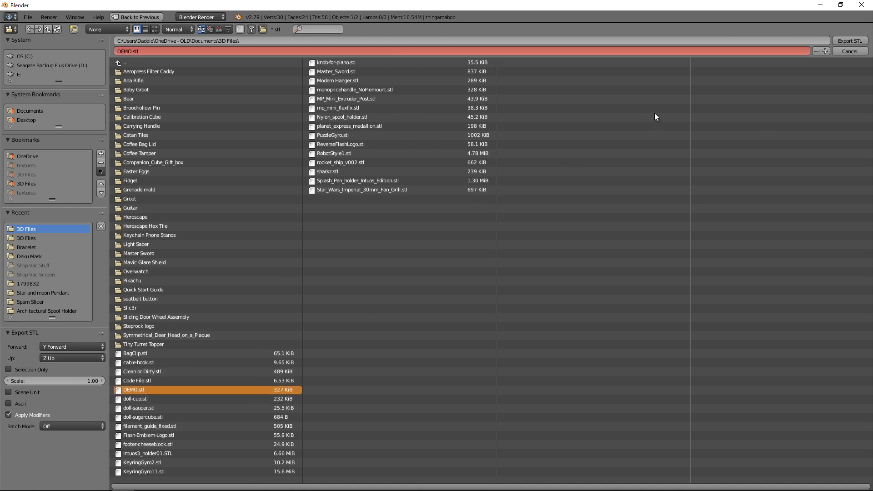
click(849, 40)
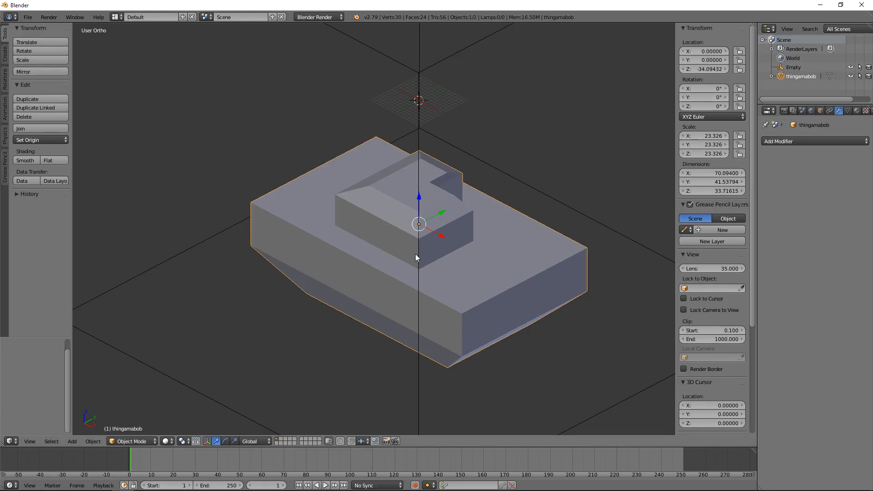
Step: Switch to Ultimaker Cura and load DEMO.stl from the 3D Files folder onto the build plate
click(145, 482)
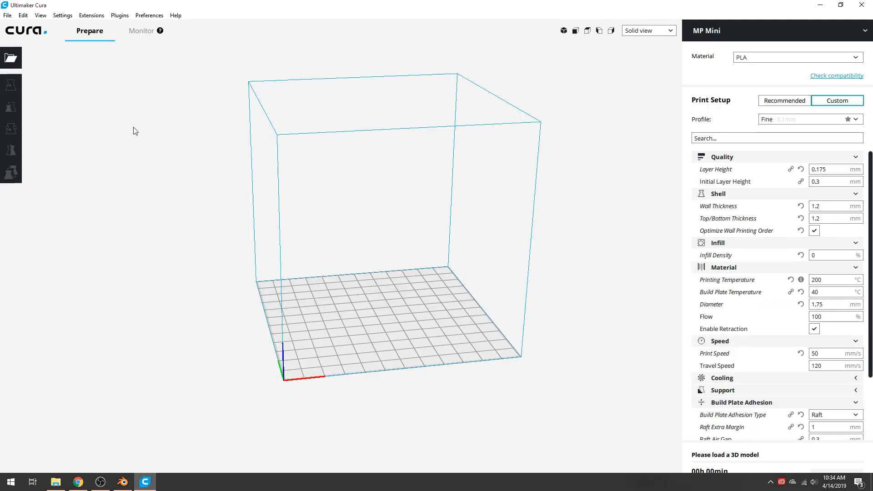
click(13, 57)
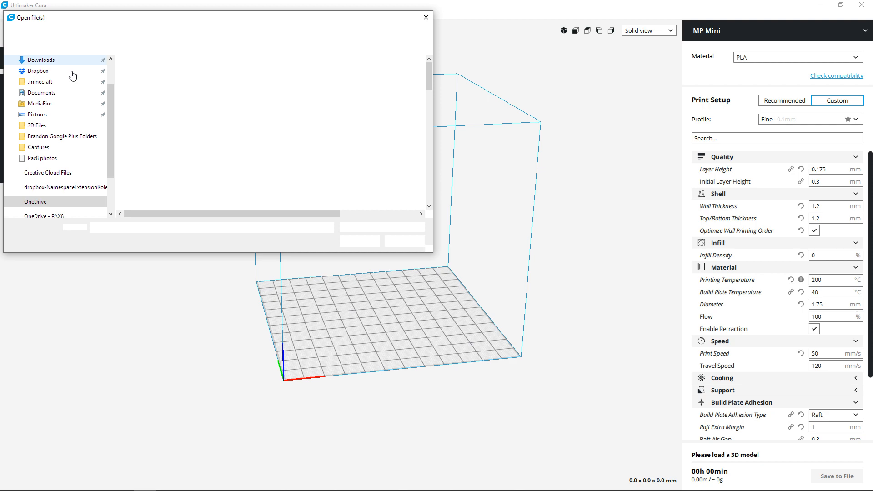
scroll(157, 155, down, 3)
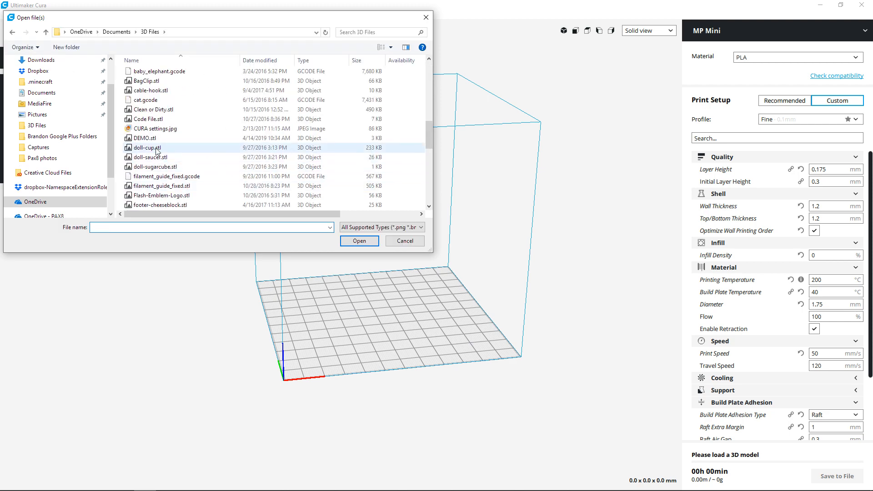
click(145, 138)
click(357, 242)
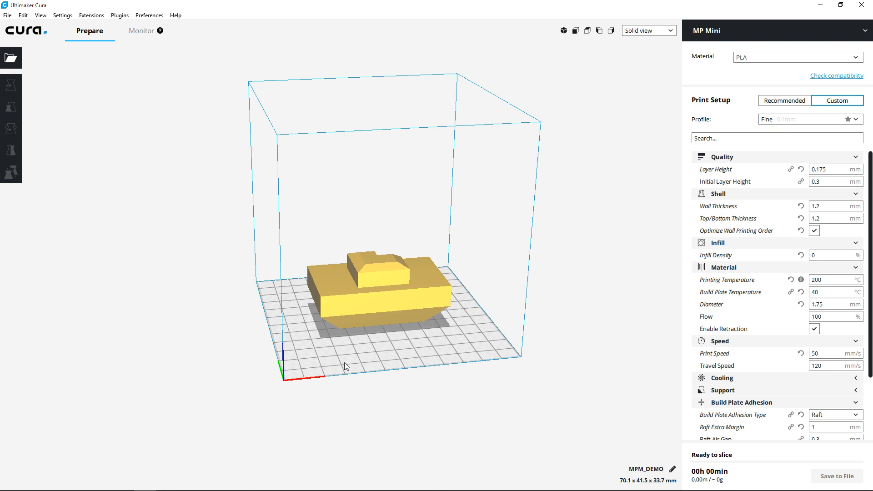
Step: Examine the loaded model on the Cura build plate from several angles and switch back to Blender
right_drag(345, 362, 455, 364)
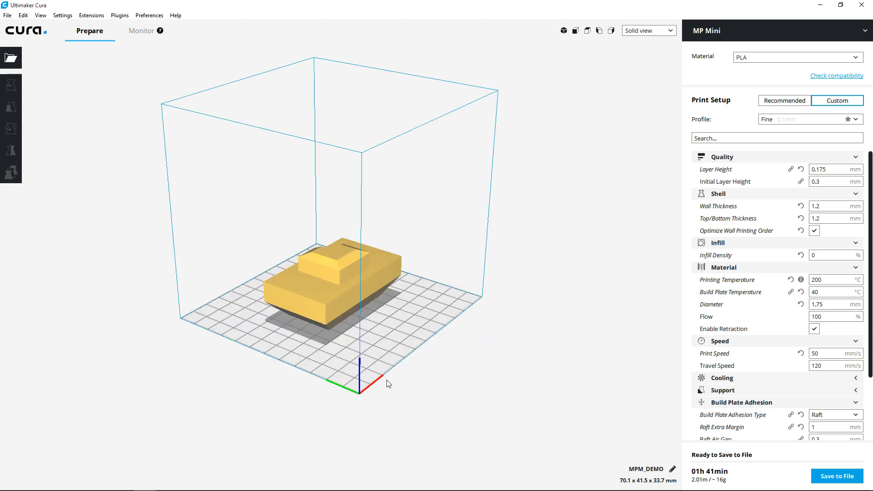
right_drag(369, 390, 462, 377)
key(alt+Tab)
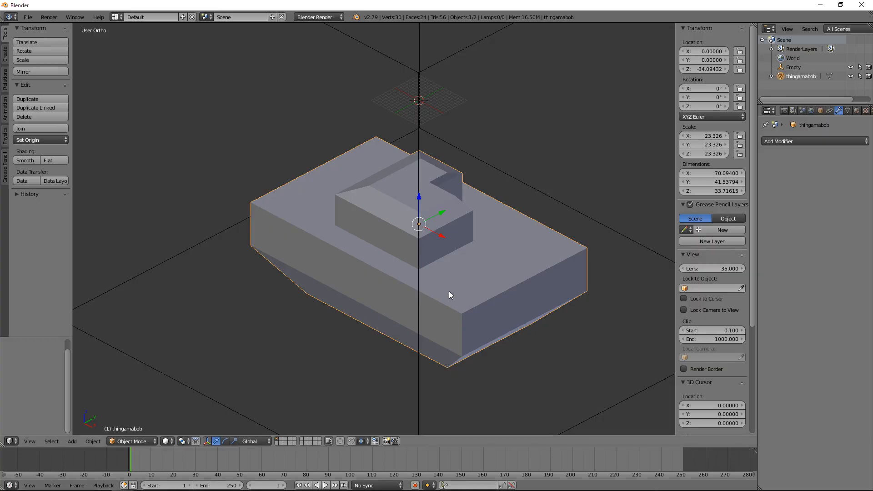
key(alt+Tab)
key(alt+Tab)
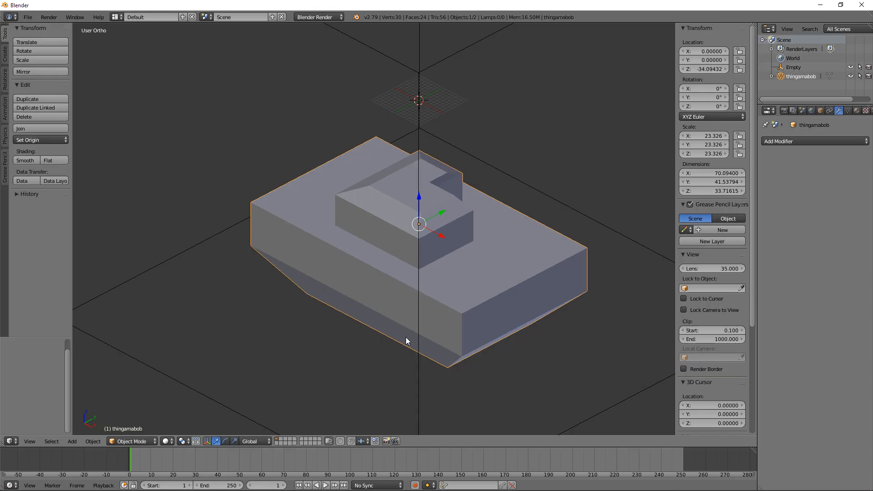
Step: Compare the model's profile in the right and front orthographic views
key(KP_3)
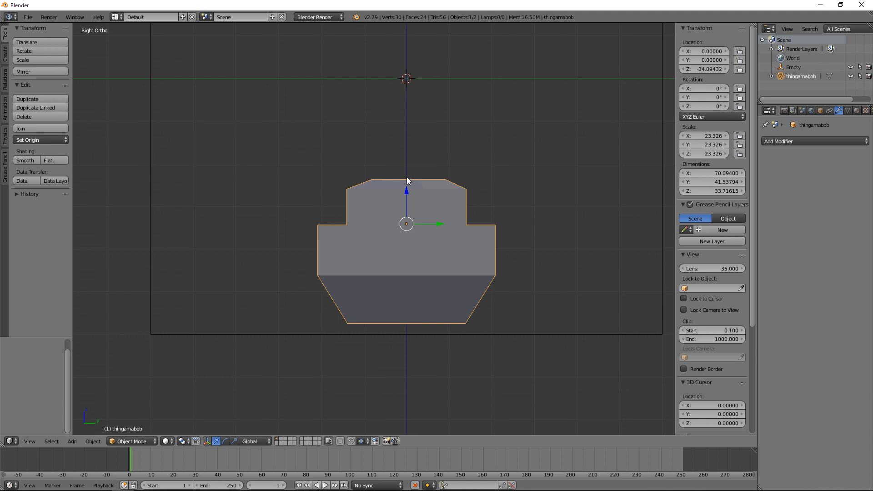
middle_drag(408, 181, 326, 250)
key(KP_1)
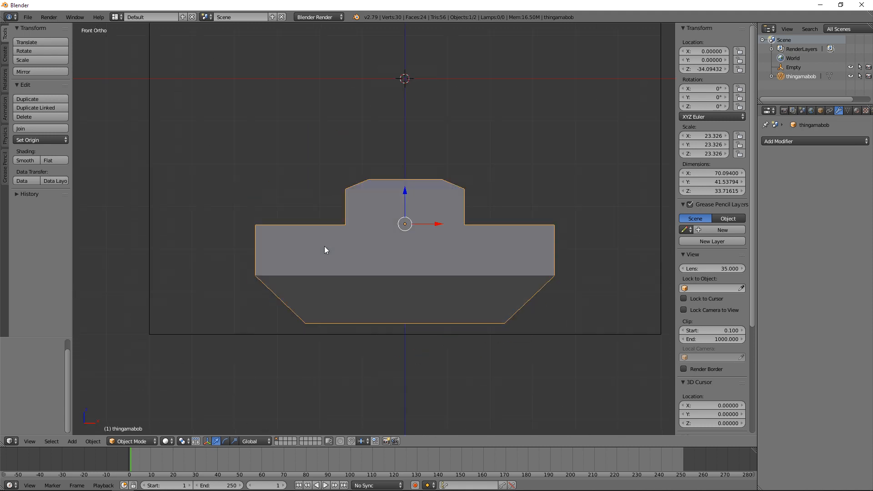
key(KP_3)
key(KP_1)
key(KP_3)
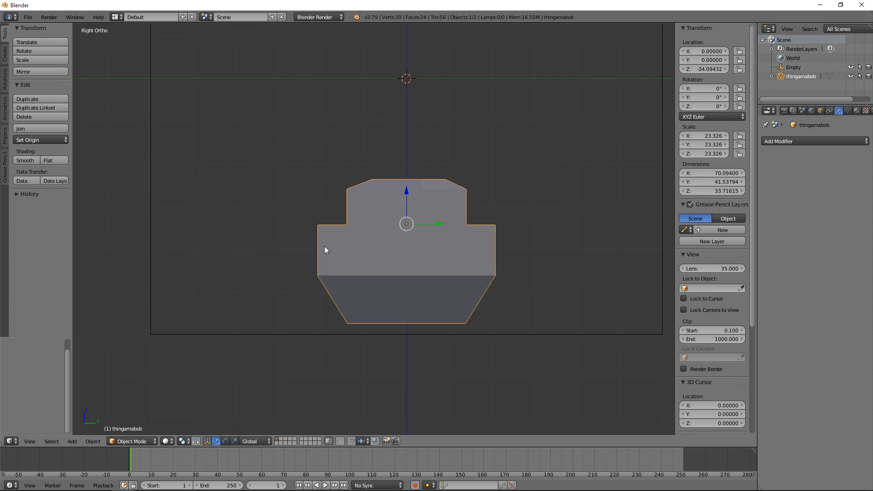
key(Tab)
key(a)
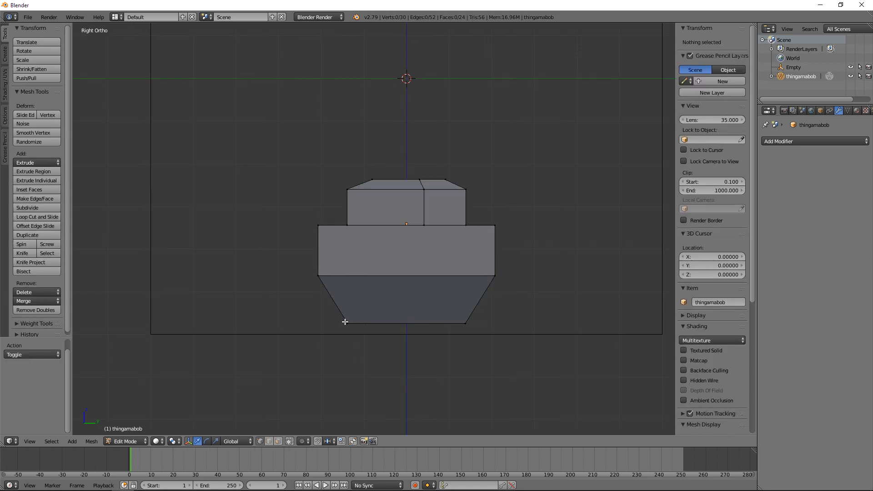
key(Tab)
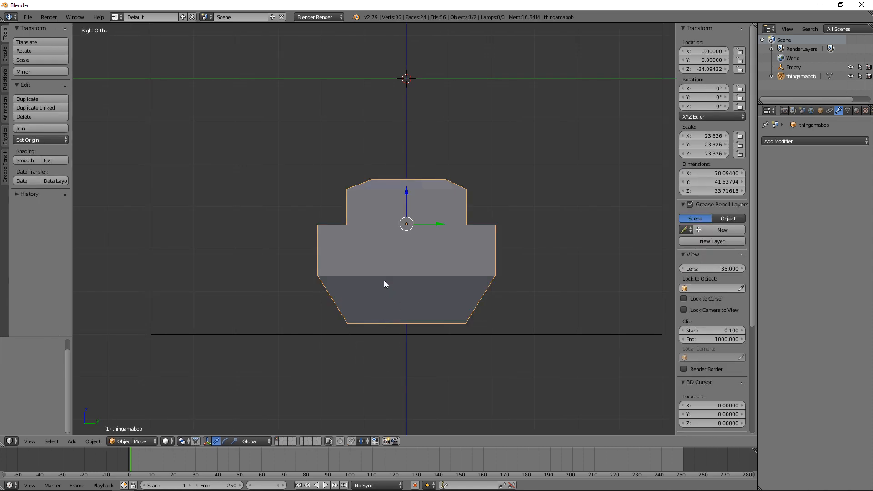
Step: Add a cube, enlarge it, and move it -58.445 along Z to the underside of the body in wireframe
key(shift+a)
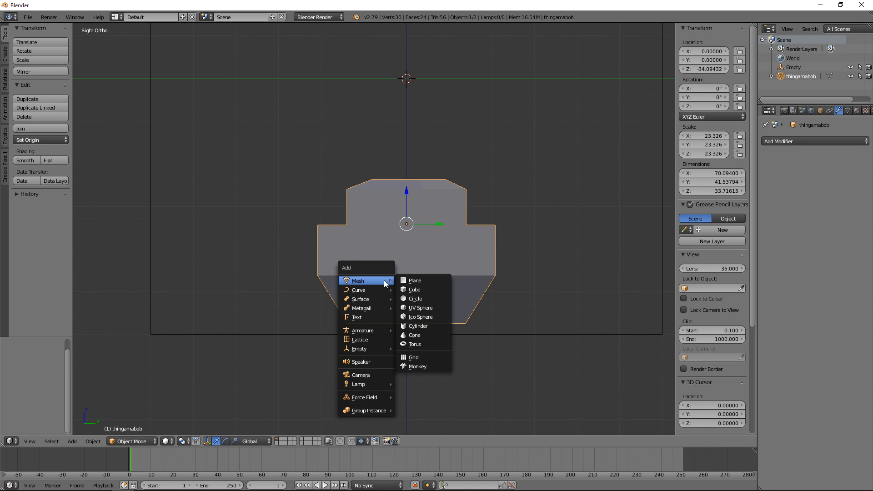
click(421, 291)
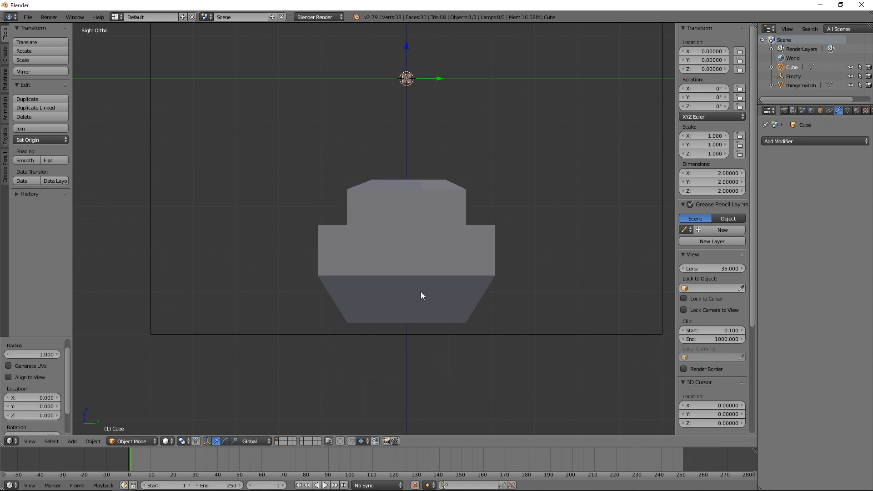
key(s)
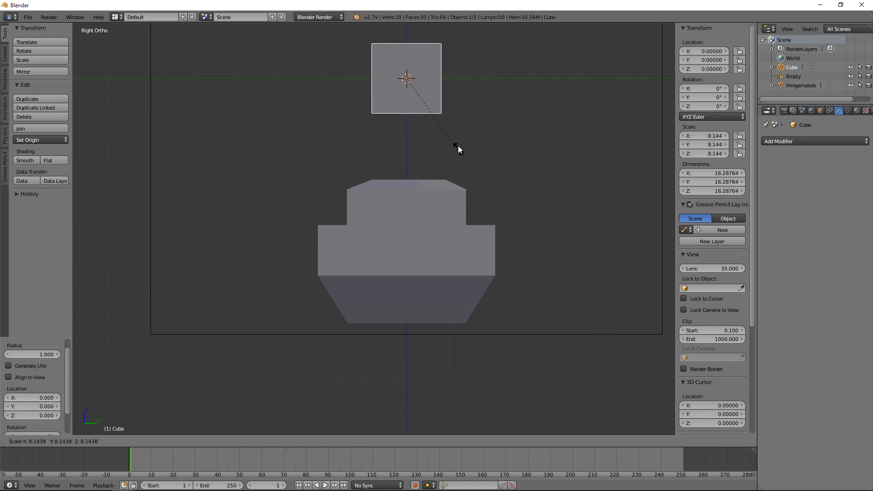
click(441, 119)
mouse_move(407, 42)
mouse_down()
mouse_move(443, 339)
mouse_move(443, 293)
mouse_up()
key(z)
Step: Scale the cube to about 14.4 wide and 24.9 tall, and move it -4.266 along Z
key(s)
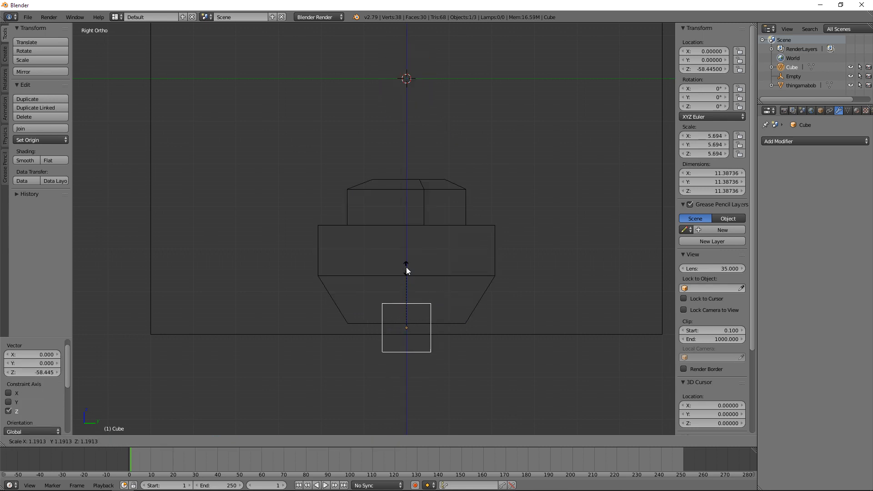
key(z)
click(405, 244)
key(s)
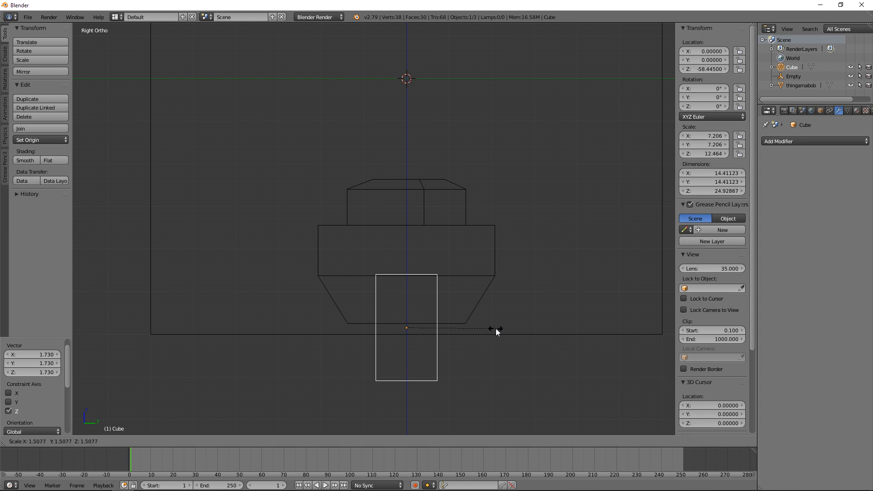
click(496, 329)
key(g)
key(z)
click(481, 308)
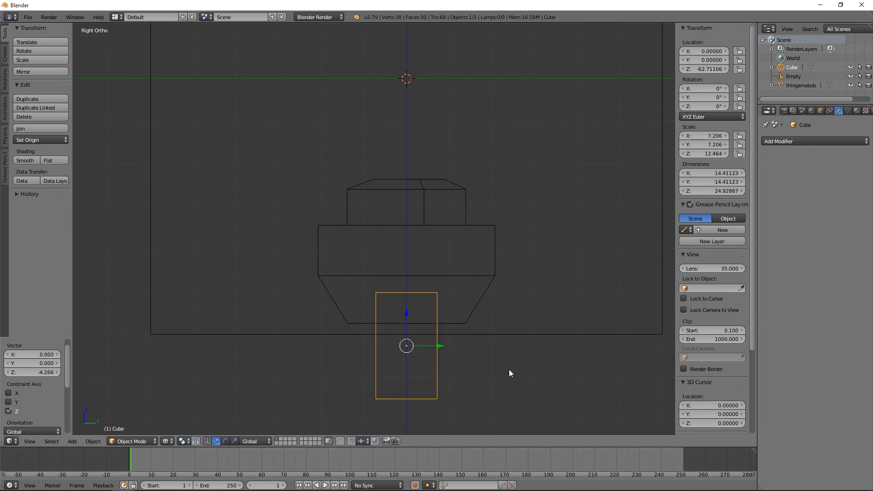
key(z)
Step: Scale the cube by 5.647 along X so it extends past both ends of the body, and lower it 0.960 along Z
middle_drag(511, 369, 454, 377)
key(KP_1)
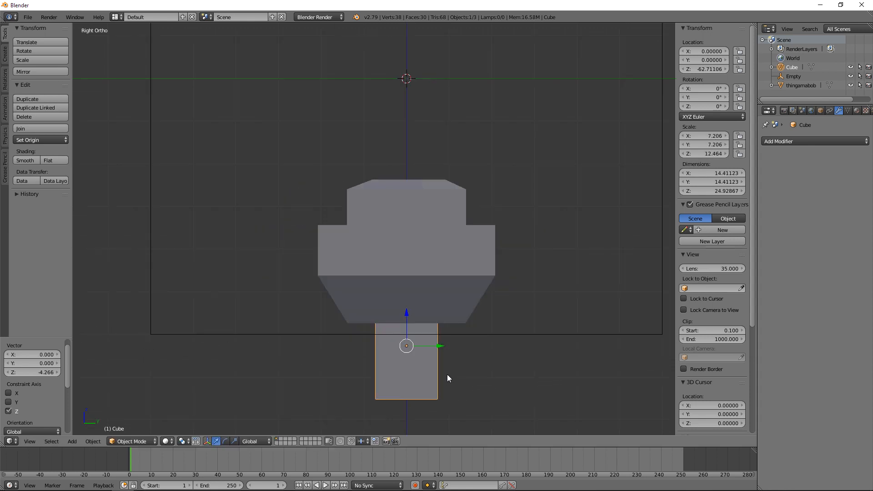
key(s)
key(x)
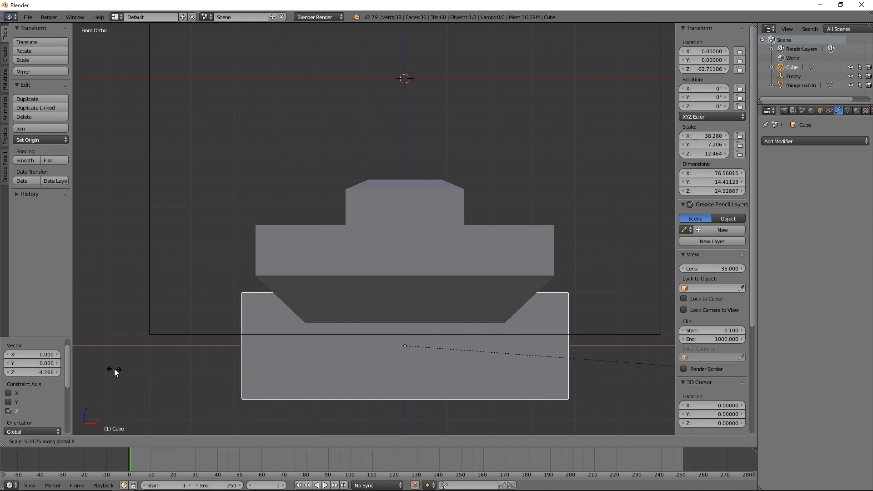
click(134, 370)
middle_drag(190, 362, 294, 363)
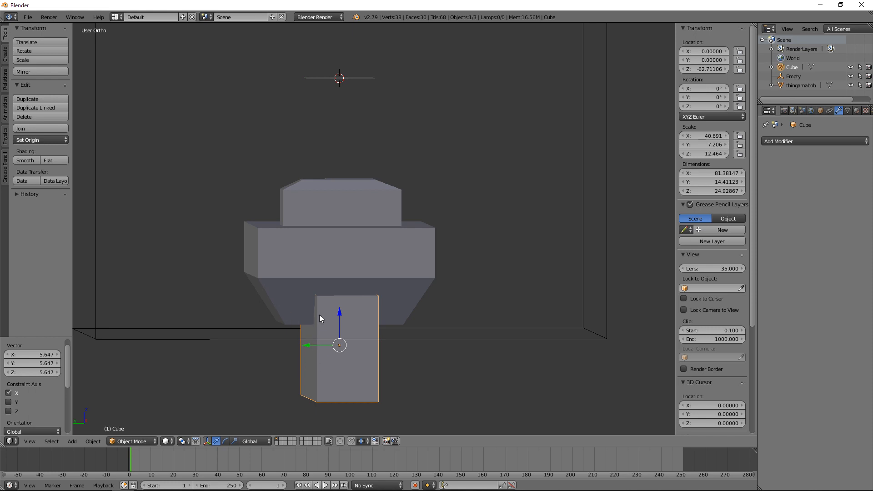
drag(338, 321, 338, 310)
Step: In Edit Mode, box-select the cube's bottom vertices and scale them by 2.570 along Y into a trapezoidal profile
key(KP_1)
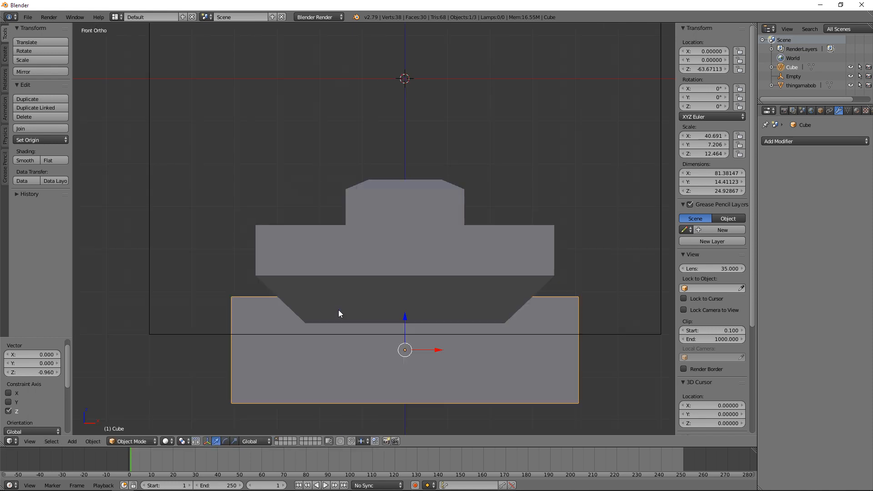
key(KP_3)
key(Tab)
key(a)
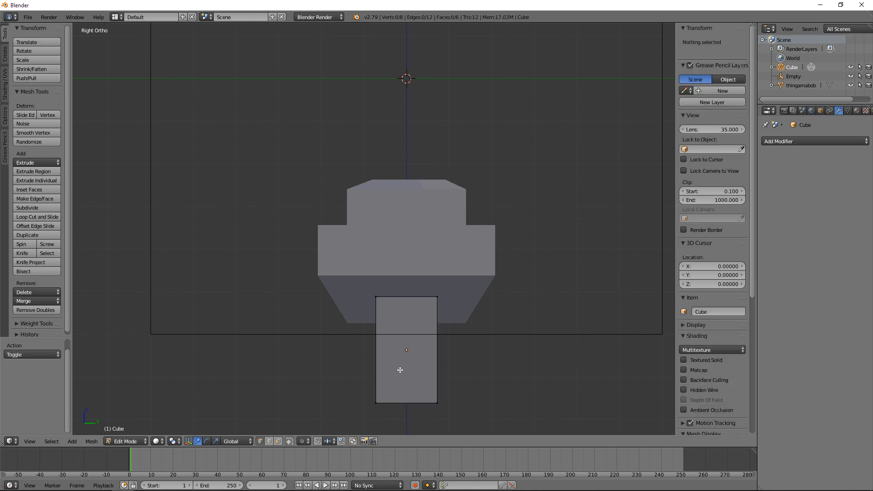
key(z)
key(z)
key(KP_1)
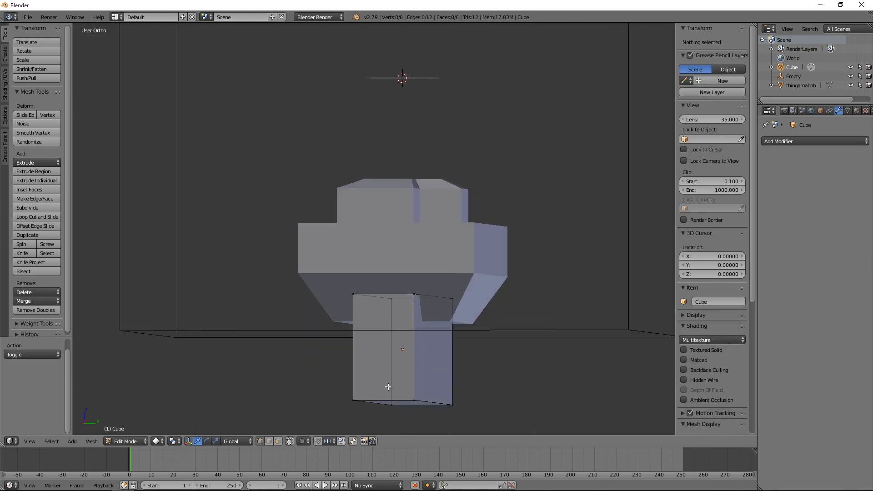
key(KP_3)
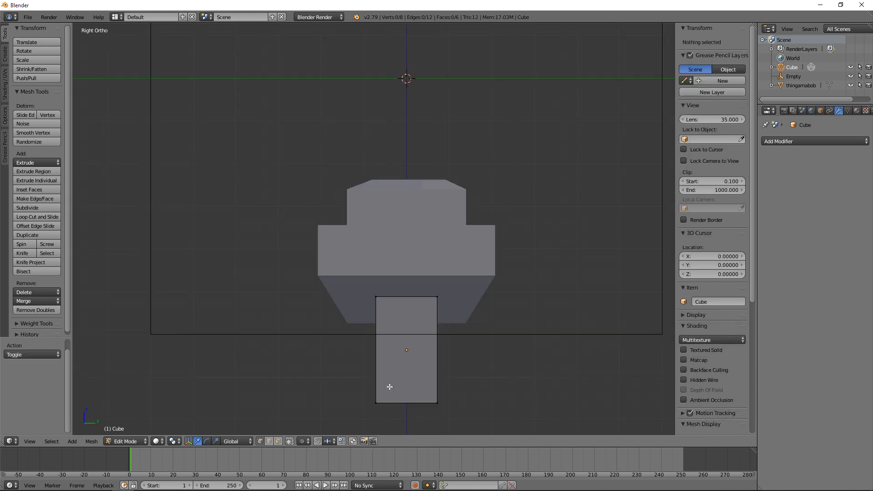
key(b)
drag(295, 384, 493, 423)
key(s)
key(x)
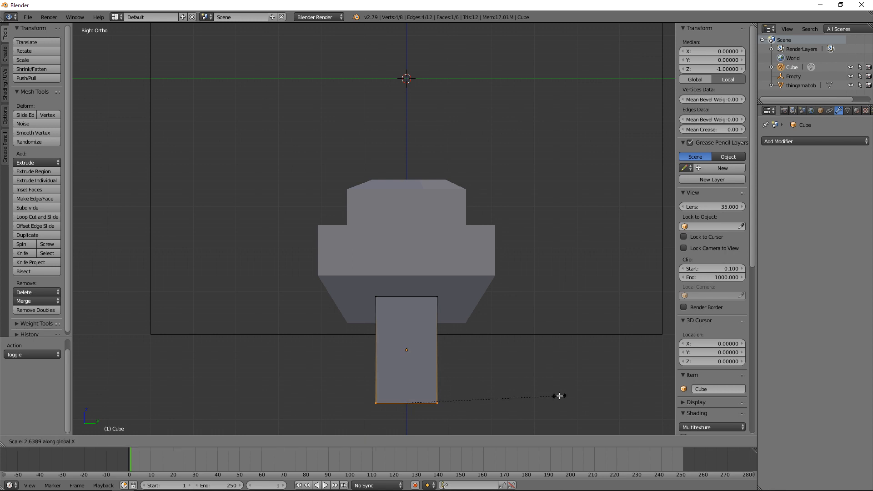
key(y)
click(554, 389)
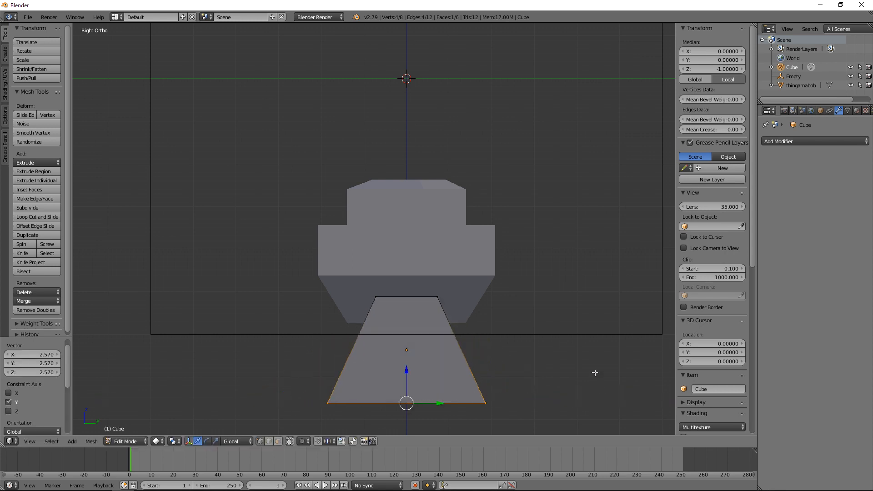
Step: In Object Mode, scale the trapezoidal block to 0.595 along Z and raise it 6.932 along Z into the body
key(Tab)
key(s)
key(z)
click(545, 359)
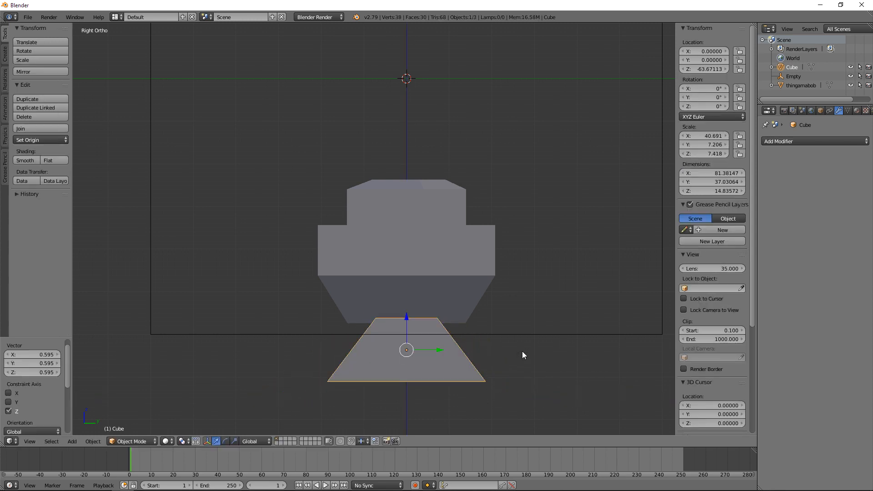
key(g)
key(z)
click(520, 322)
Step: Narrow the trapezoidal block to 0.684 along Y and lower it 0.960 along Z
key(s)
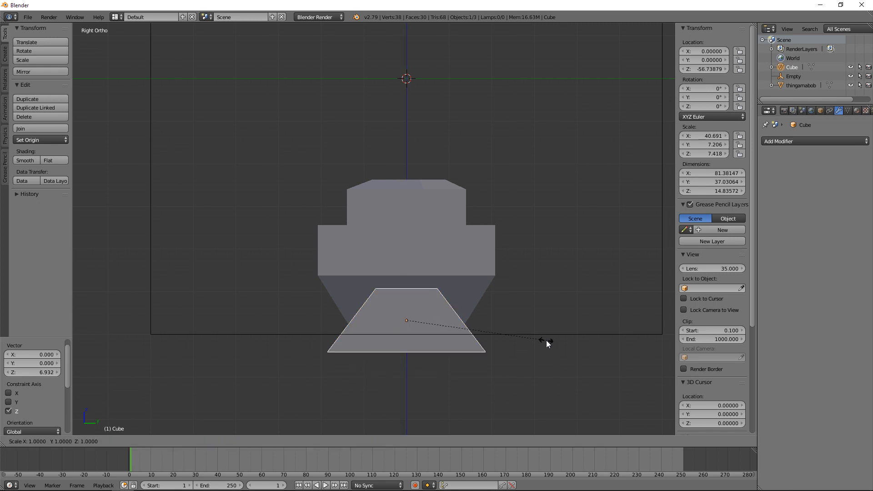
key(y)
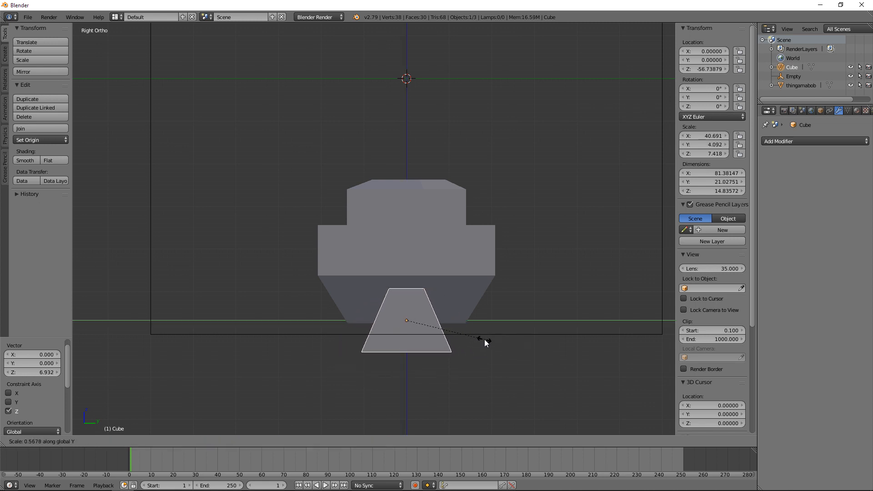
click(501, 339)
key(g)
key(z)
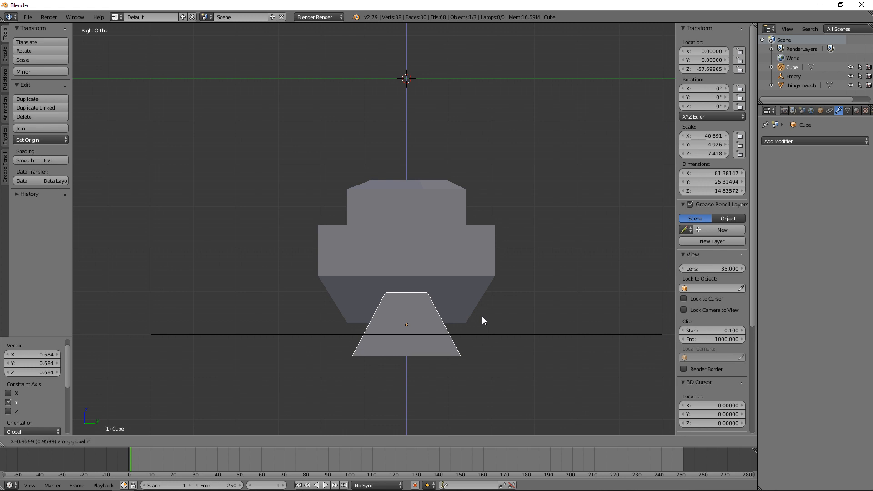
click(482, 316)
Step: Lower the trapezoidal block another 1.661 along Z for a shallower overlap with the body
middle_drag(482, 317, 429, 331)
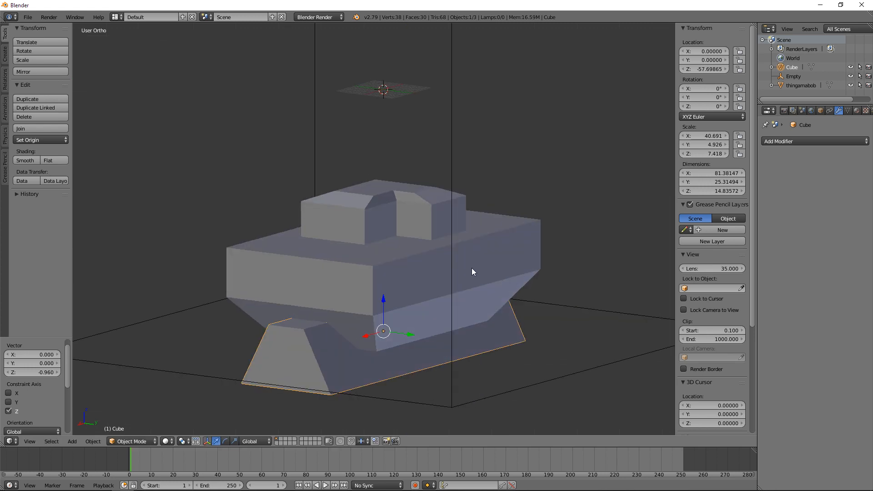
key(g)
key(z)
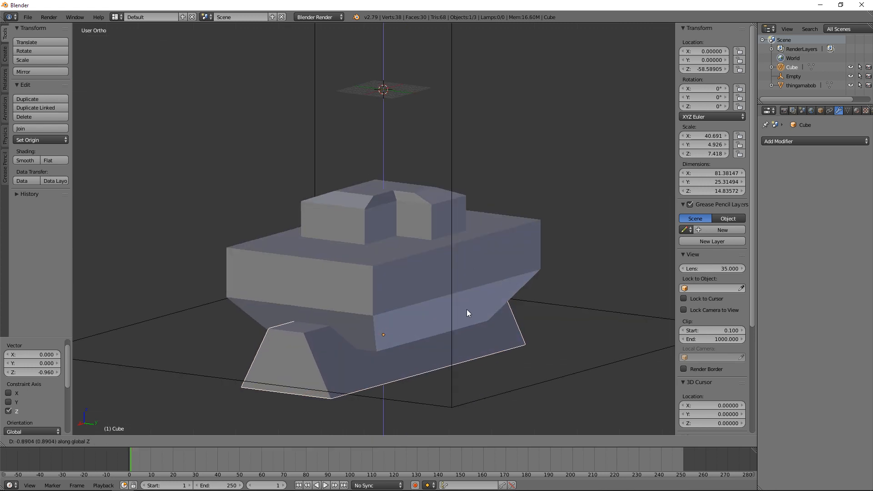
click(462, 339)
Step: Duplicate the trapezoidal block, move the copy 48.100 along Z above the model, and rotate it 180° in the right view
key(KP_1)
key(KP_3)
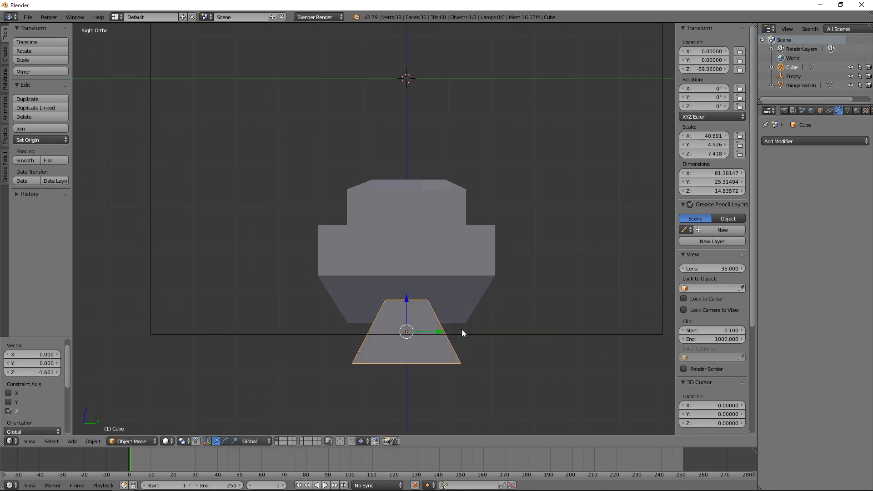
key(shift+d)
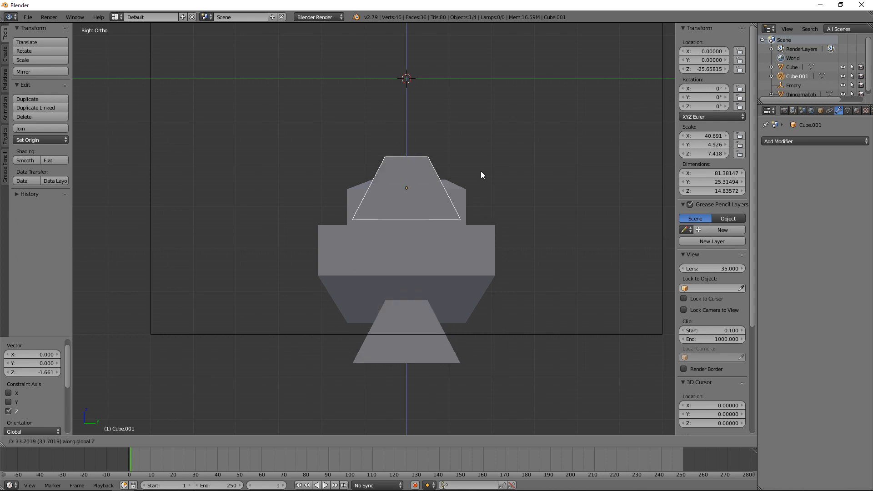
click(476, 125)
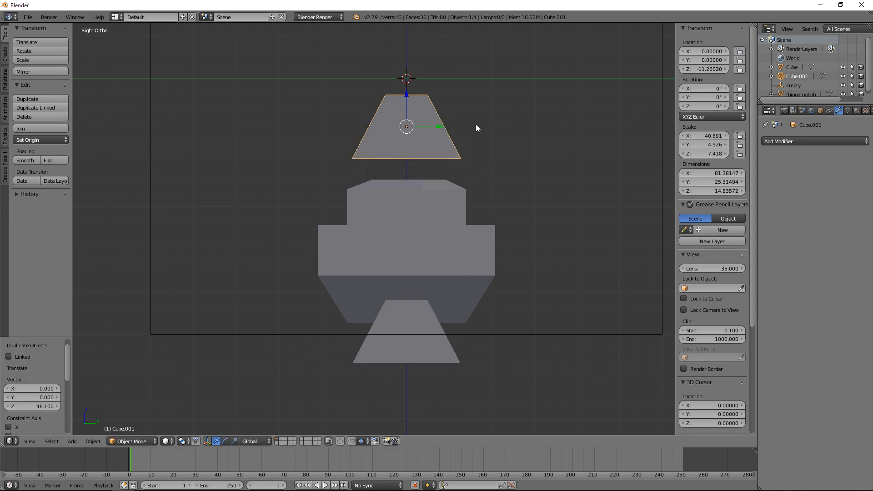
key(r)
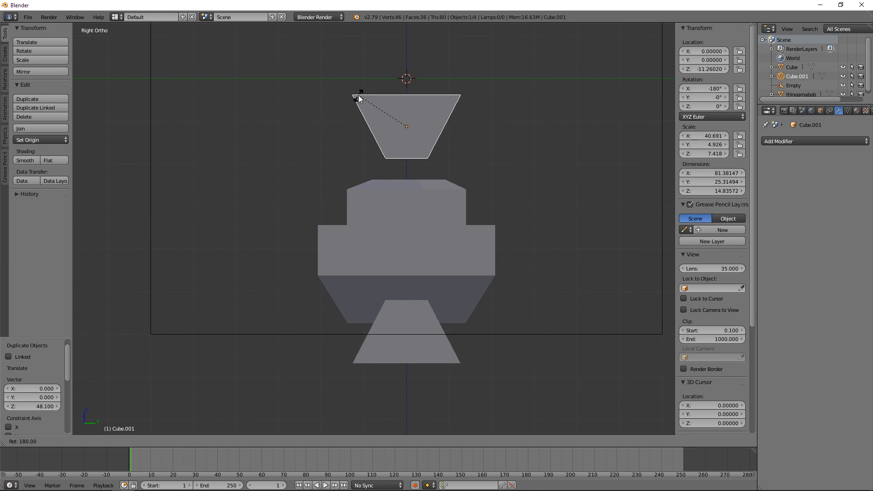
click(358, 95)
Step: Select the thingamabob body and add a Boolean modifier to it
middle_drag(463, 173, 393, 272)
right_click(480, 277)
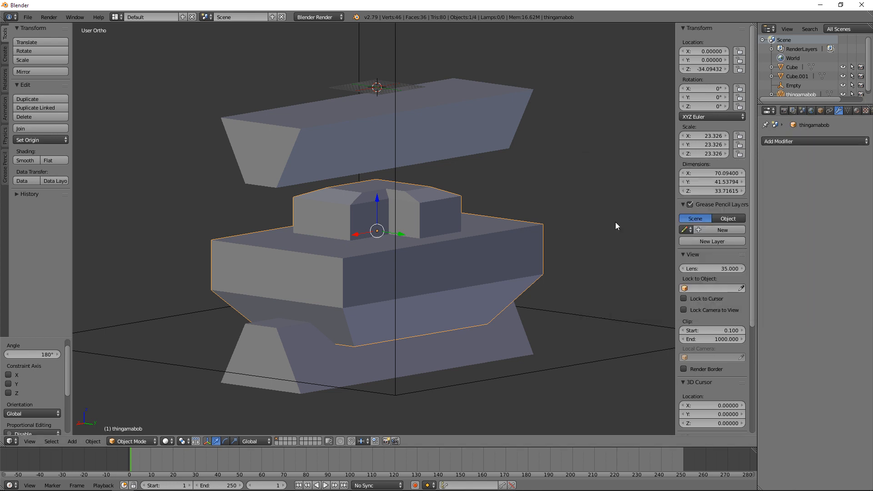
click(773, 140)
click(711, 178)
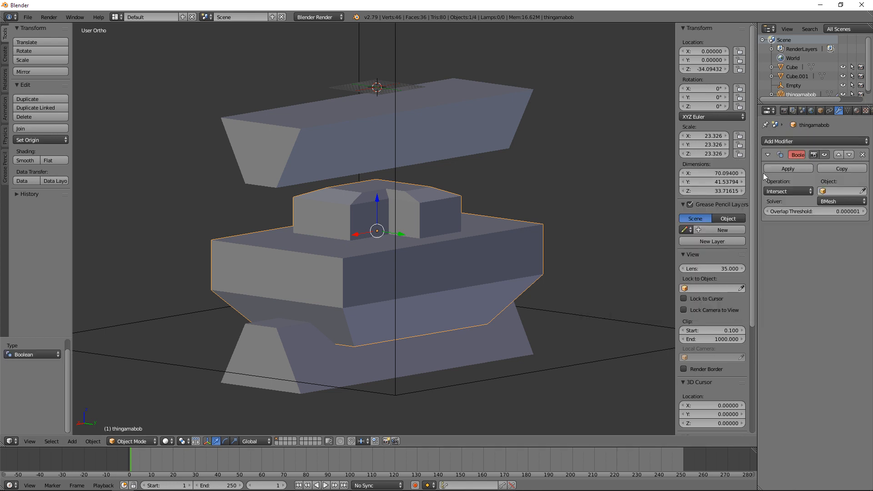
Step: Set the body's Boolean modifier to Difference with the lower trapezoidal block, Cube, as its object, and apply it
click(778, 191)
click(810, 147)
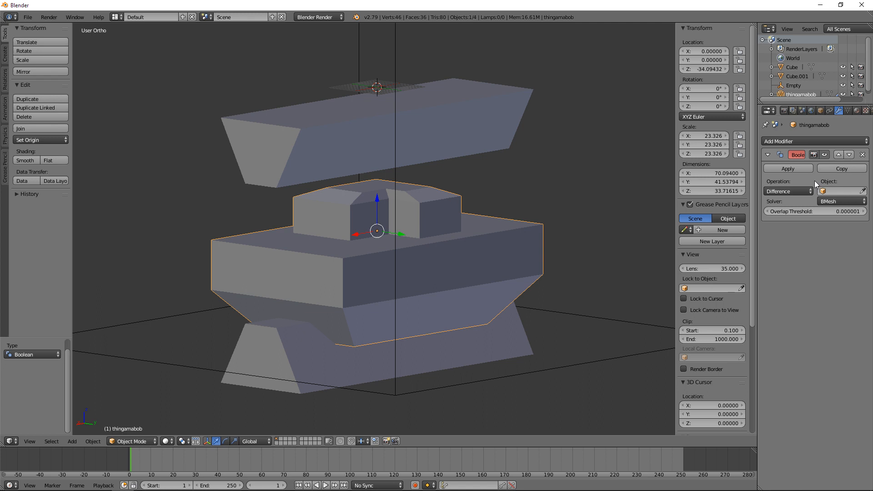
click(862, 191)
click(324, 366)
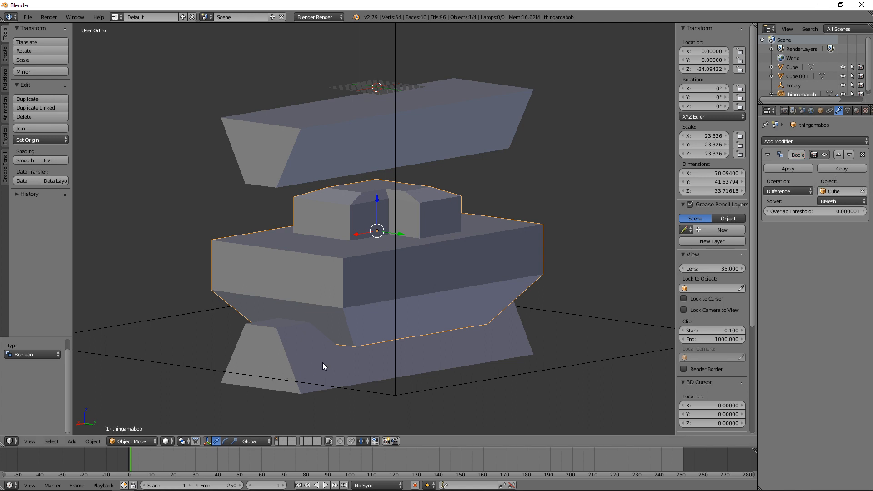
click(774, 169)
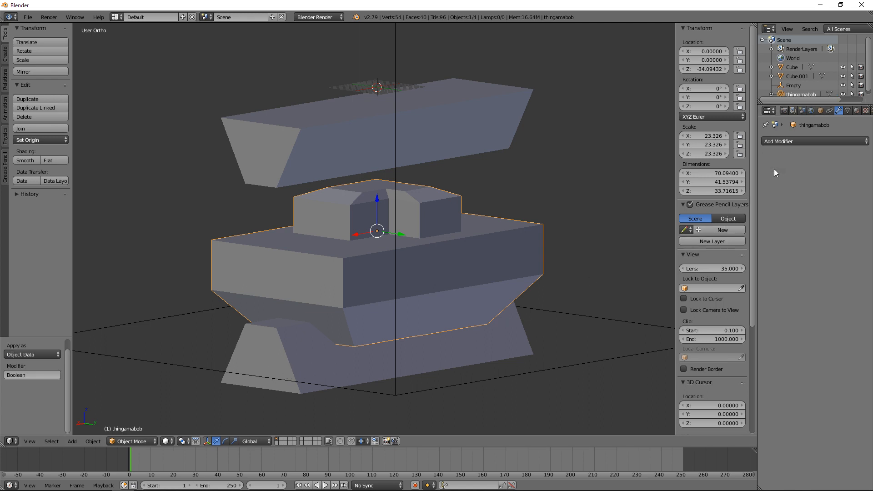
Step: Delete the lower trapezoidal block, then select the thingamabob body and inspect the channel cut through its underside
right_click(280, 368)
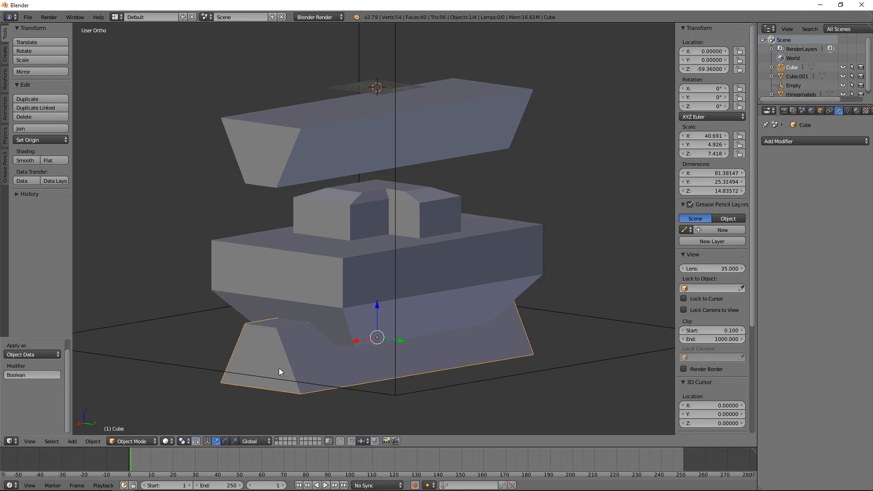
key(Delete)
right_click(310, 309)
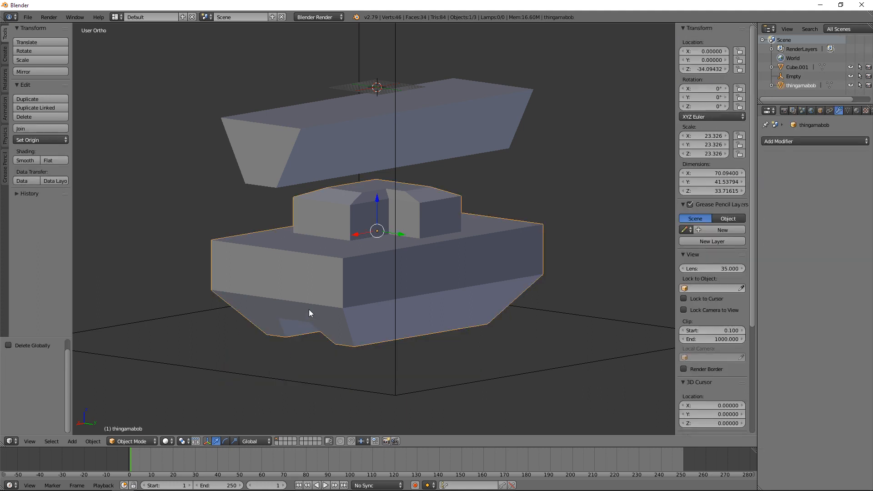
key(KP_1)
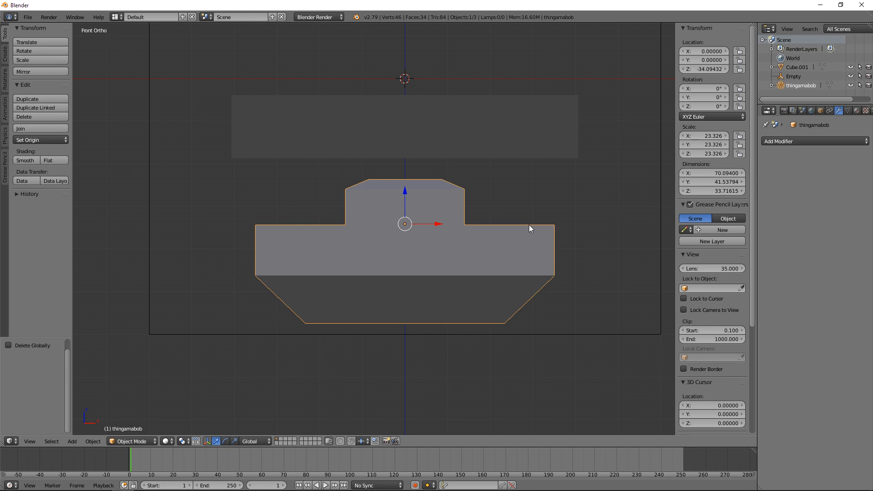
middle_drag(530, 227, 509, 273)
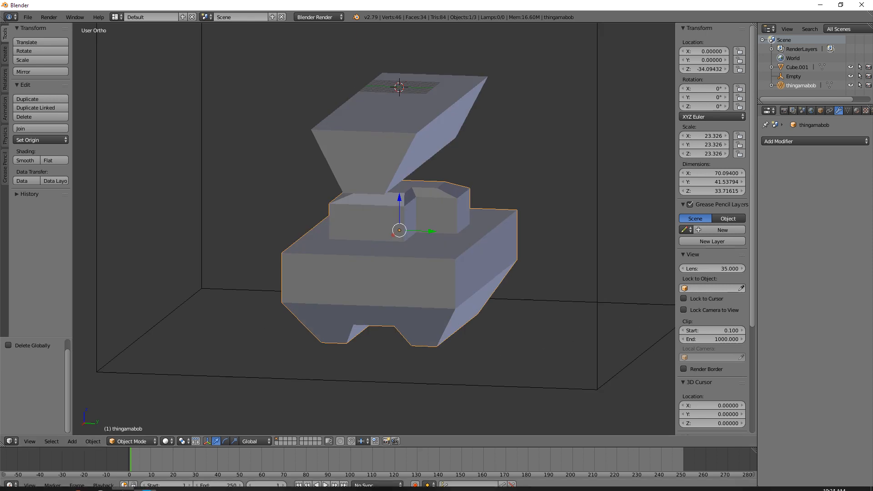
mouse_move(466, 345)
middle_down()
mouse_move(525, 341)
mouse_move(479, 316)
mouse_move(456, 347)
mouse_move(469, 359)
middle_up()
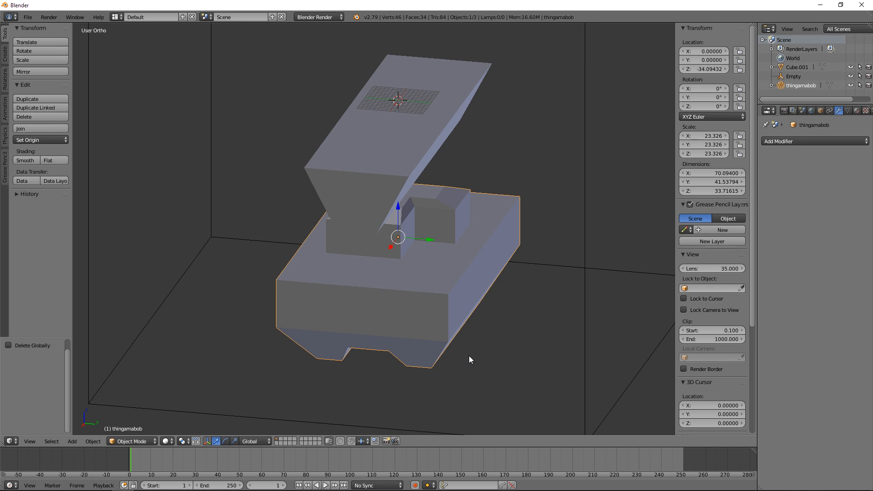
middle_drag(469, 359, 504, 349)
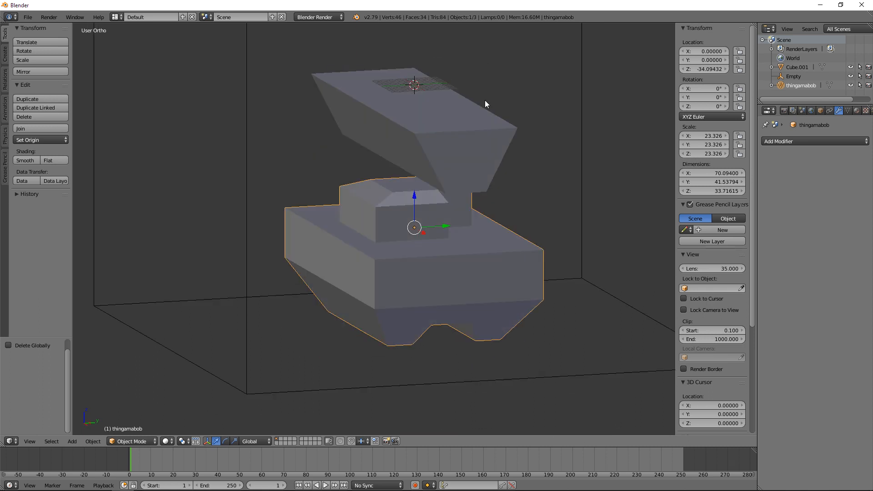
Step: Scale the remaining trapezoidal block above the model uniformly to 0.578
right_click(485, 141)
key(KP_3)
key(s)
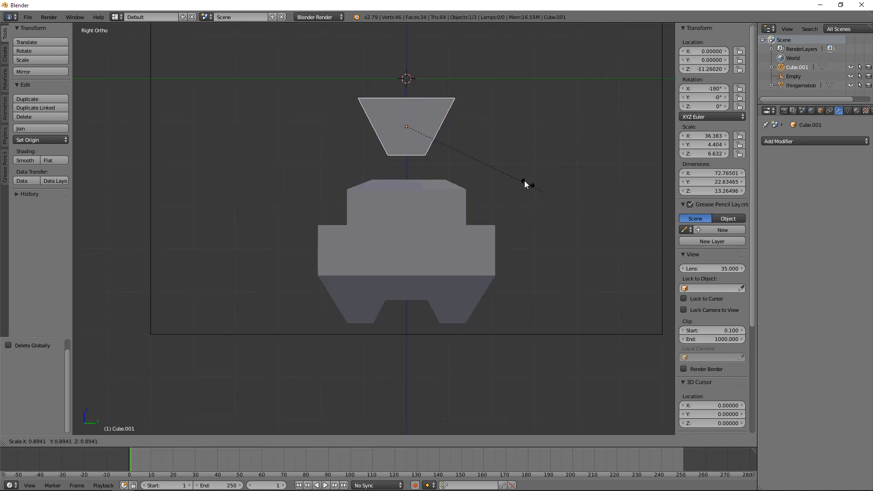
click(502, 160)
Step: In the front view, move the block beside the raised cabin to X 23.783, Z -29.498, and scale it uniformly to 0.665
key(KP_1)
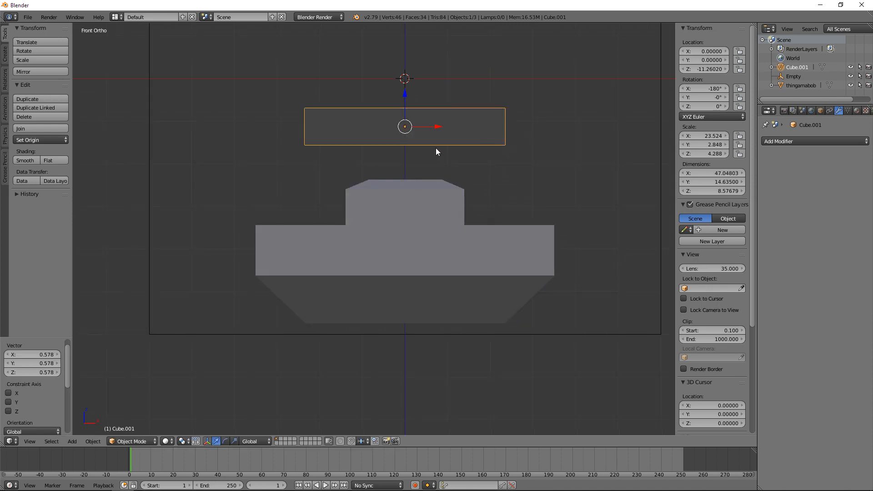
key(z)
key(g)
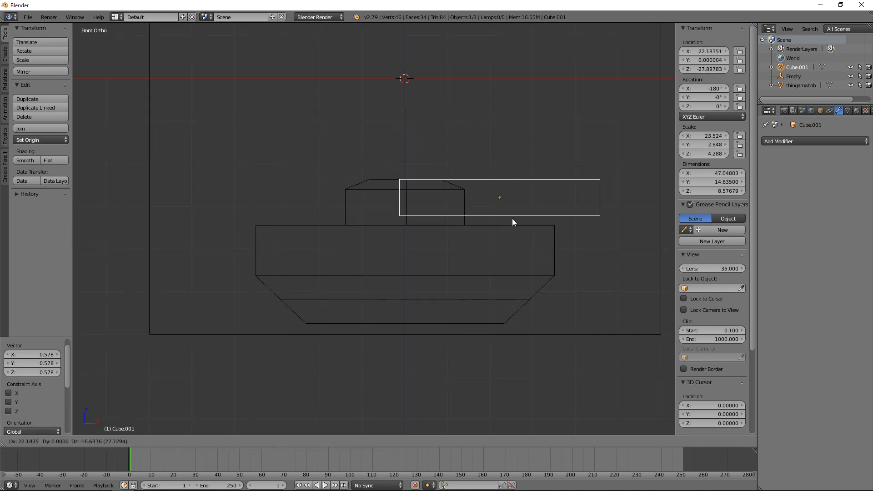
click(516, 223)
key(s)
click(589, 253)
key(z)
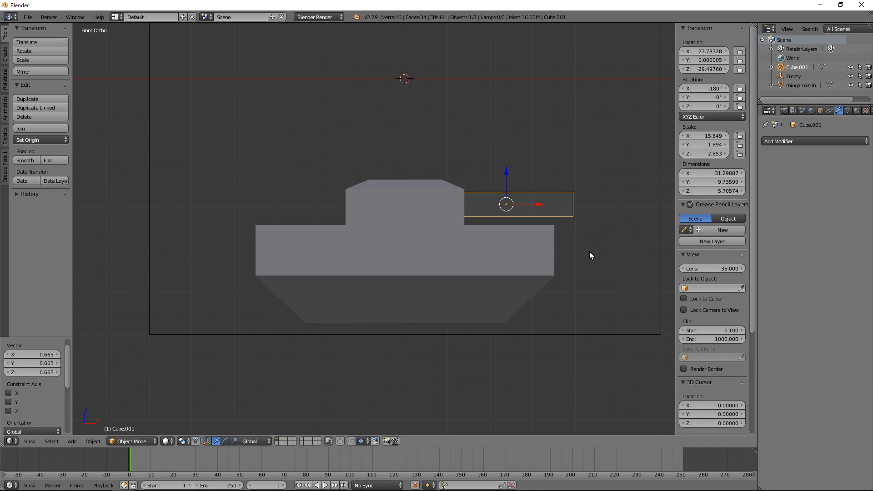
Step: Move the small trapezoidal block 12.308 along Y and -9.080 along X so that it overlaps the cabin's side
middle_drag(590, 252, 421, 278)
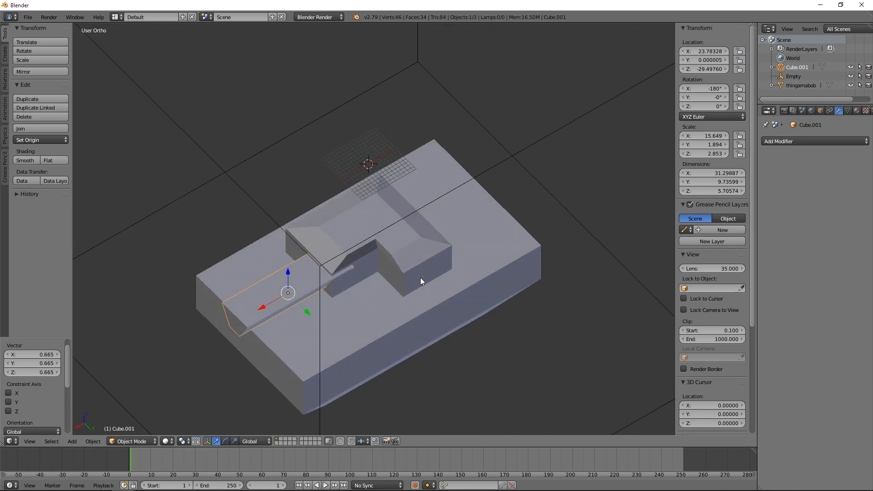
shift+middle_drag(352, 253, 396, 200)
drag(347, 257, 372, 268)
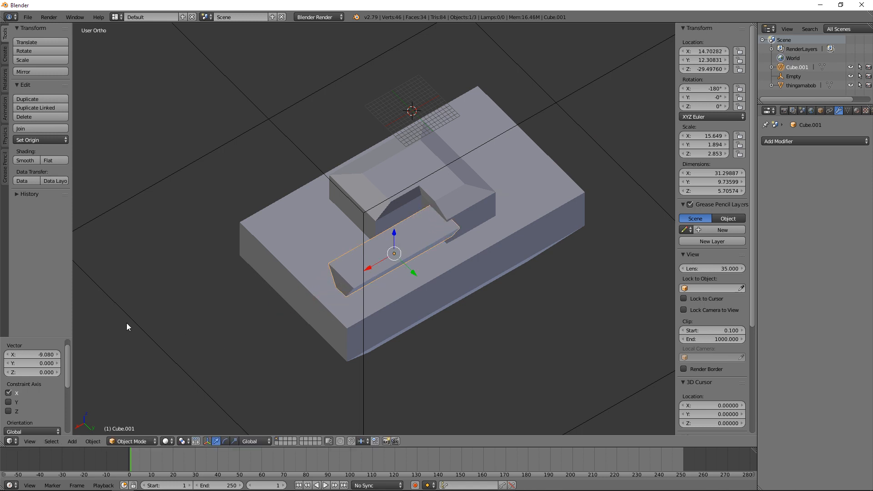
Step: Check the block's overlap with the cabin in wireframe and move the block -3.711 along Y
scroll(509, 268, up, 3)
middle_drag(476, 297, 517, 272)
key(KP_1)
key(KP_3)
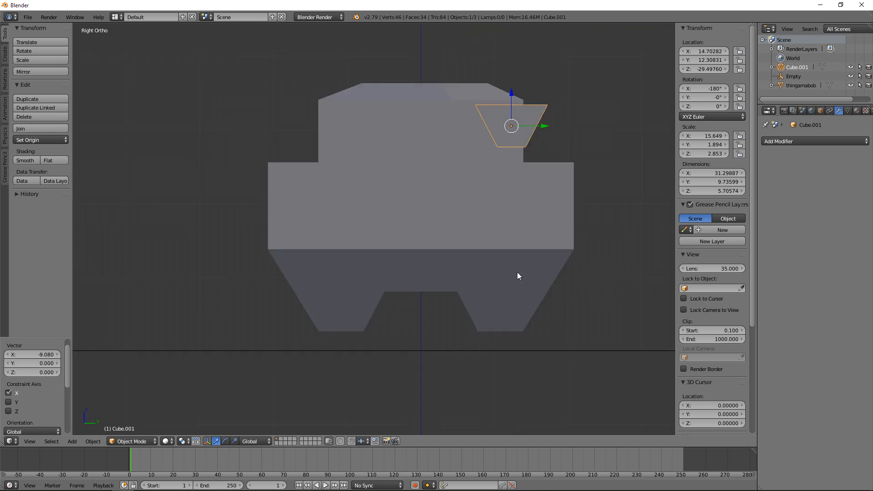
key(z)
middle_drag(542, 184, 491, 212)
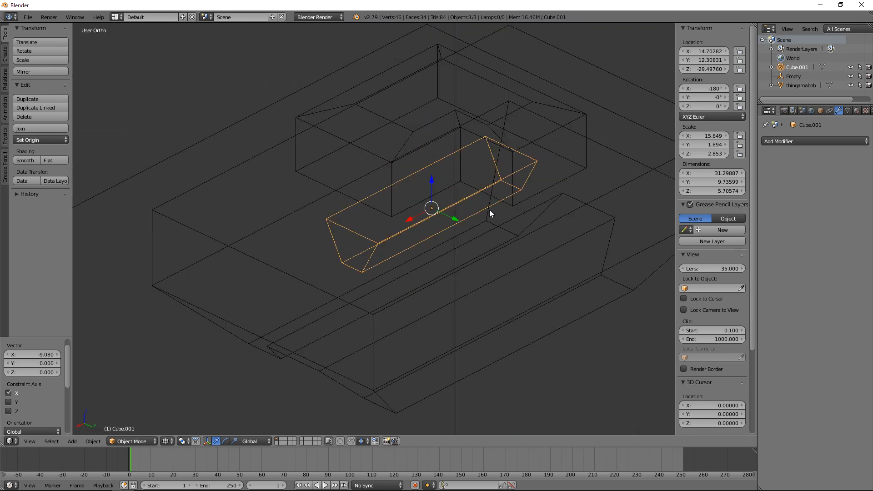
key(z)
drag(455, 220, 441, 194)
Step: Narrow the trapezoidal block to 0.753 along Y
key(s)
key(x)
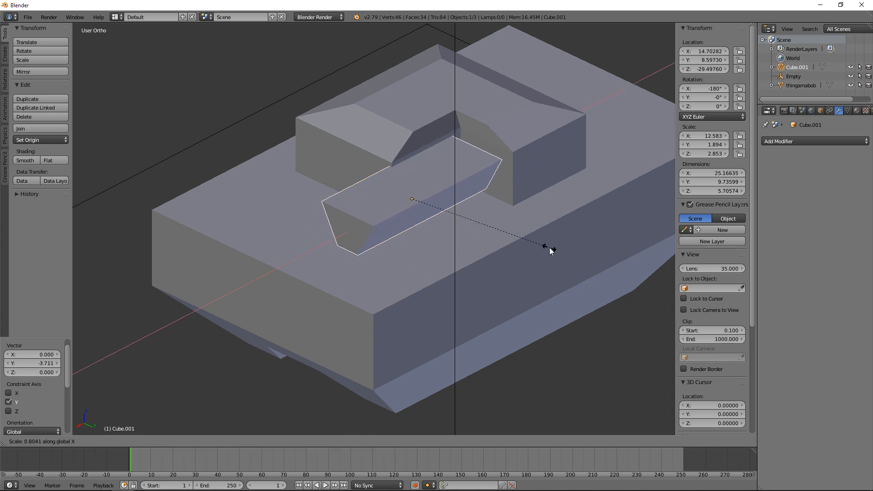
key(y)
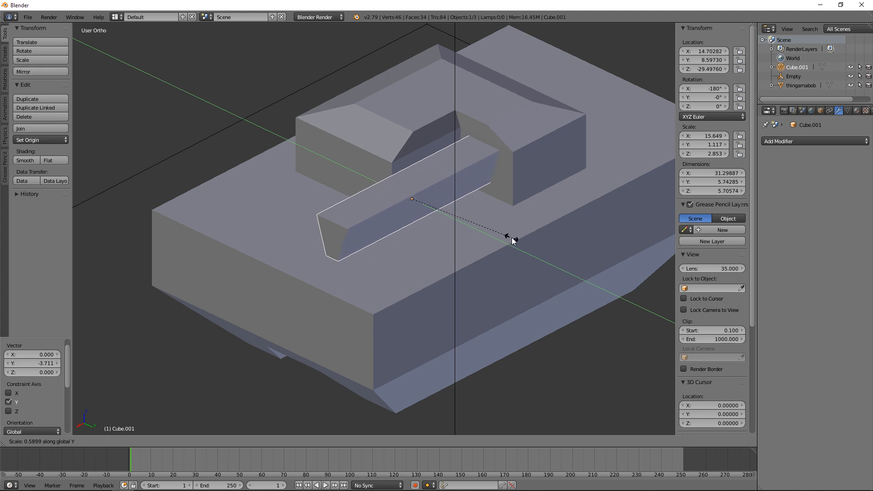
click(536, 261)
middle_drag(473, 275, 401, 293)
middle_drag(558, 257, 497, 263)
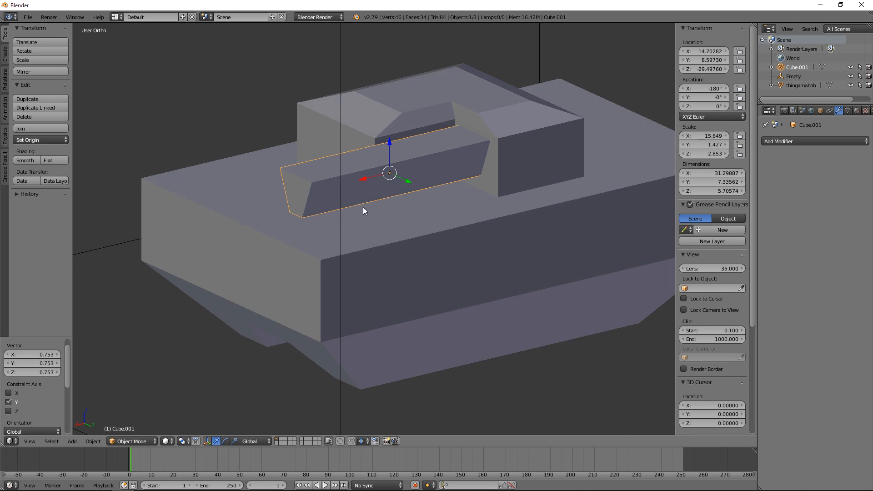
Step: Flip the normals of the trapezoidal block's selected top face in Edit Mode, and return to Object Mode
key(Tab)
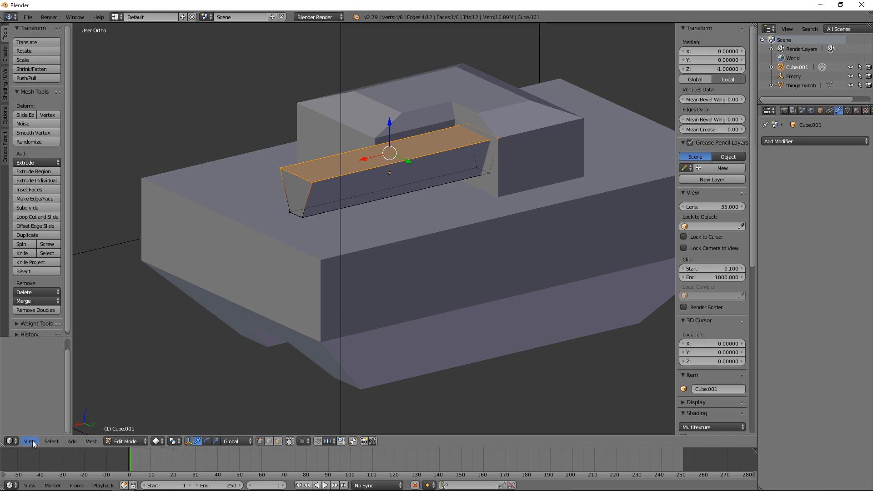
click(91, 441)
mouse_move(112, 322)
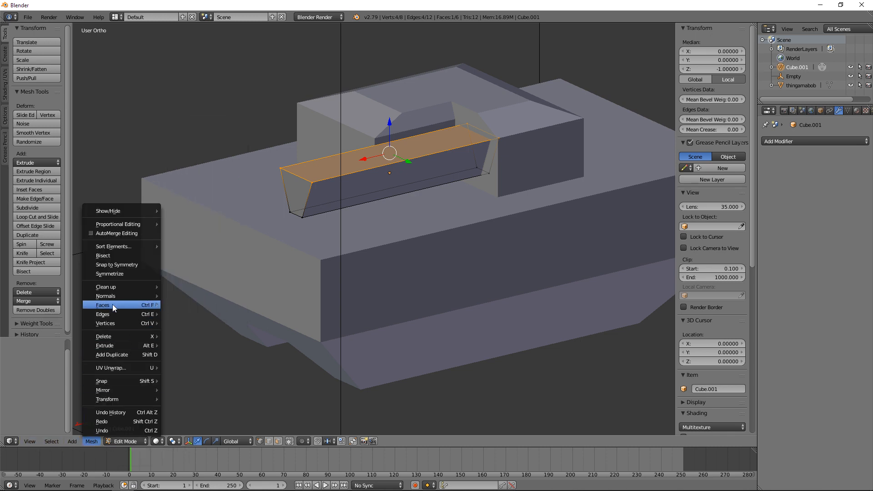
mouse_move(111, 299)
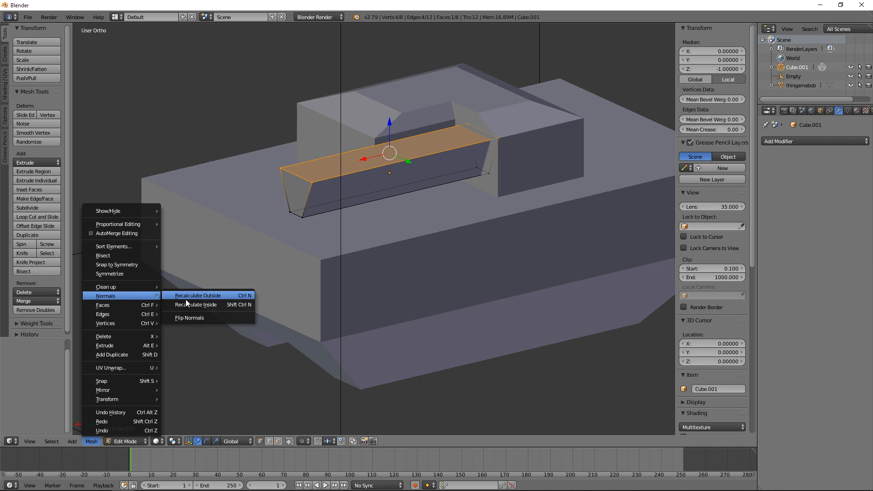
click(207, 320)
key(Tab)
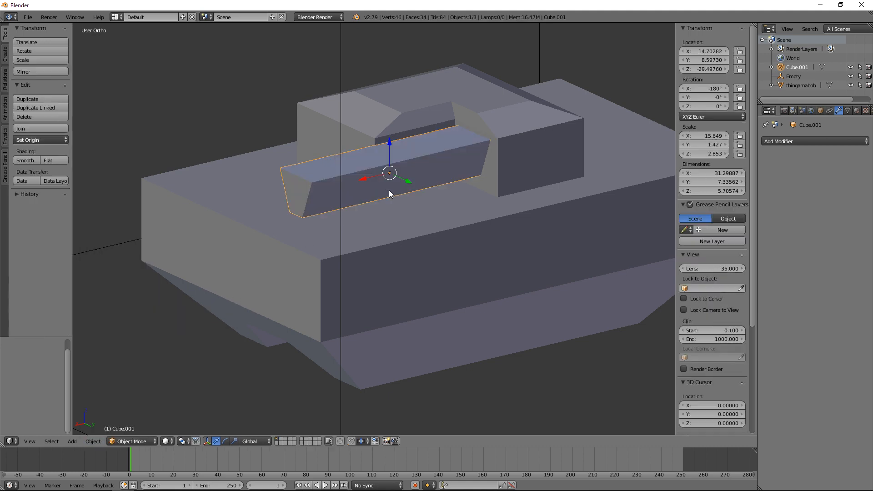
Step: Select all of the trapezoidal block's geometry in Edit Mode, recalculate its normals outside, and return to Object Mode
middle_drag(389, 195, 415, 203)
scroll(416, 202, up, 5)
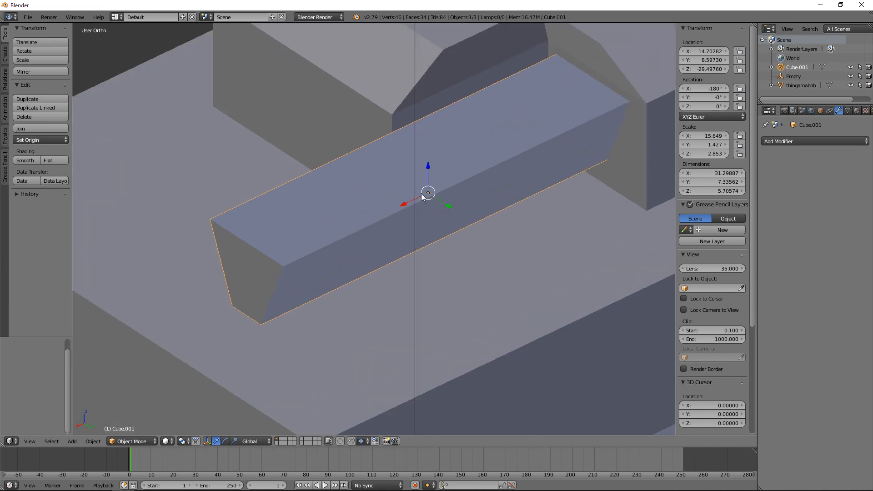
middle_drag(449, 239, 395, 258)
key(KP_1)
middle_drag(422, 221, 429, 181)
key(Tab)
key(a)
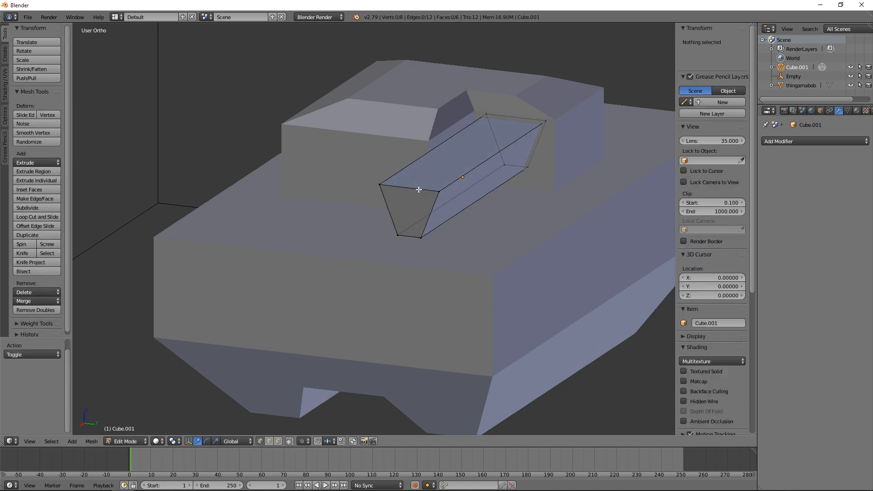
key(a)
click(91, 441)
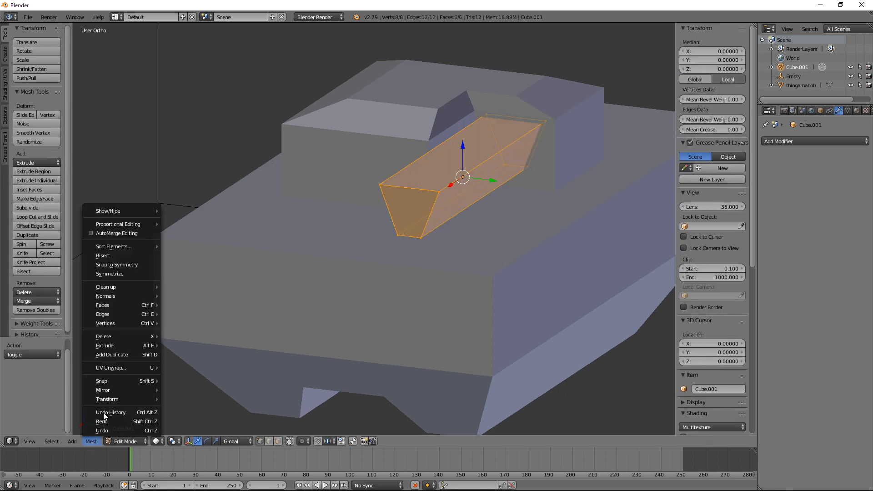
mouse_move(148, 284)
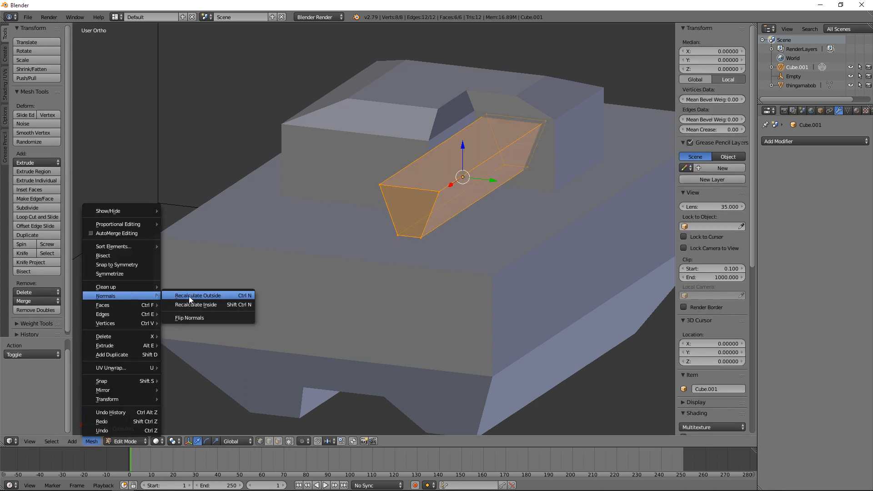
click(189, 296)
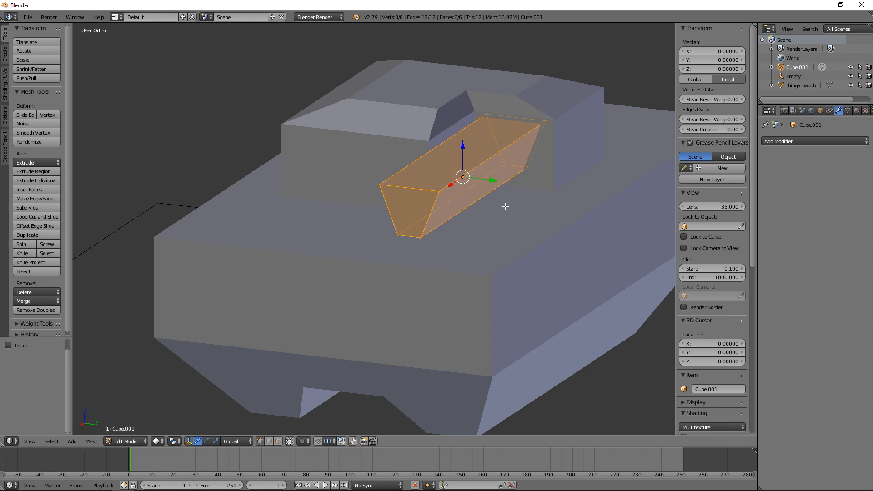
key(Tab)
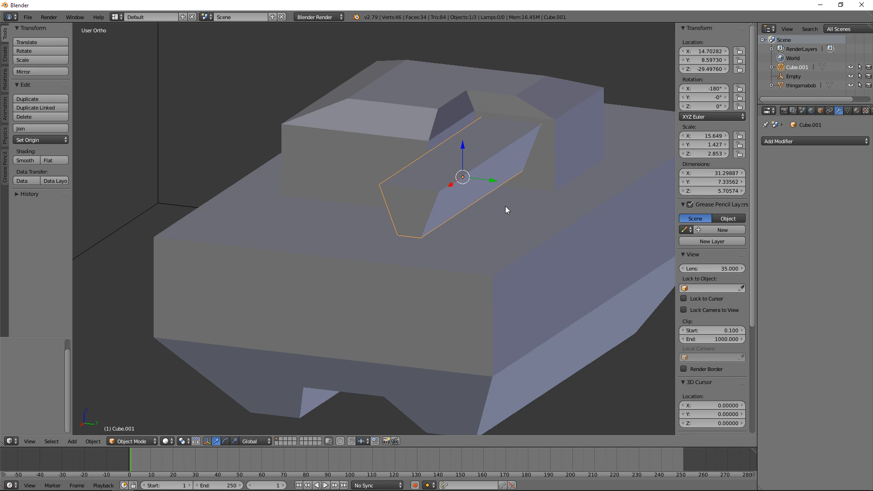
Step: Extend the trapezoidal block's free end outward along X past the body's edge, to a block length of about 42.35
key(KP_3)
middle_drag(536, 229, 486, 245)
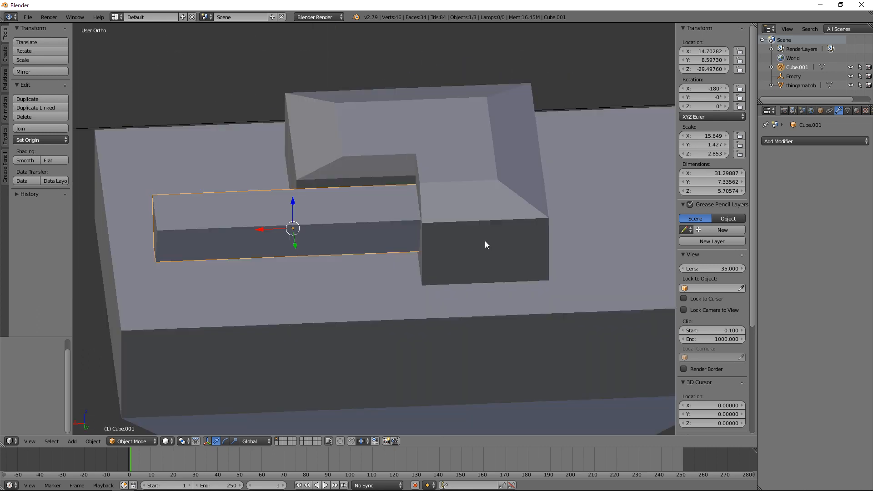
key(Tab)
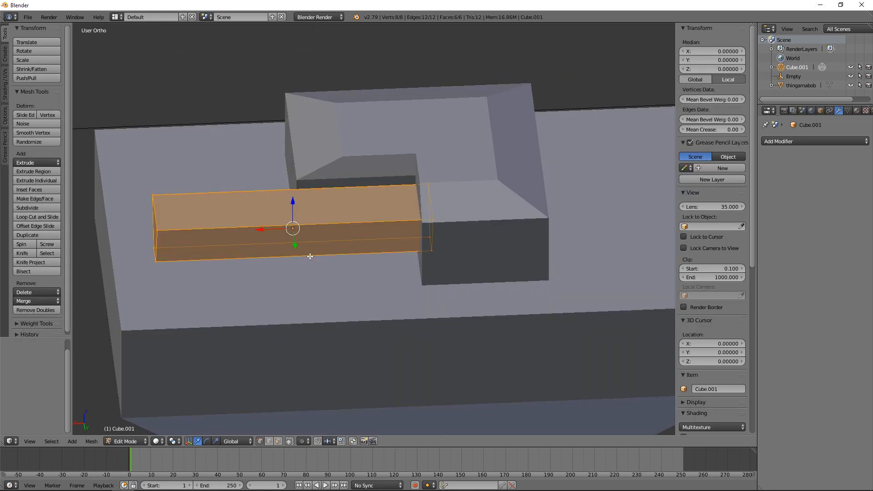
scroll(309, 255, down, 3)
key(a)
key(b)
drag(236, 192, 266, 261)
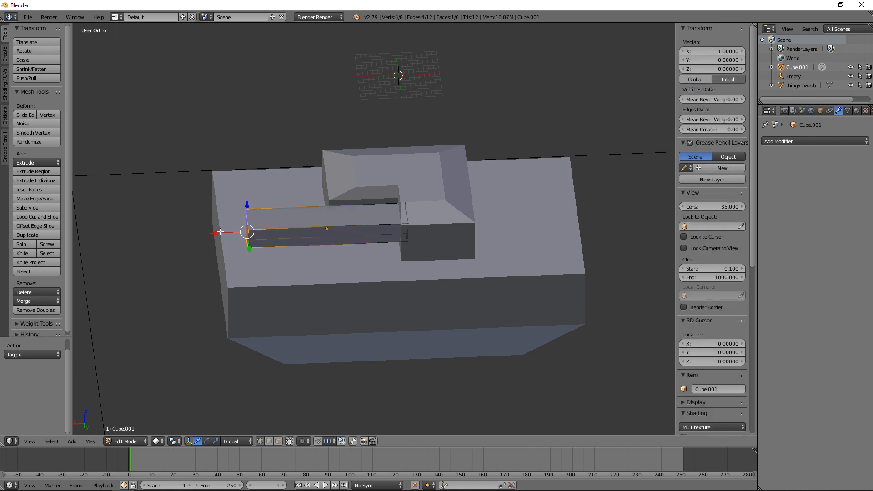
key(g)
key(x)
click(166, 233)
key(Tab)
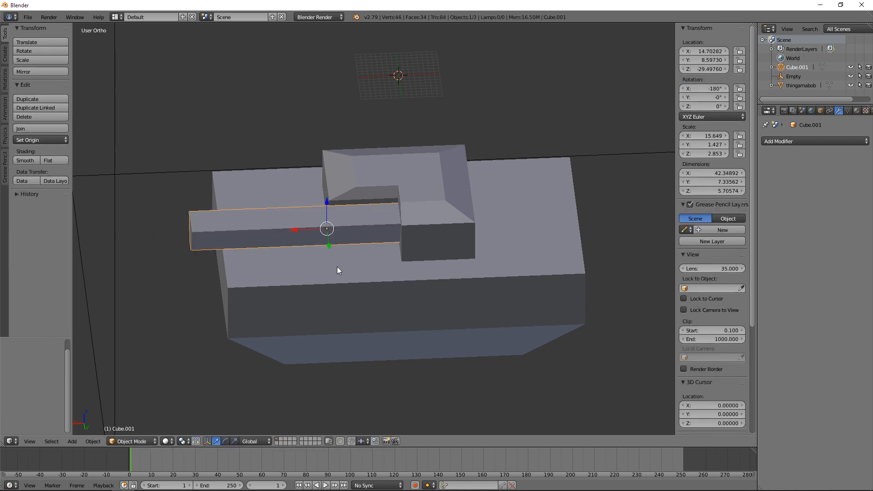
key(KP_1)
key(KP_3)
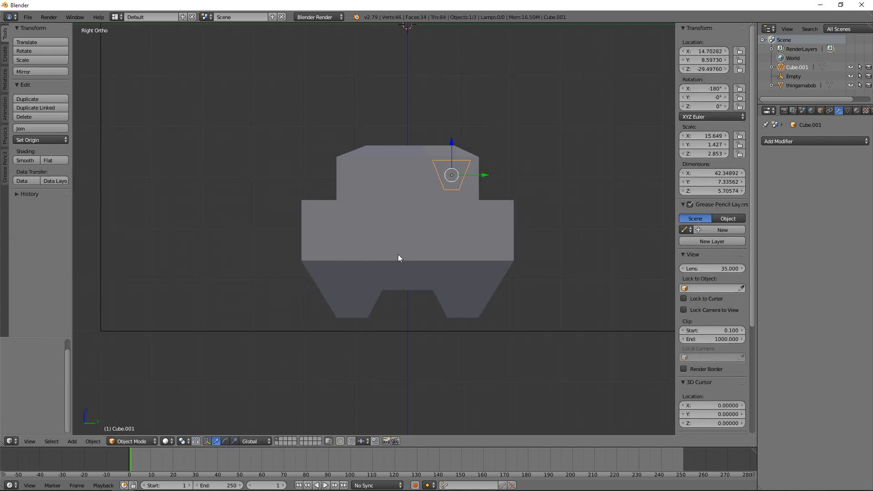
middle_drag(398, 255, 340, 292)
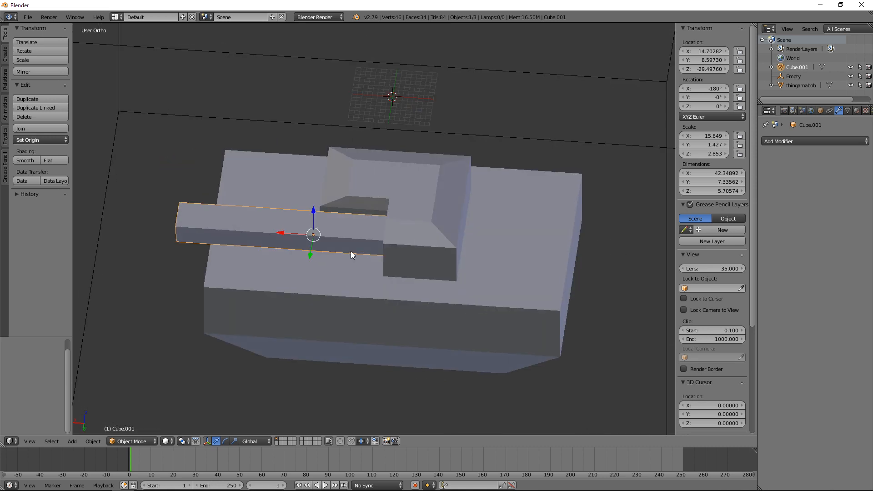
key(KP_3)
key(KP_1)
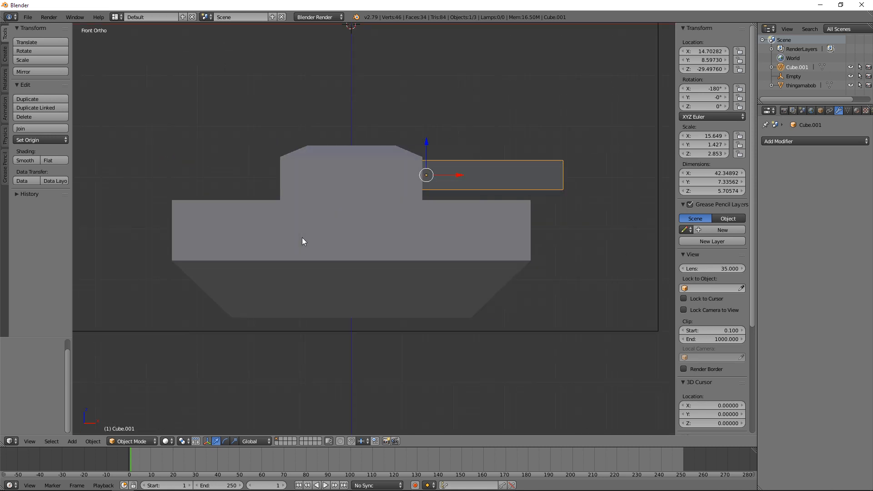
key(a)
middle_drag(303, 237, 410, 239)
right_click(317, 208)
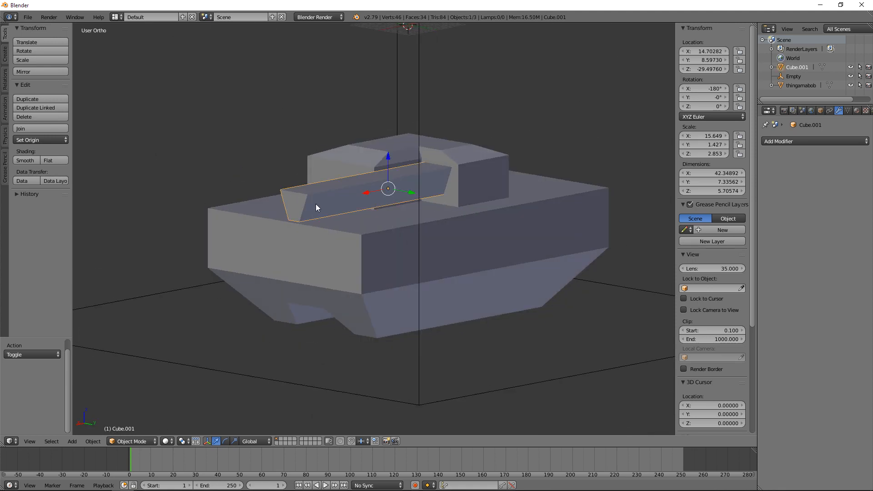
key(Tab)
Step: Remove doubles from all of the main body's geometry in Edit Mode, and return to Object Mode
key(Tab)
right_click(346, 243)
key(Tab)
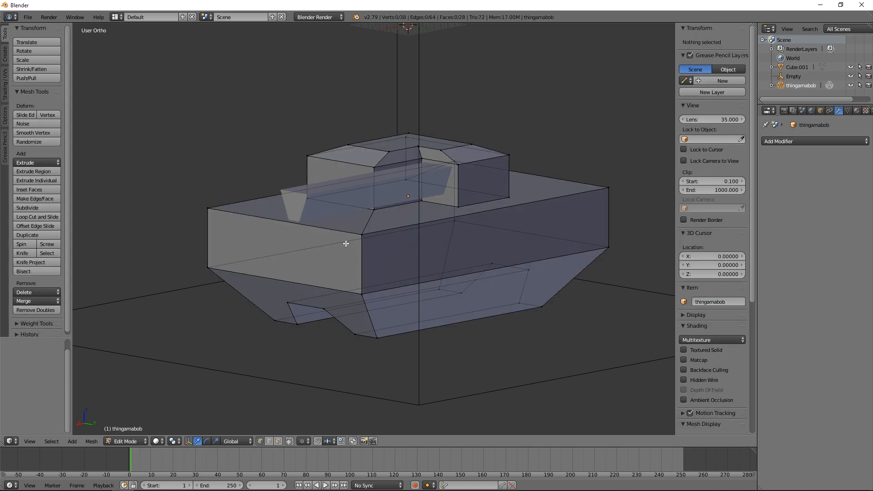
key(a)
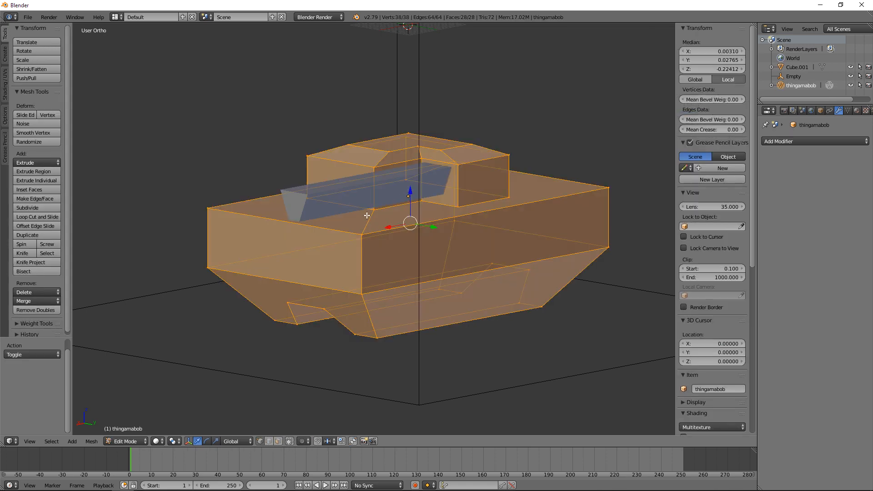
key(a)
key(a)
key(w)
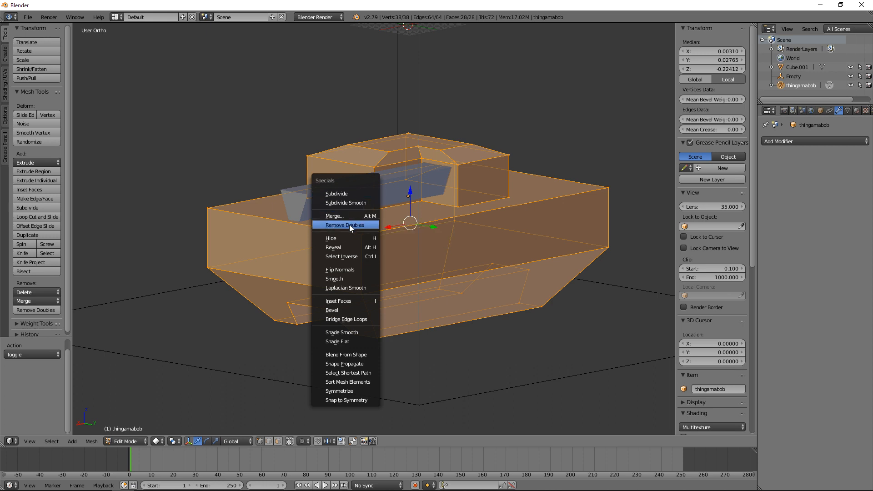
click(349, 224)
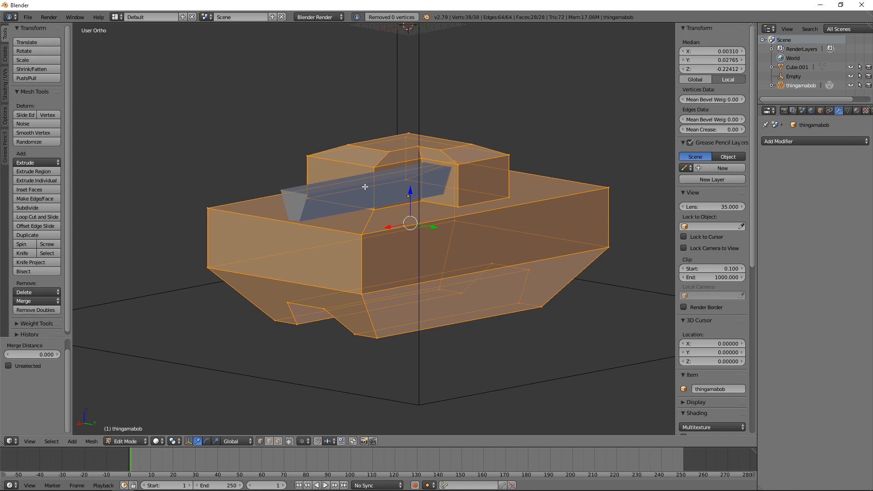
key(Tab)
Step: Export the scene as the STL file DEMO.stl in the 3D Files folder, overwriting the existing file
middle_drag(338, 223, 388, 248)
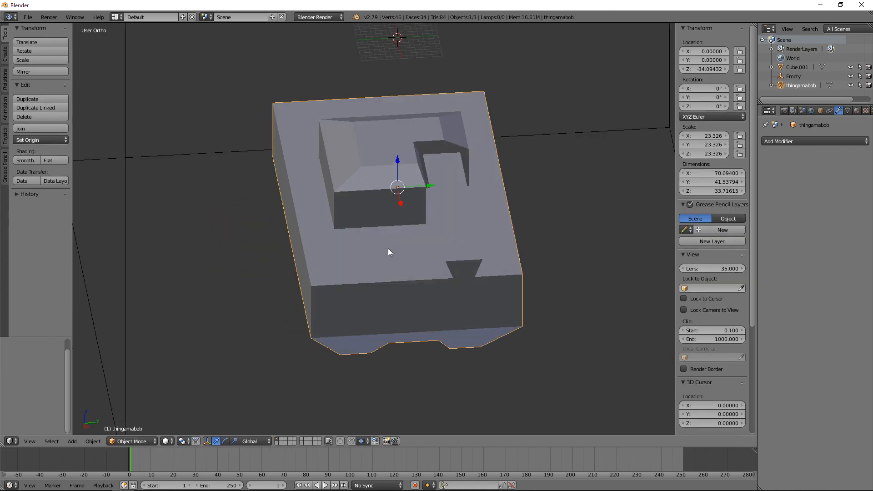
middle_drag(283, 269, 244, 247)
middle_drag(259, 284, 393, 344)
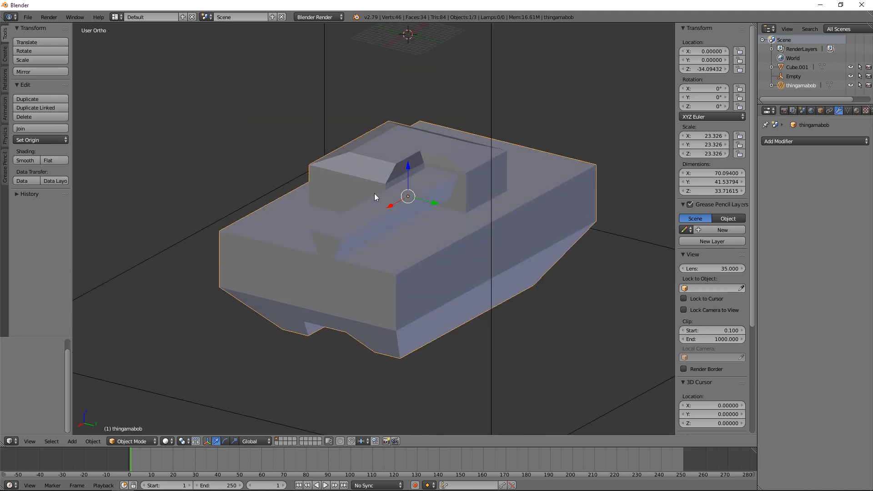
click(28, 17)
mouse_move(72, 198)
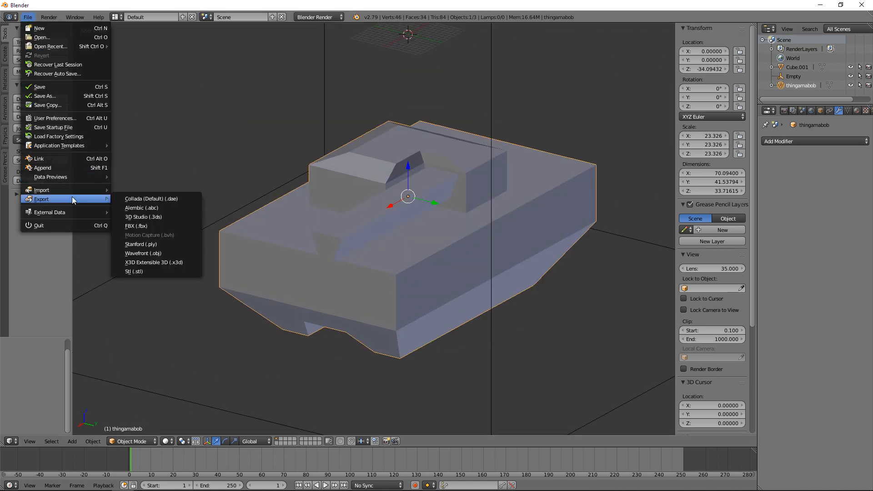
click(151, 271)
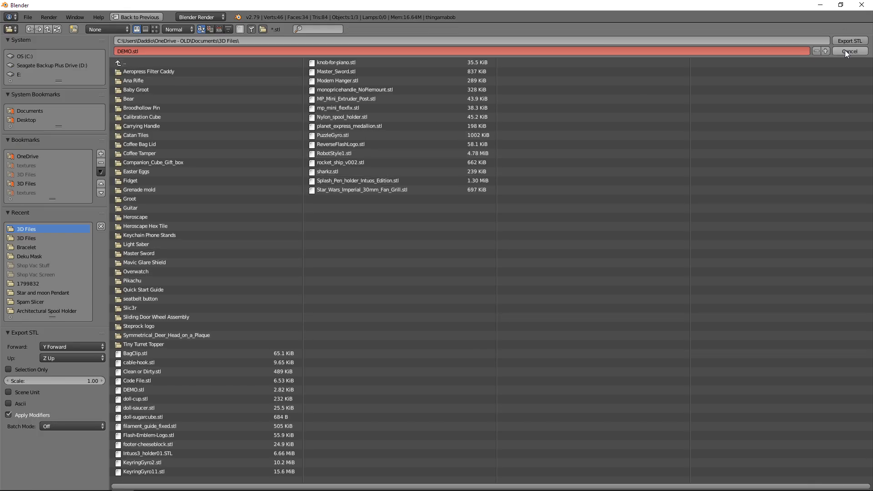
click(846, 38)
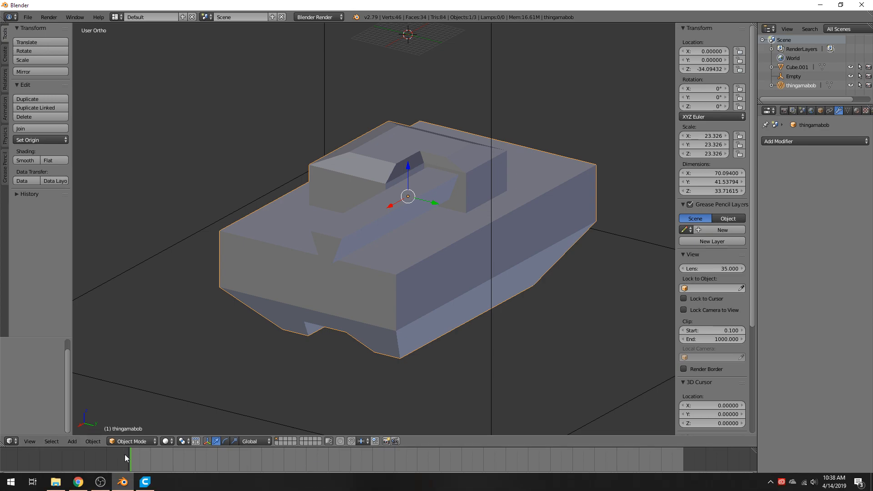
Step: Switch to Ultimaker Cura, reload all models, inspect the exported mesh from several sides, and return to Blender
click(147, 488)
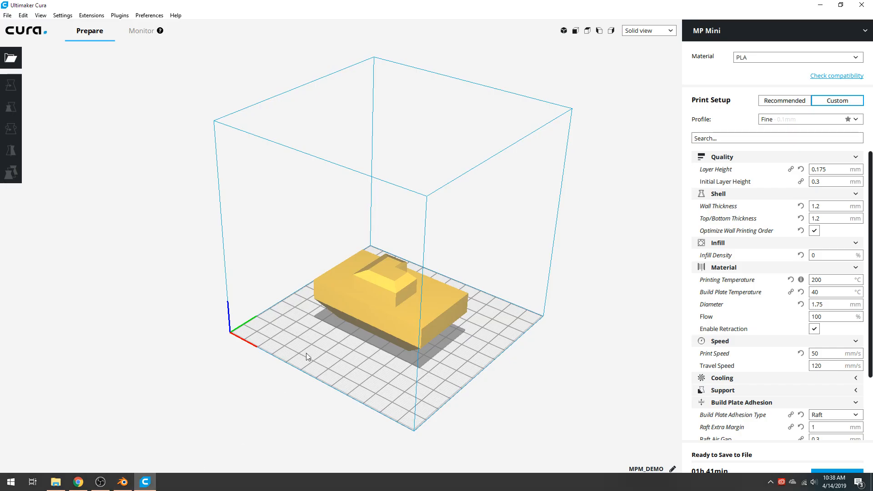
right_click(375, 295)
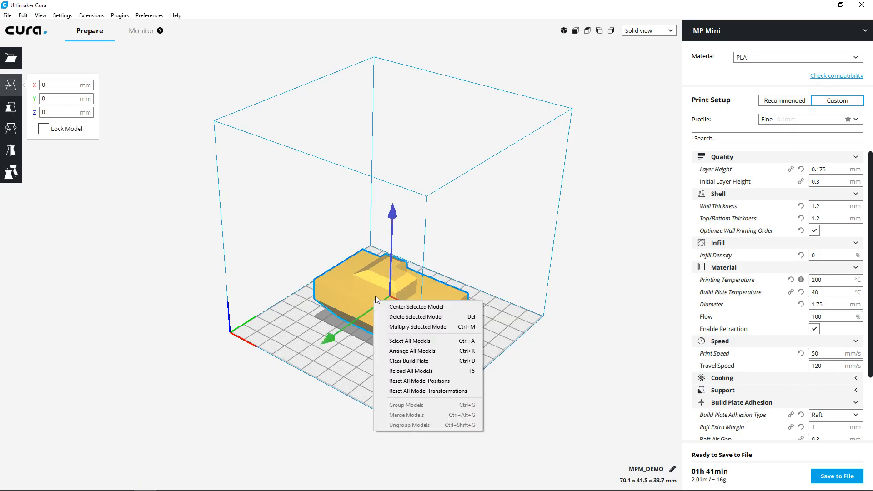
click(410, 371)
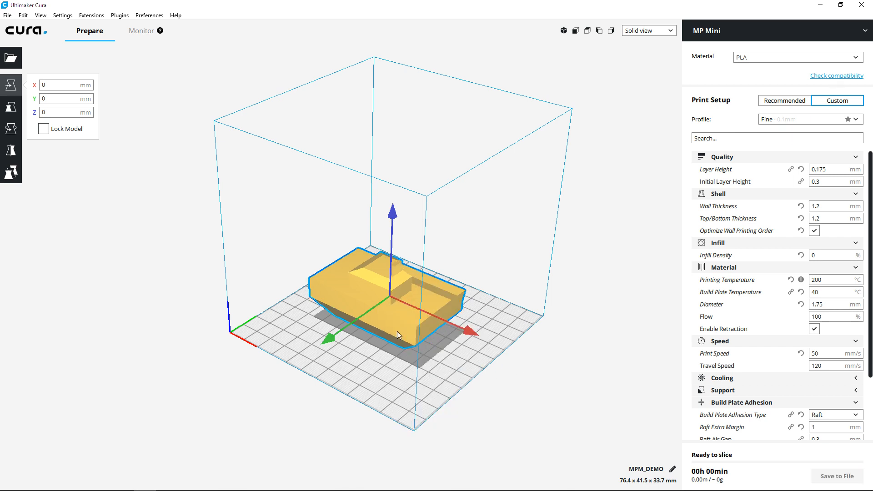
right_drag(503, 358, 415, 351)
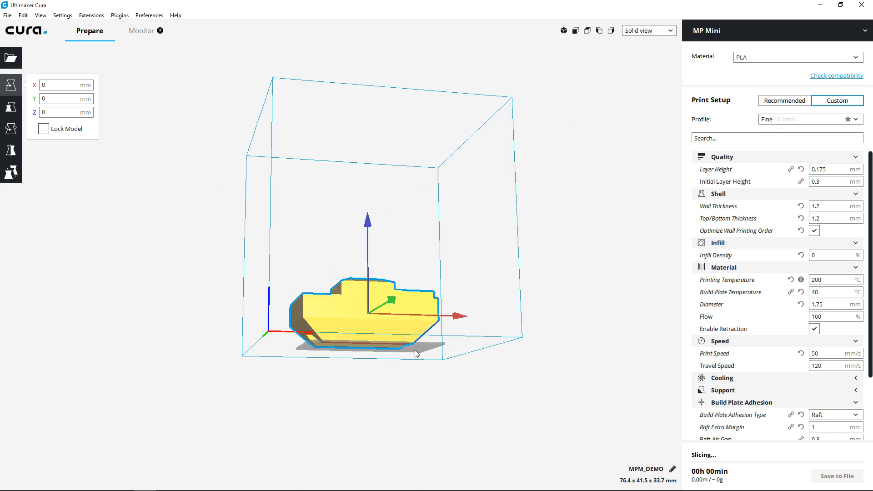
right_drag(337, 342, 200, 374)
right_drag(538, 356, 300, 376)
key(alt+Tab)
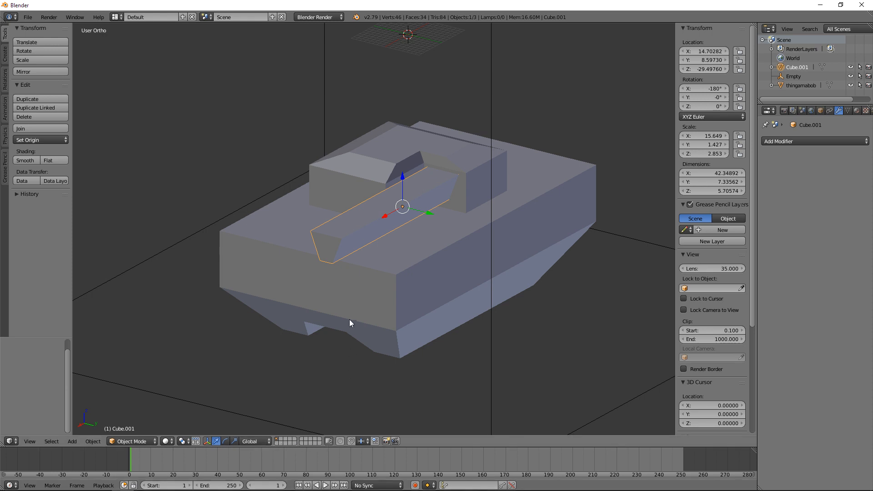
Step: Move the trapezoidal bar to layer 2
click(93, 441)
click(50, 442)
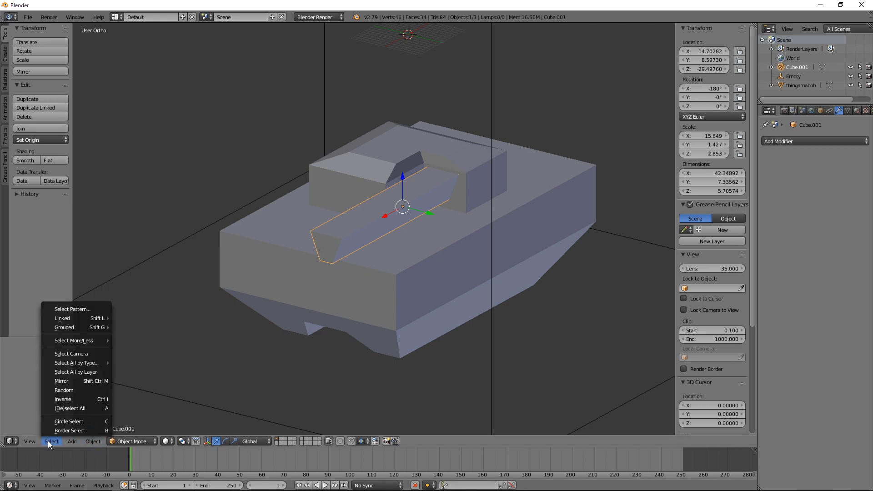
mouse_move(93, 441)
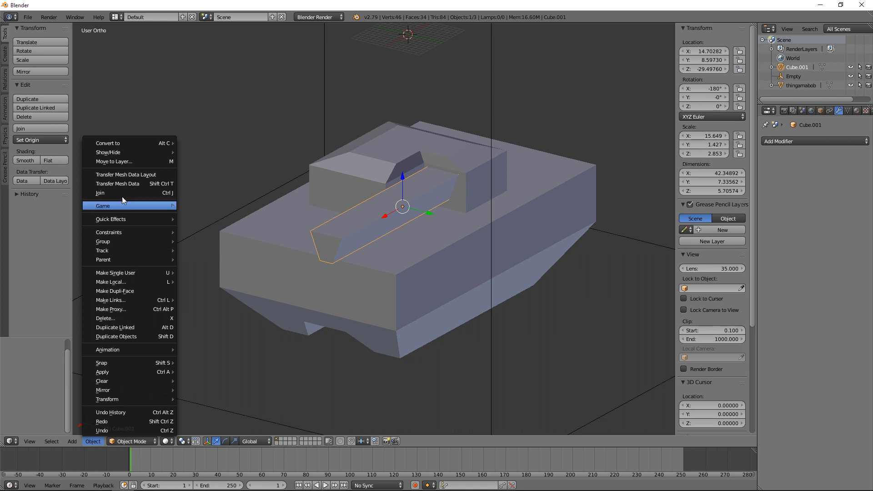
click(137, 160)
click(218, 177)
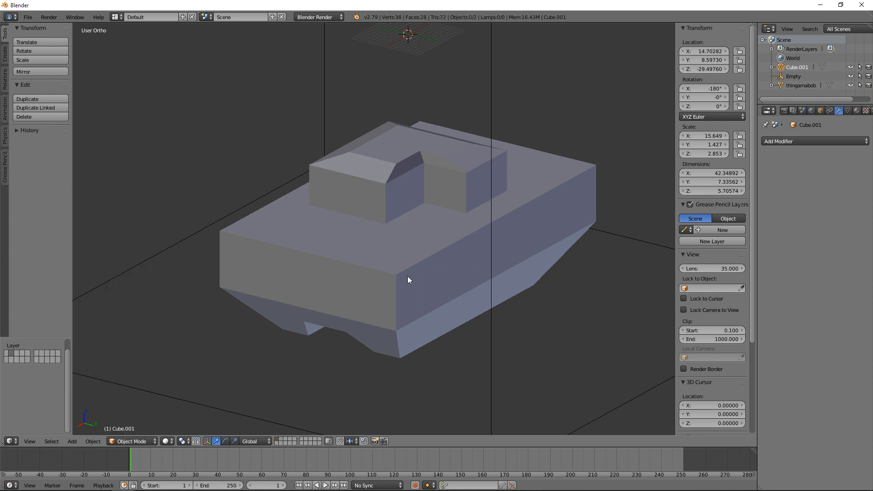
Step: Alternate between showing layer 2 and layer 1 to examine which objects each one holds
key(2)
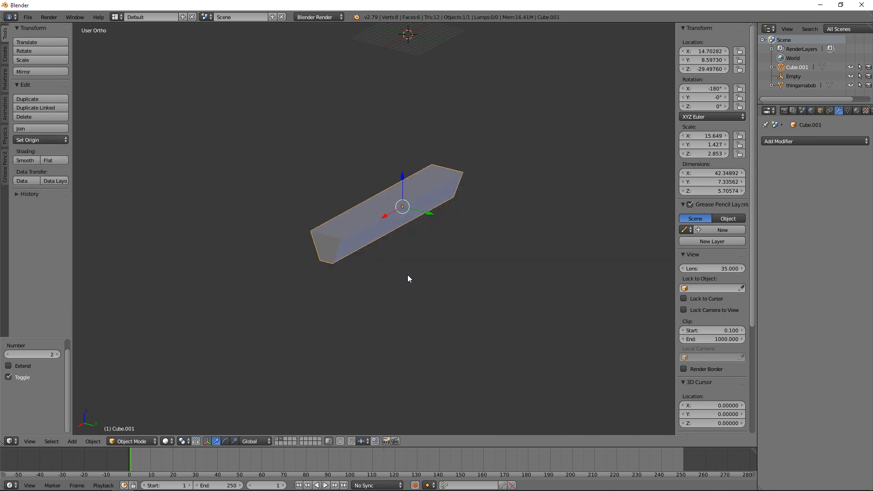
key(1)
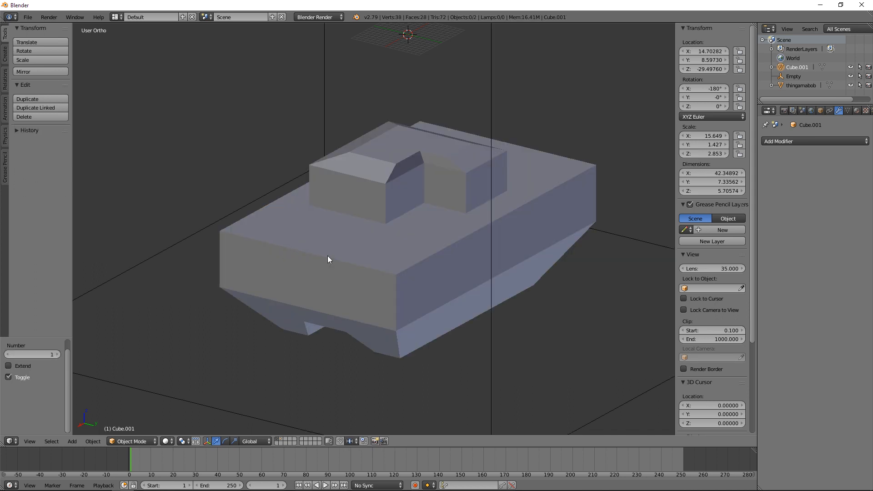
key(2)
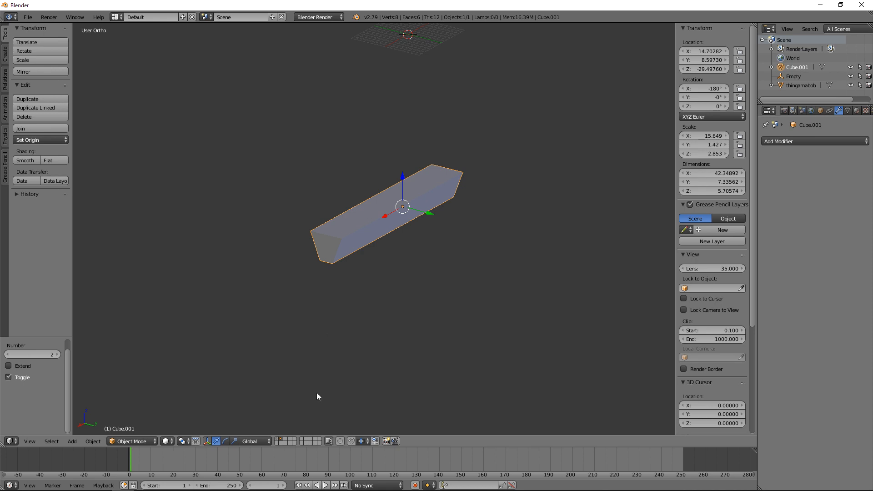
key(1)
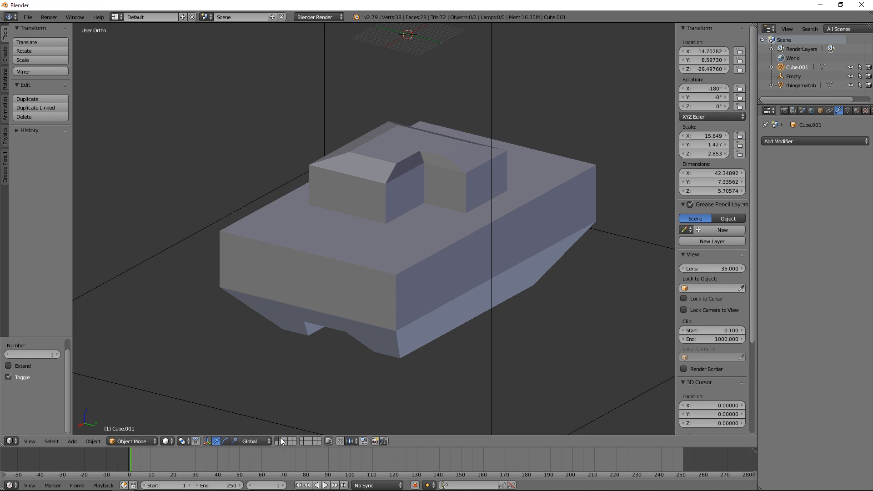
key(2)
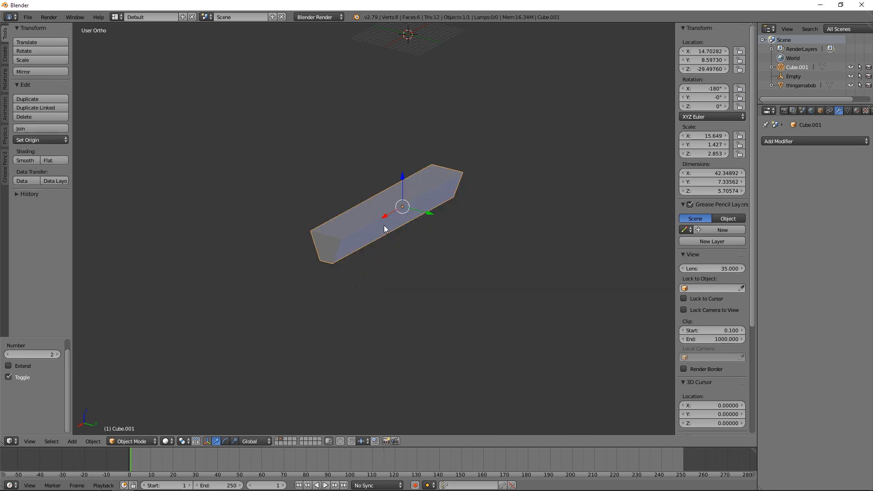
Step: Move the trapezoidal bar back to layer 1 and show layer 1
key(m)
key(1)
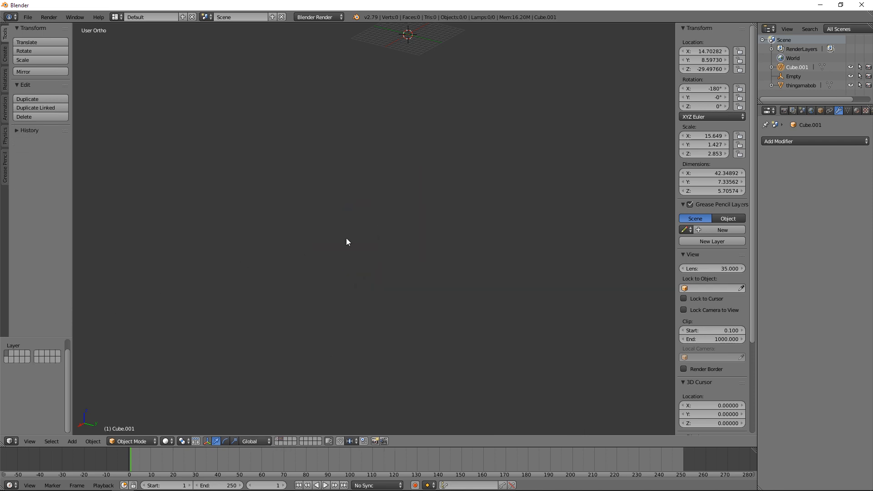
key(1)
middle_drag(376, 236, 405, 243)
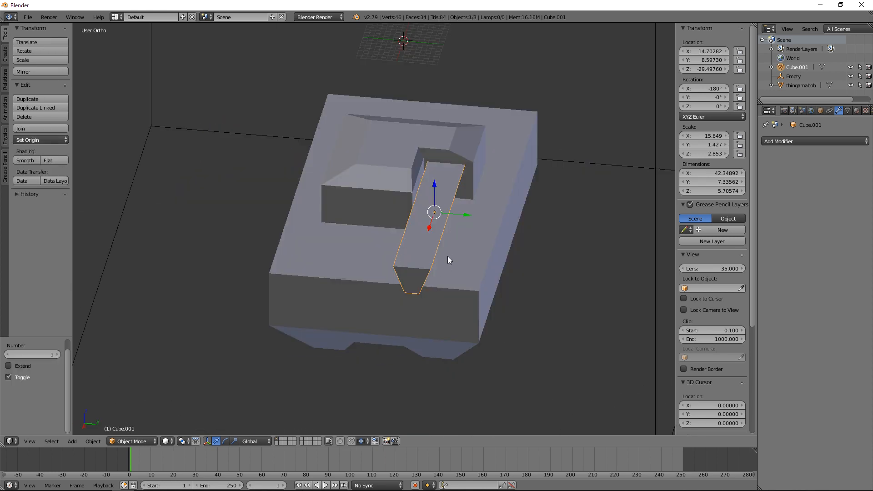
Step: Assign the trapezoidal bar to layers 1, 2 and 3 together, and view layer 2 and layer 1
key(m)
key(2)
key(shift+3)
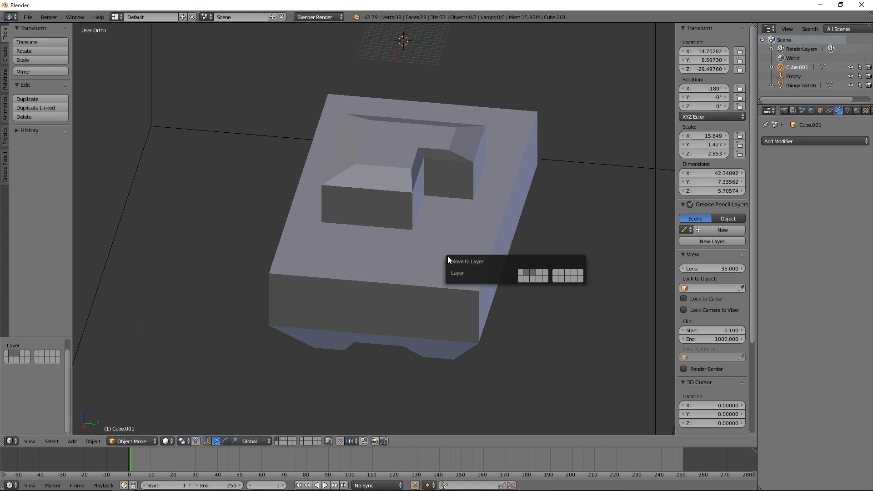
key(shift+1)
key(2)
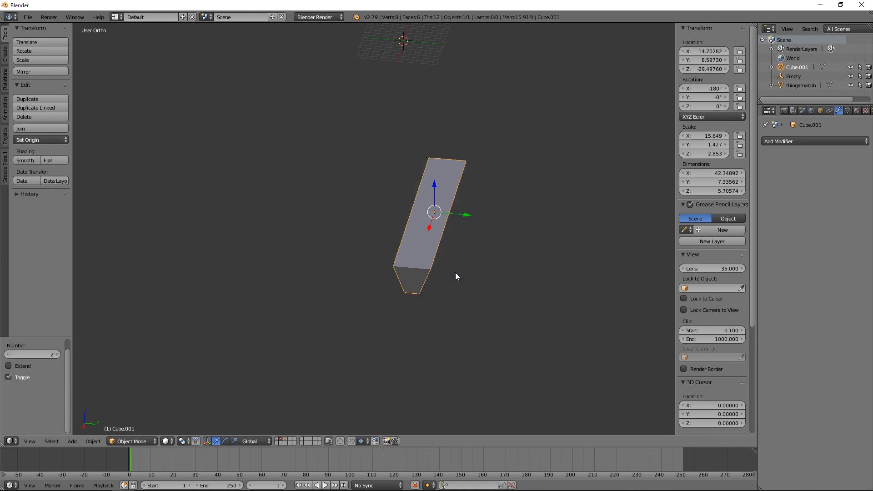
key(1)
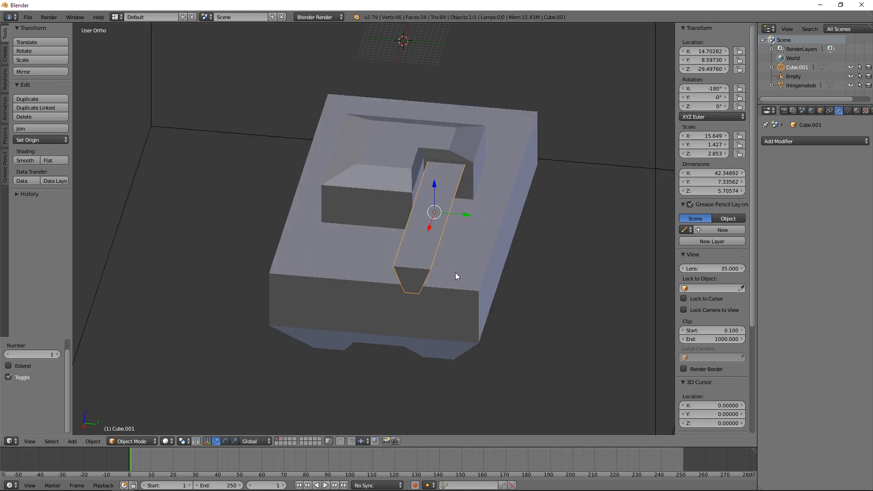
Step: Assign the trapezoidal bar to layer 1 only, and deselect everything
key(m)
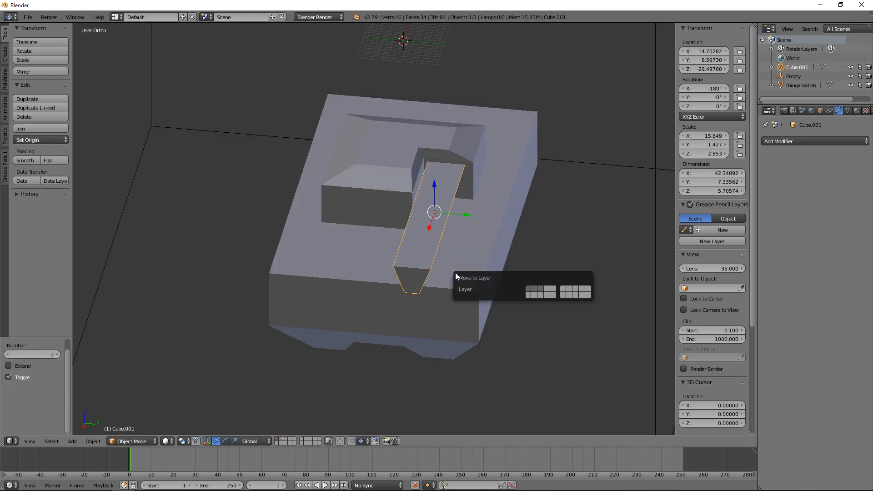
click(528, 288)
key(a)
middle_drag(485, 297, 318, 235)
key(KP_7)
key(Tab)
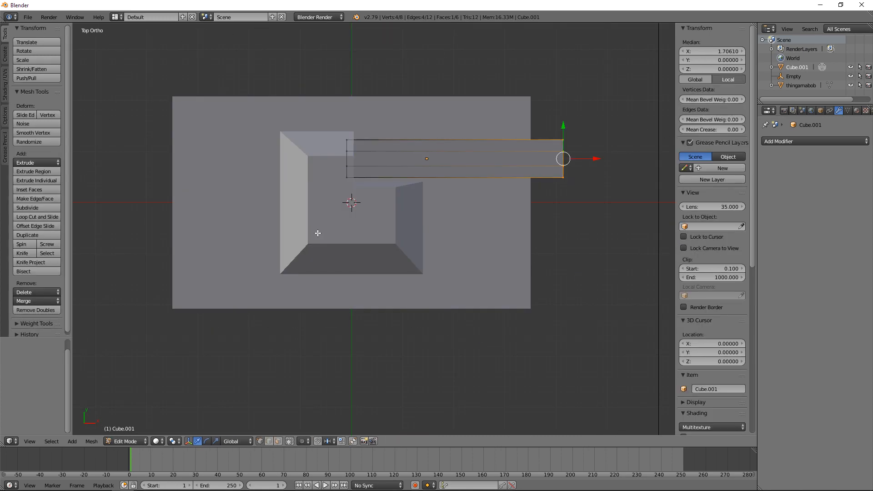
key(Tab)
key(a)
key(a)
middle_drag(295, 245, 450, 279)
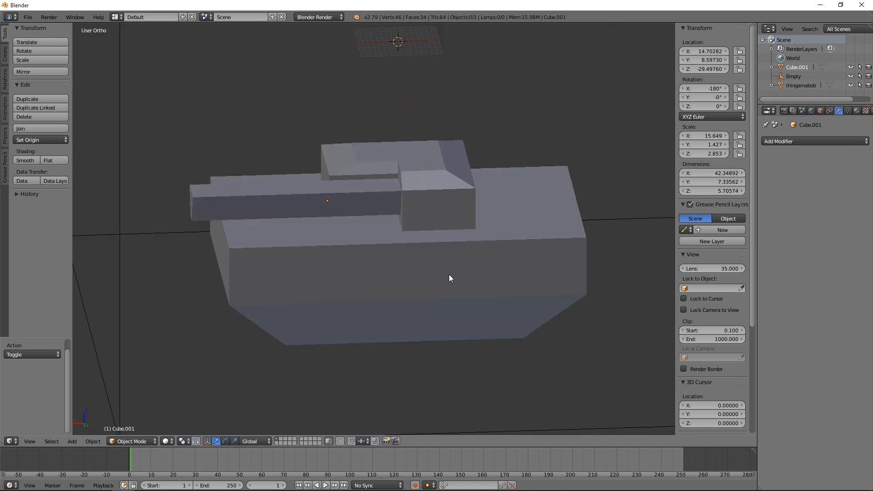
Step: Add a text object at the scene origin, working in the front orthographic view
key(KP_3)
key(KP_1)
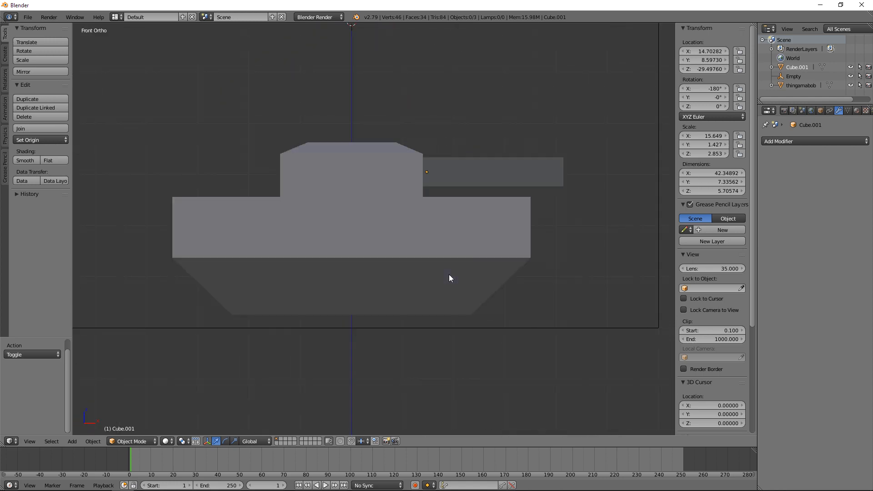
key(shift+a)
mouse_move(449, 275)
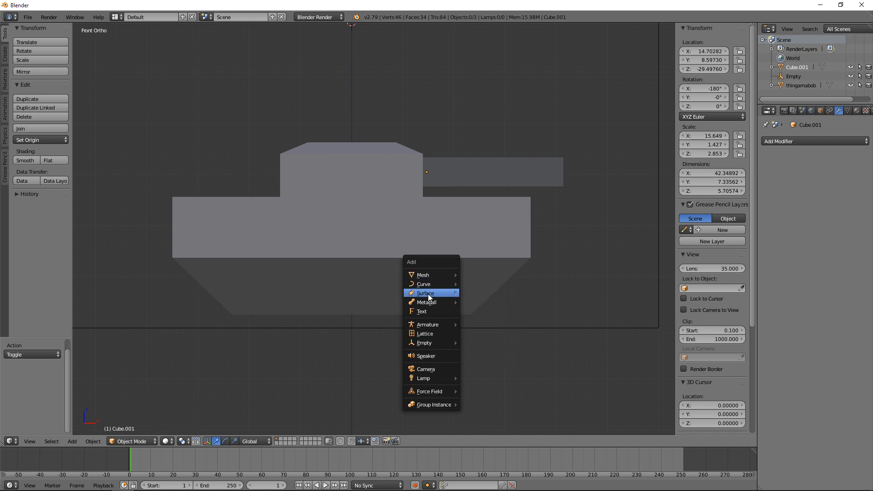
click(430, 312)
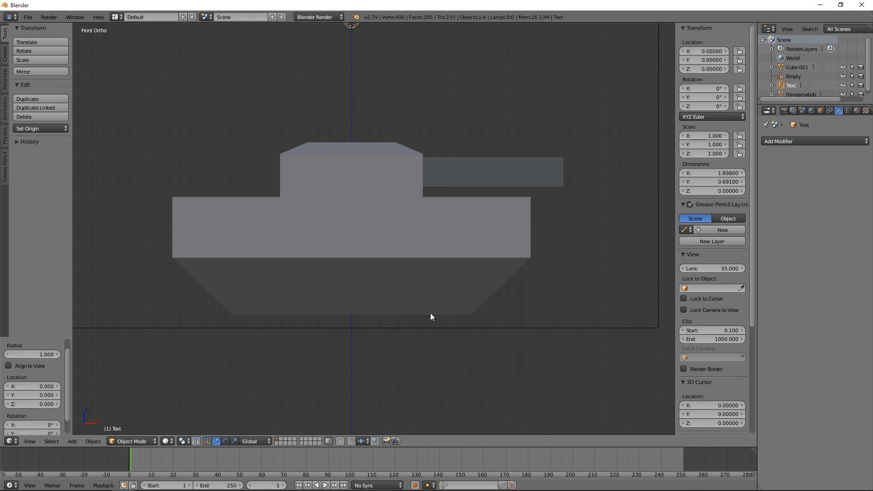
Step: Replace the default wording of the text object with "TANK!", working in the top orthographic view
scroll(410, 147, down, 3)
key(KP_7)
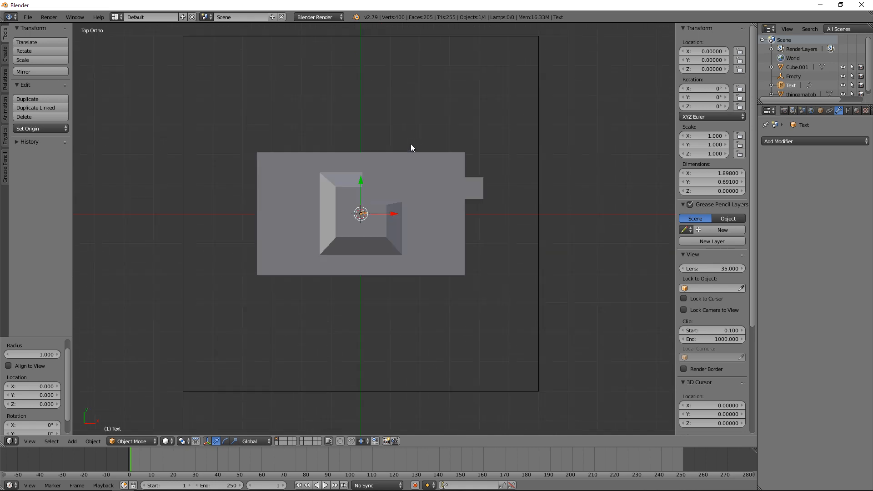
scroll(421, 153, up, 4)
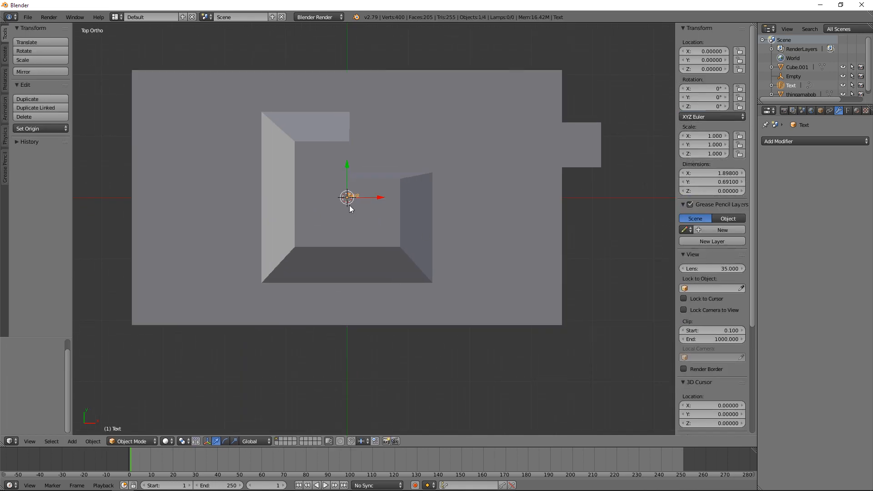
key(Tab)
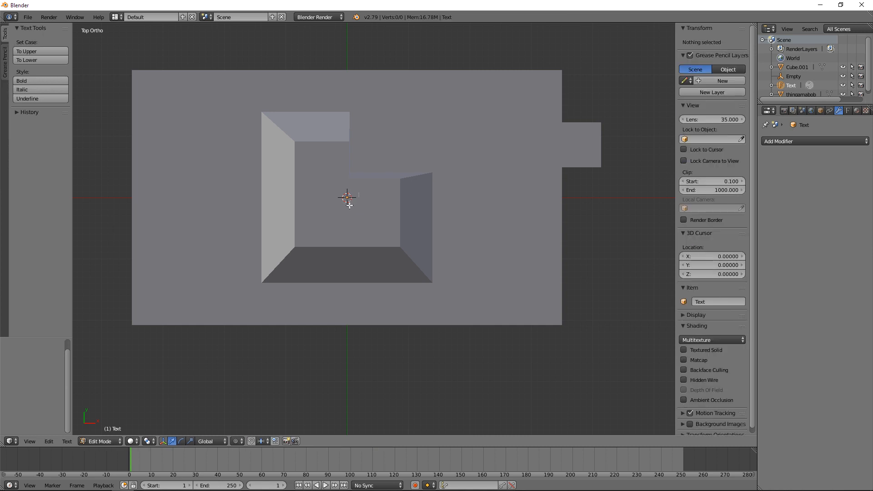
text(K)
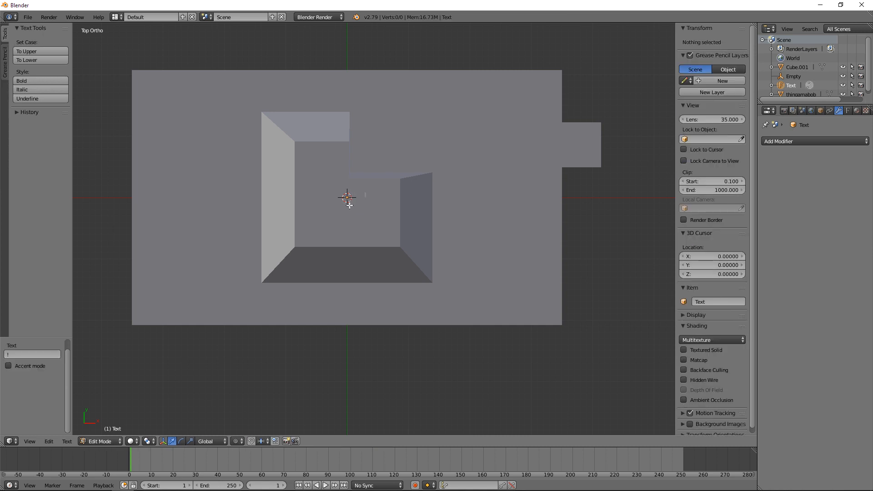
key(Tab)
Step: Scale the TANK! text up to about 16.04 and move it beside the hull, to about Y -28.37 and Z -42.36
key(s)
click(514, 195)
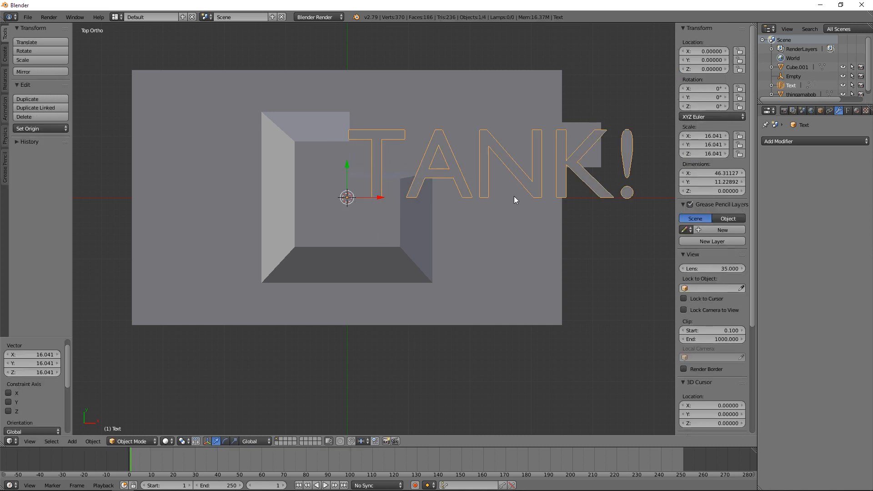
key(g)
click(408, 348)
key(KP_3)
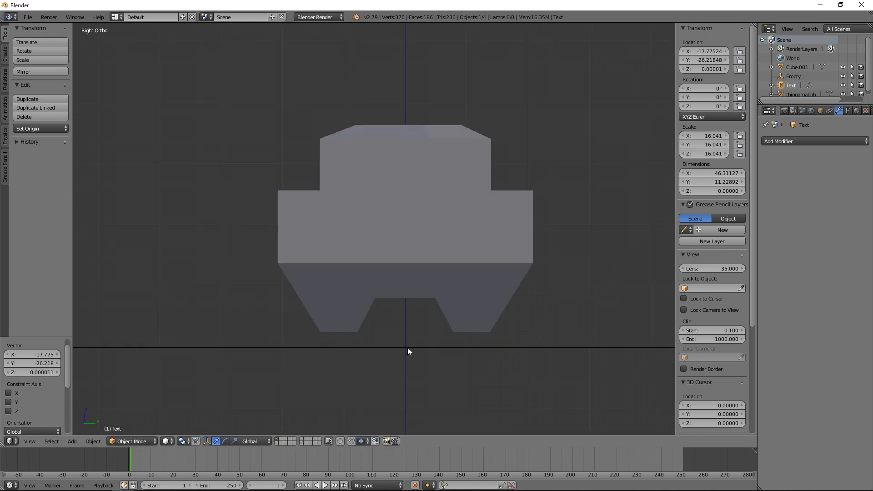
key(g)
click(464, 307)
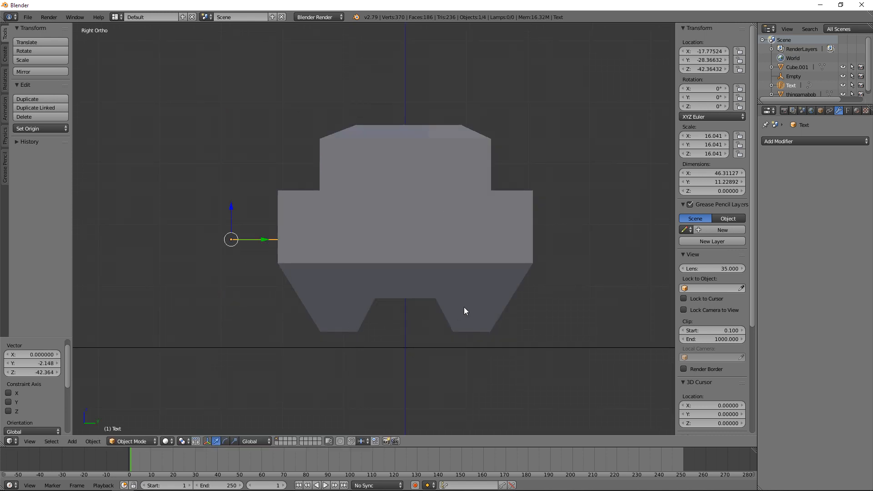
Step: Rotate the text upright to 90° about X and move it closer to the hull's side, to about Y -23.85 and Z -45.55
key(r)
click(277, 111)
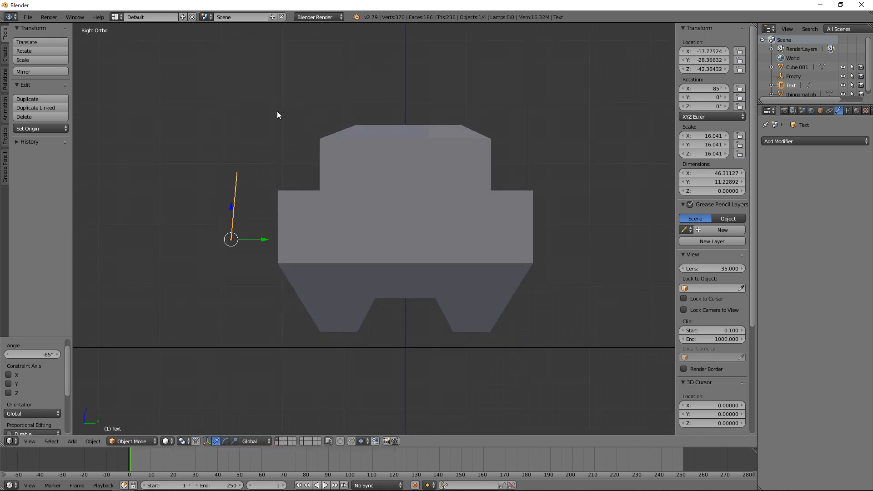
key(r)
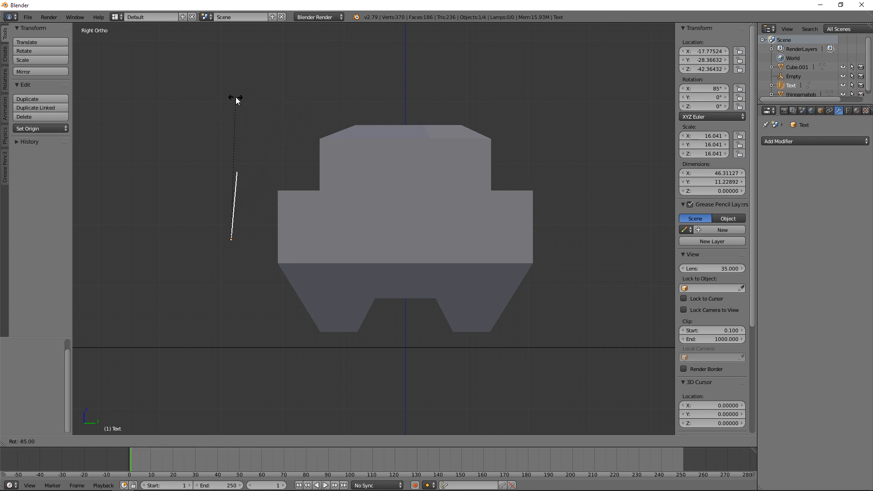
click(230, 98)
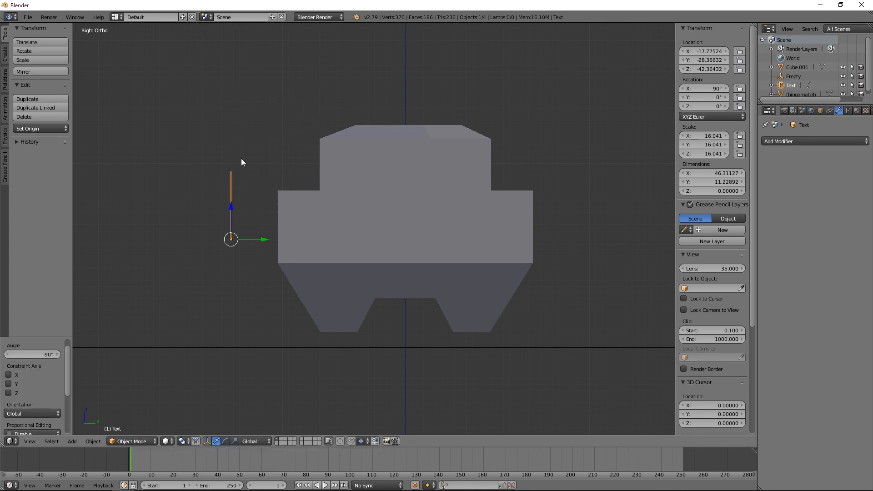
key(g)
click(269, 178)
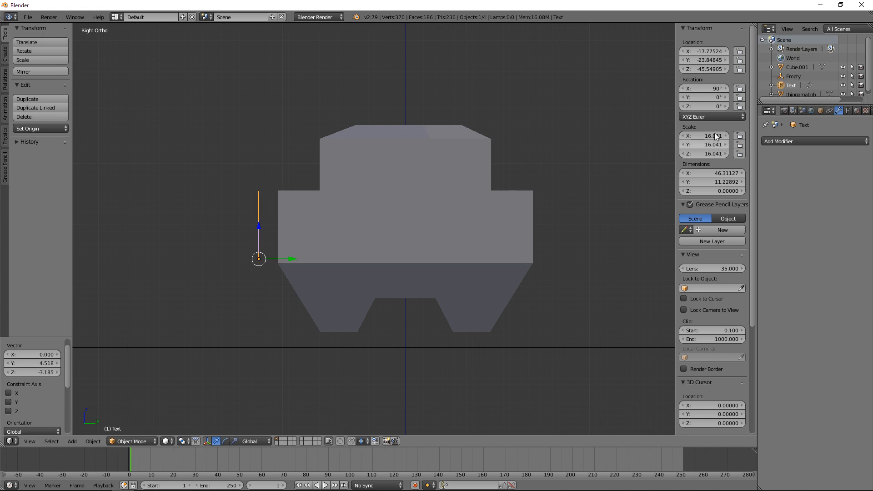
Step: Give the TANK! text thickness with an extrude value of 0.068
click(847, 110)
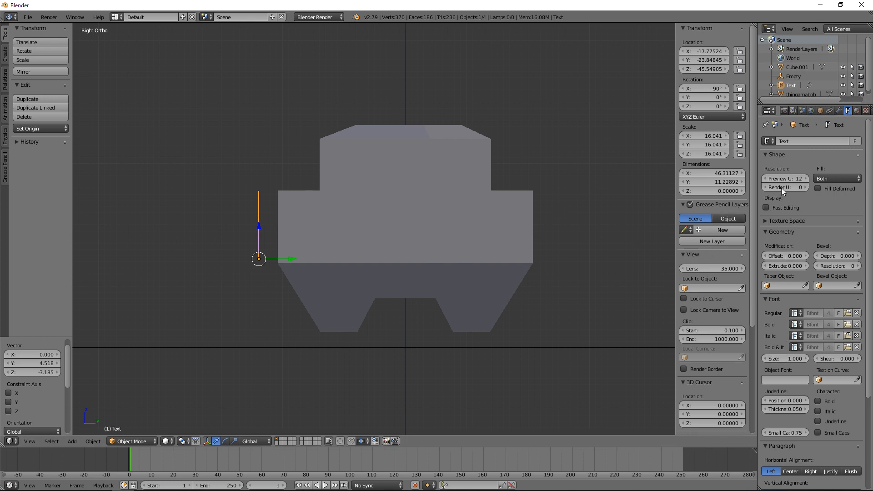
middle_drag(165, 304, 188, 310)
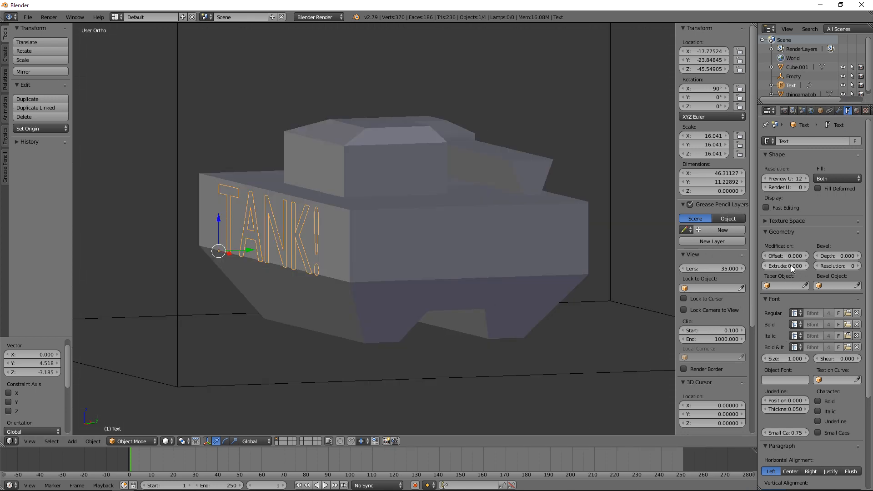
drag(790, 266, 801, 265)
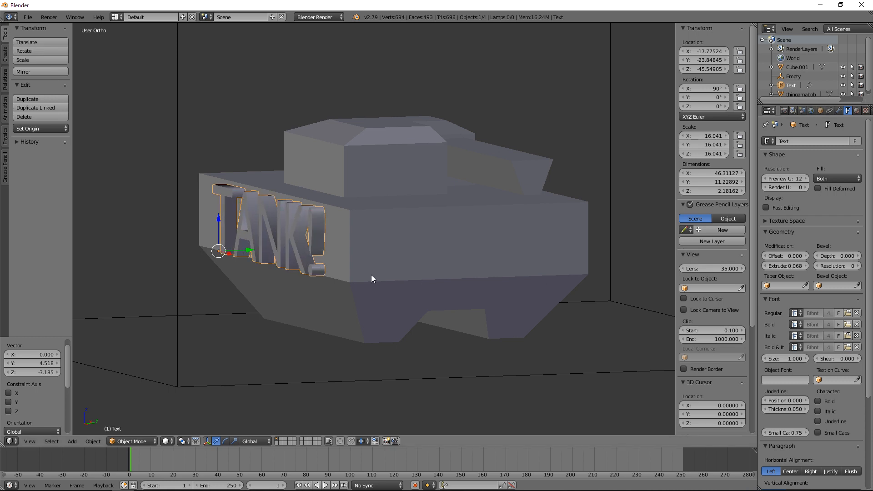
Step: Scale the text down to about 12.12 in the front view and center it on the hull's side, at about X -18.81 and Z -44.81
key(KP_1)
key(g)
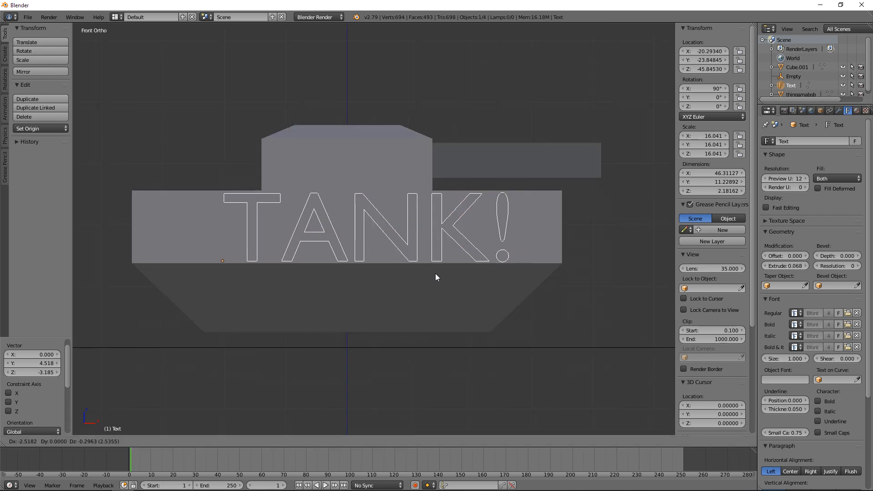
click(435, 274)
key(s)
click(441, 298)
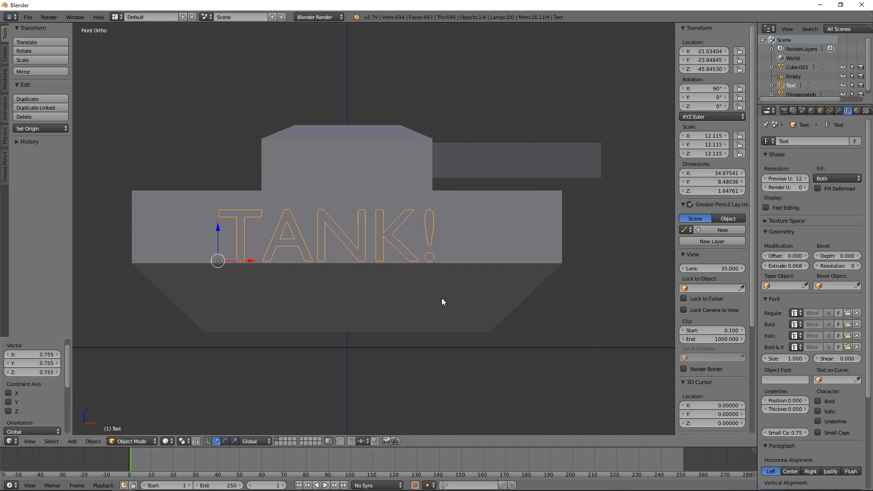
key(g)
click(500, 271)
Step: Move the text about 3.2 units along Y so it sinks partly into the hull's side, and leave it selected
middle_drag(500, 271, 211, 177)
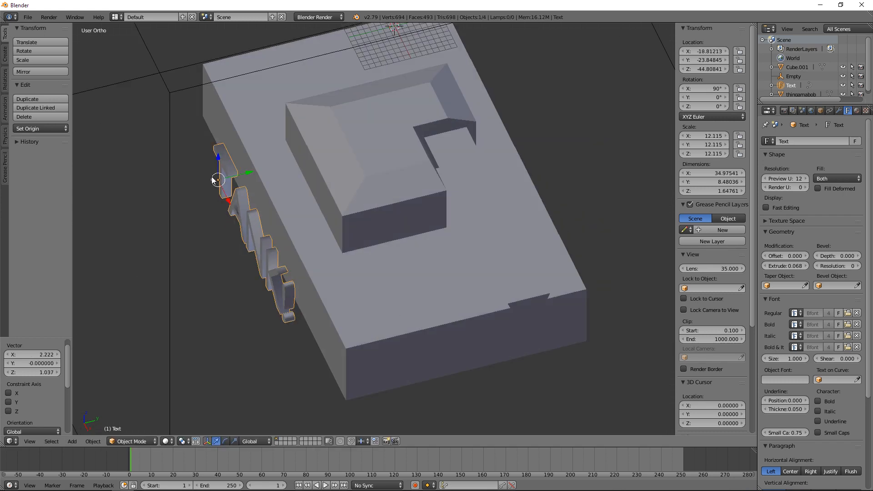
key(g)
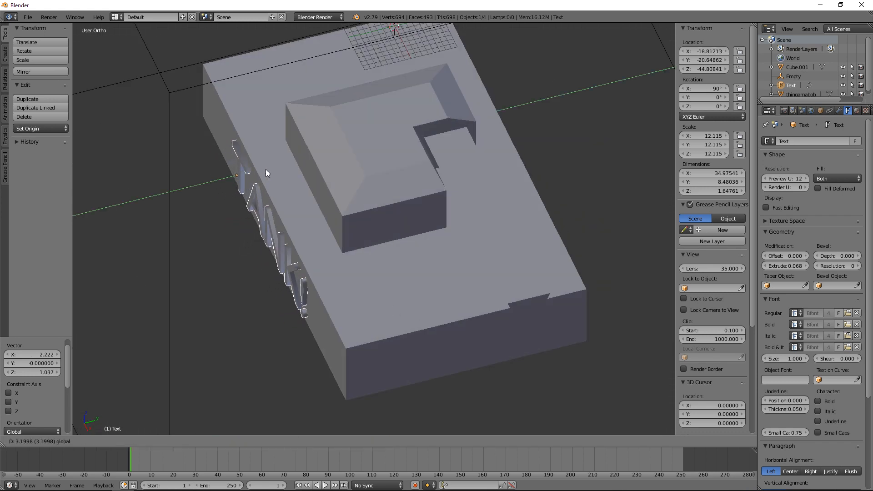
click(266, 169)
key(a)
middle_drag(273, 238, 419, 213)
right_click(419, 213)
middle_drag(525, 234, 444, 273)
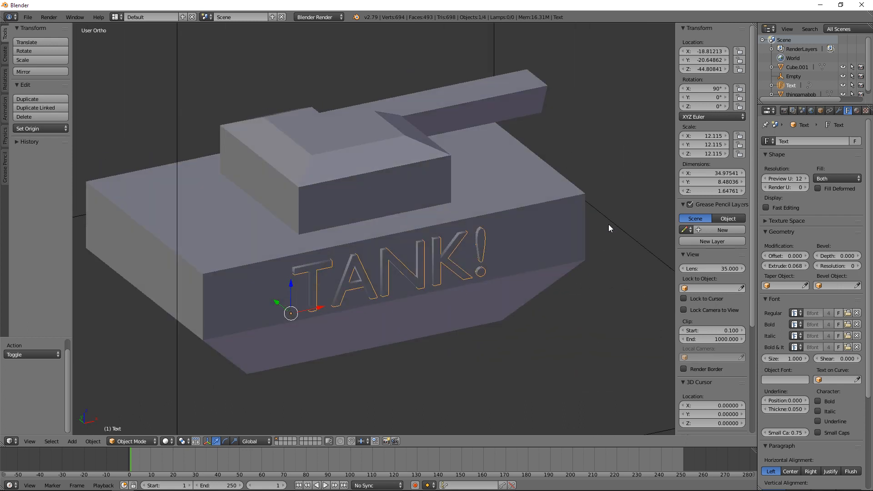